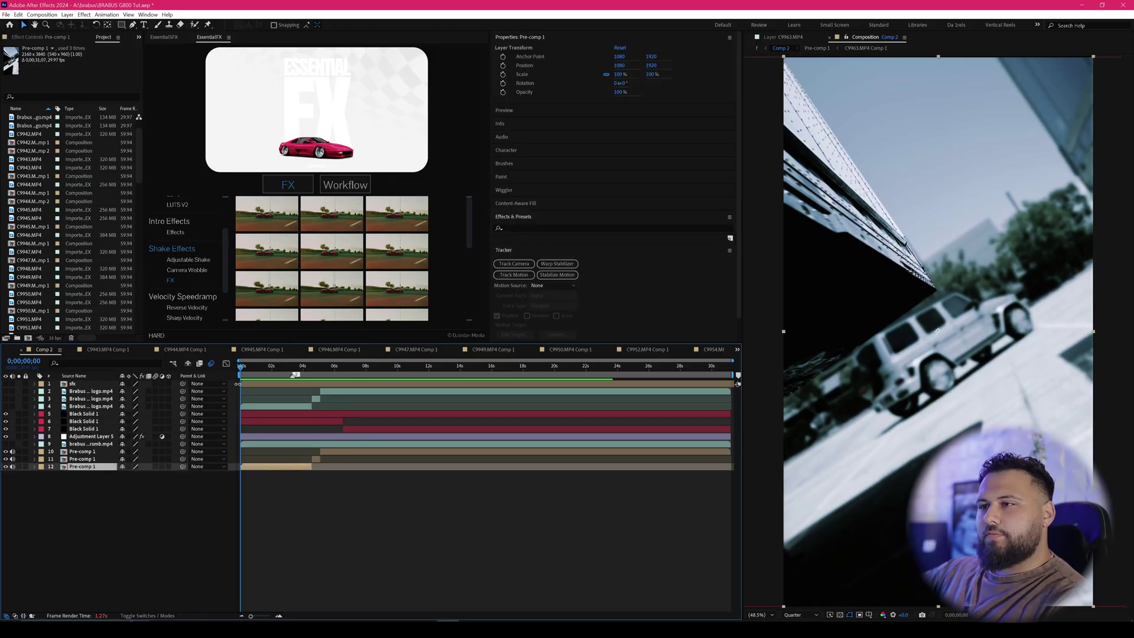
Step: Open the nested composition of the lowest Pre-comp 1 layer in Comp 2's timeline
click(241, 370)
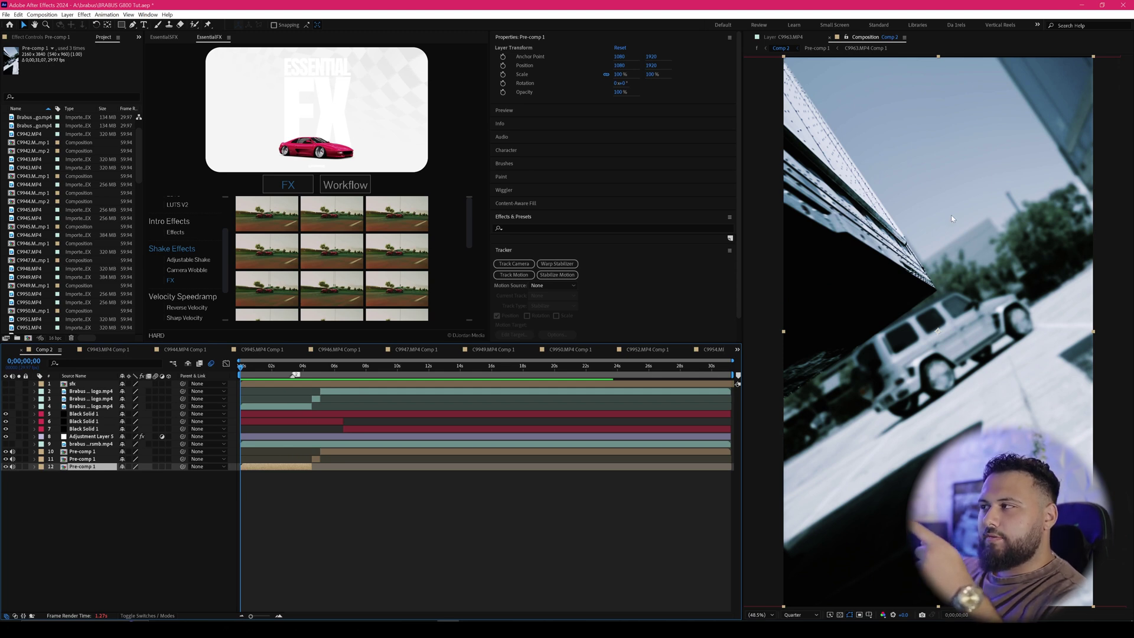
drag(241, 368, 254, 369)
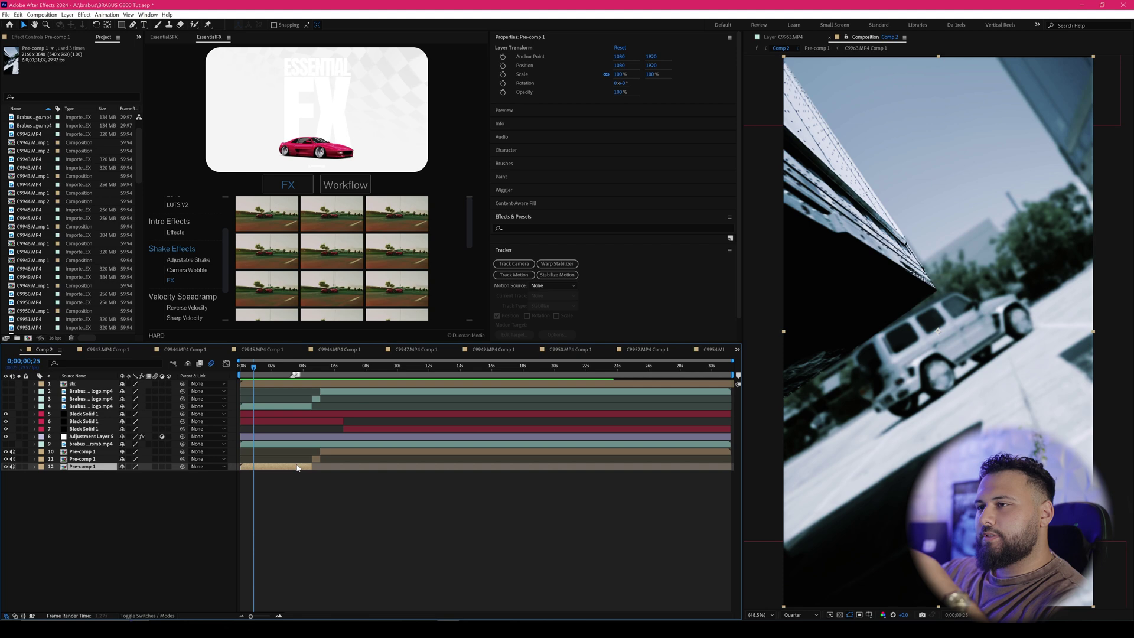
double_click(273, 469)
scroll(306, 463, down, 1)
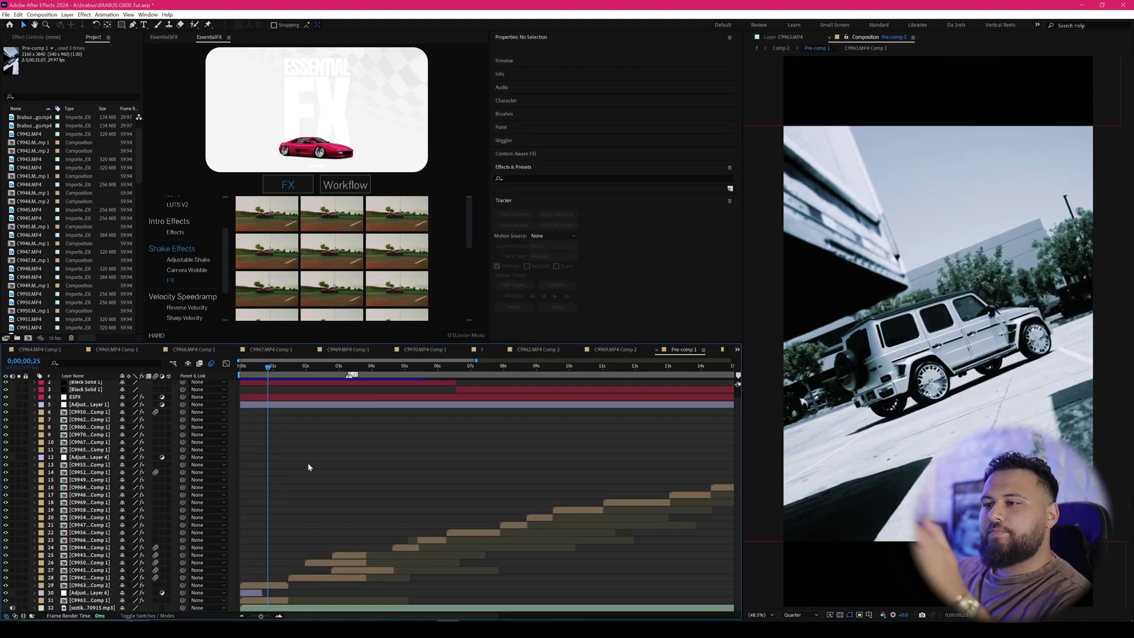
Step: Delete Adjustment Layer 6 and the C9963 clip copy directly above it from the Pre-comp 1 timeline
click(249, 593)
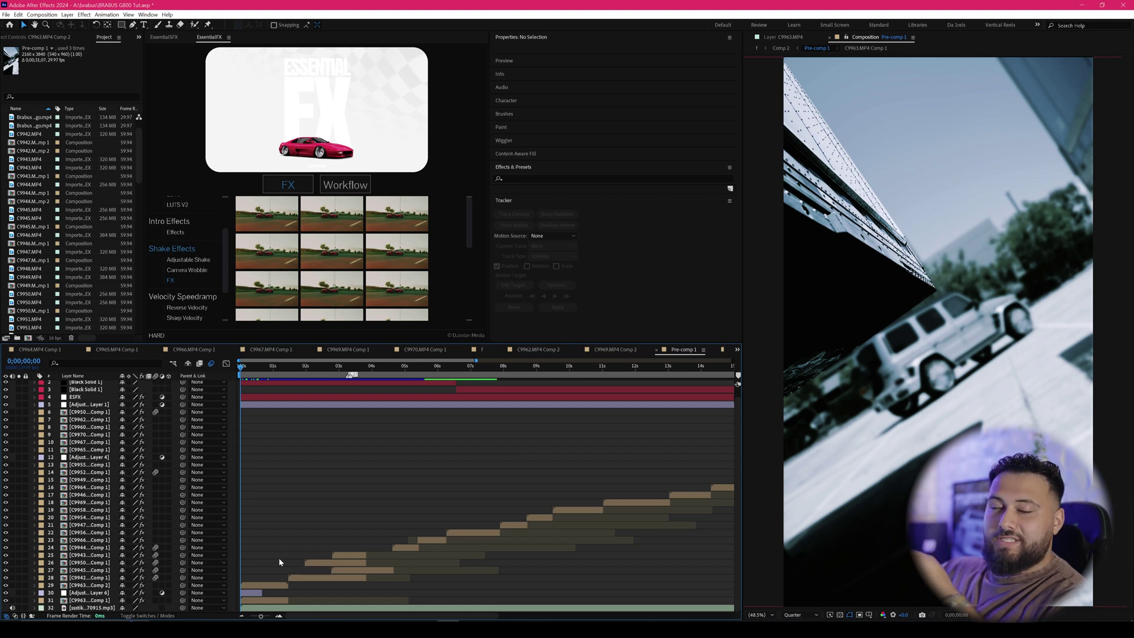
click(251, 593)
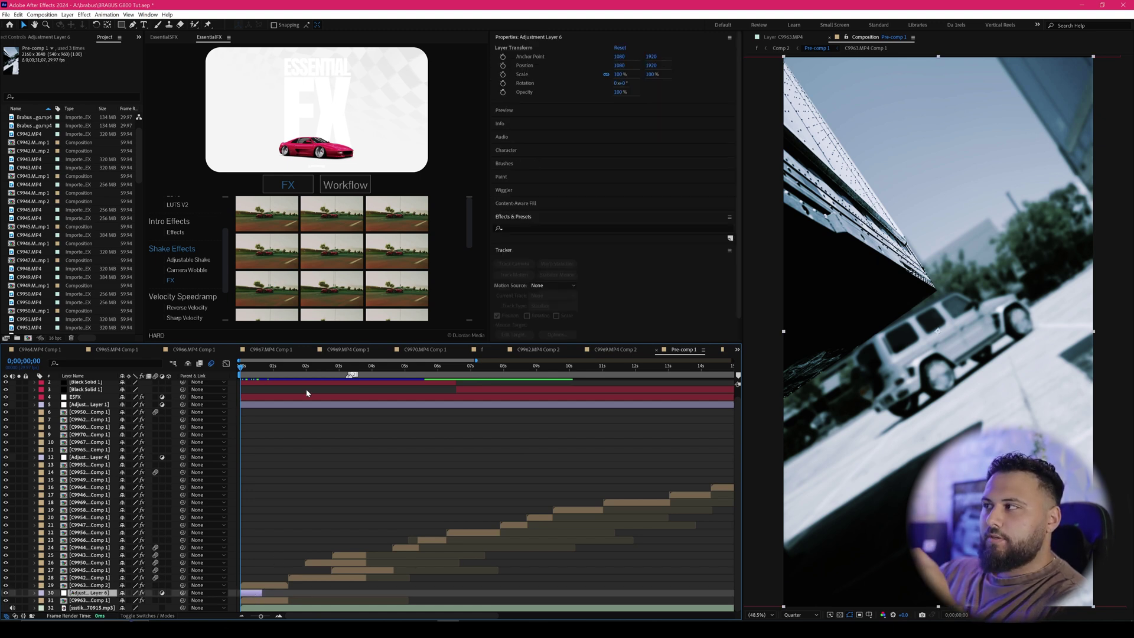
click(44, 37)
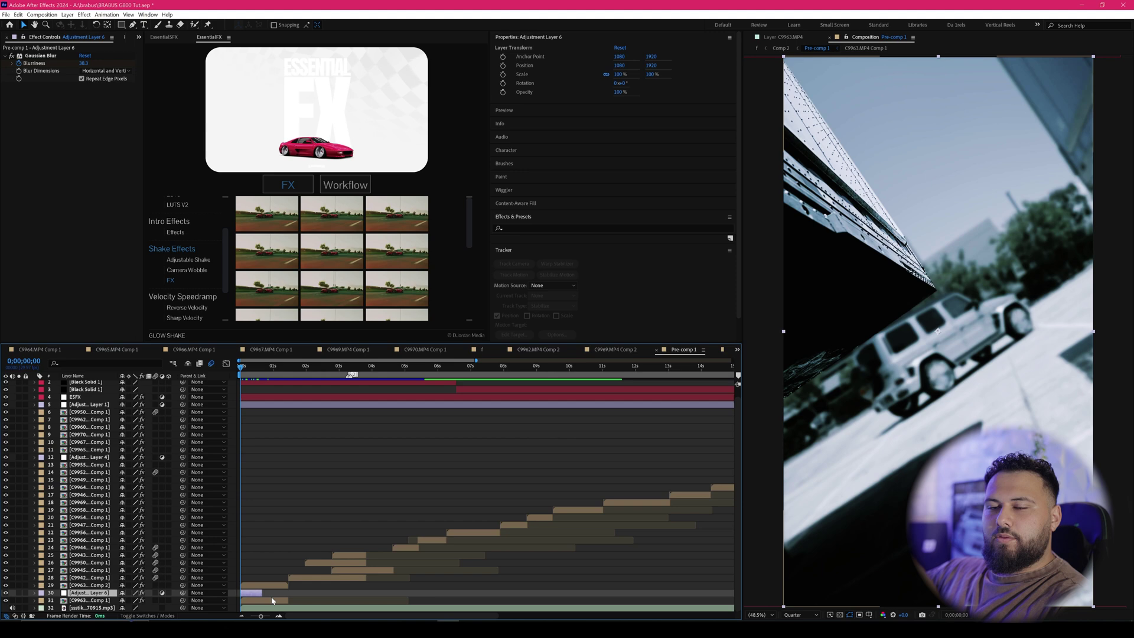
shift+click(266, 587)
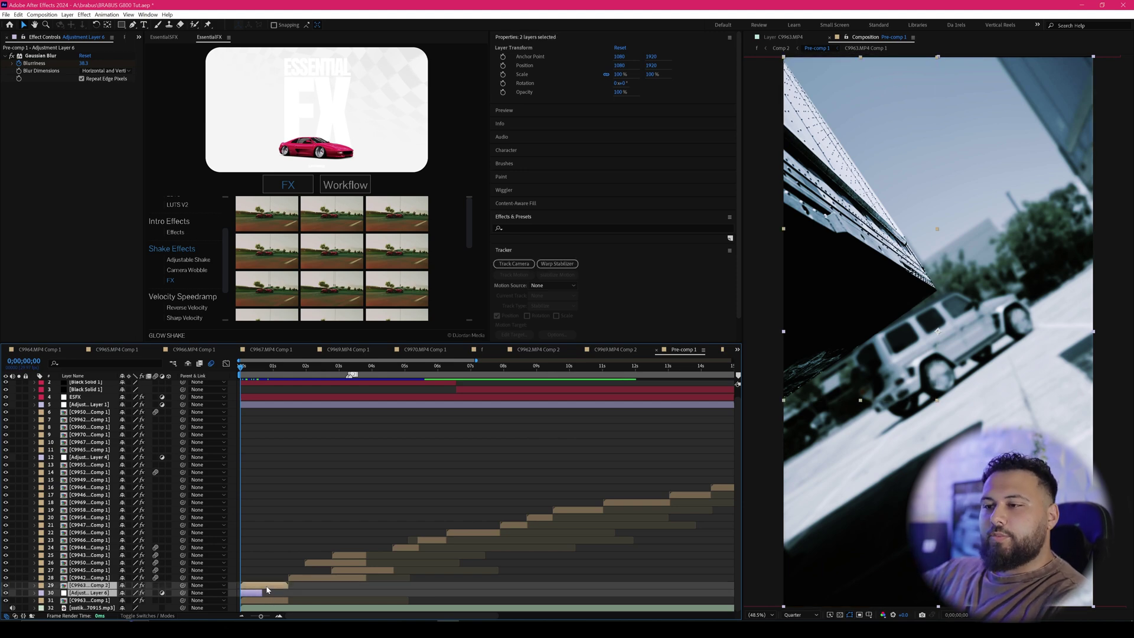
key(Delete)
key(Delete)
Step: Add an adjustment layer above the first C9963 clip, trimmed to the clip's length
click(262, 595)
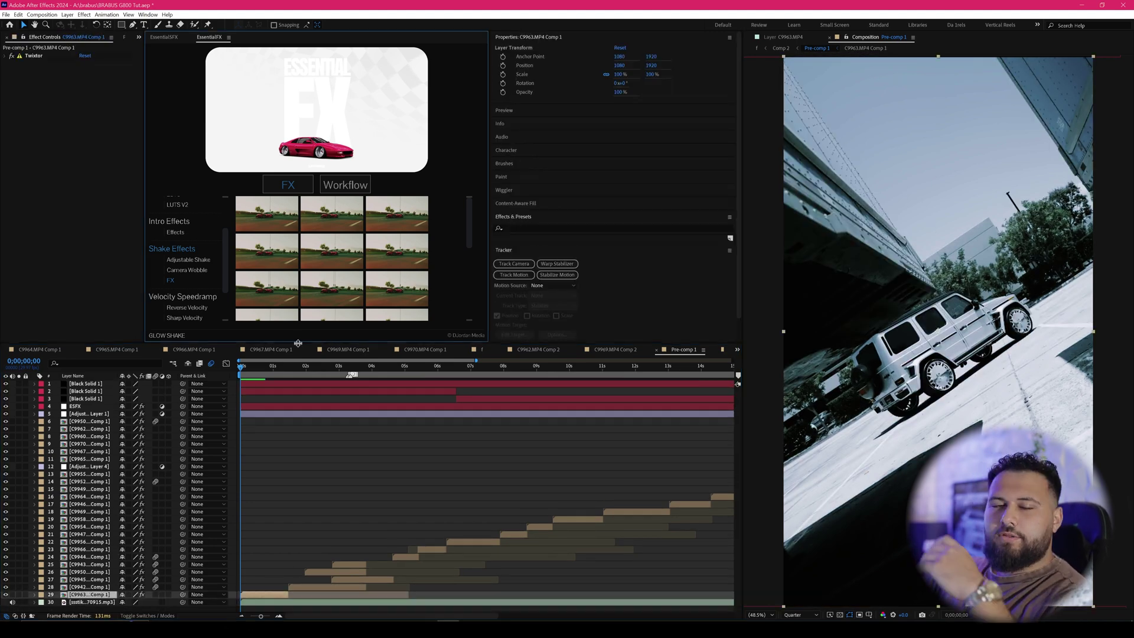
click(345, 185)
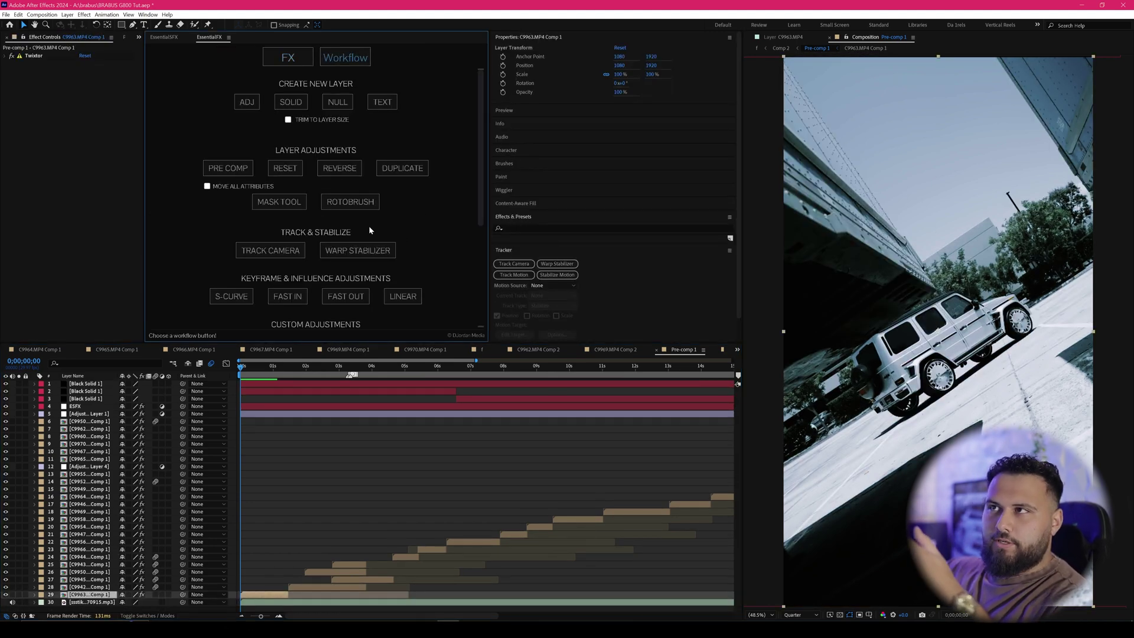
click(288, 119)
click(247, 103)
click(261, 603)
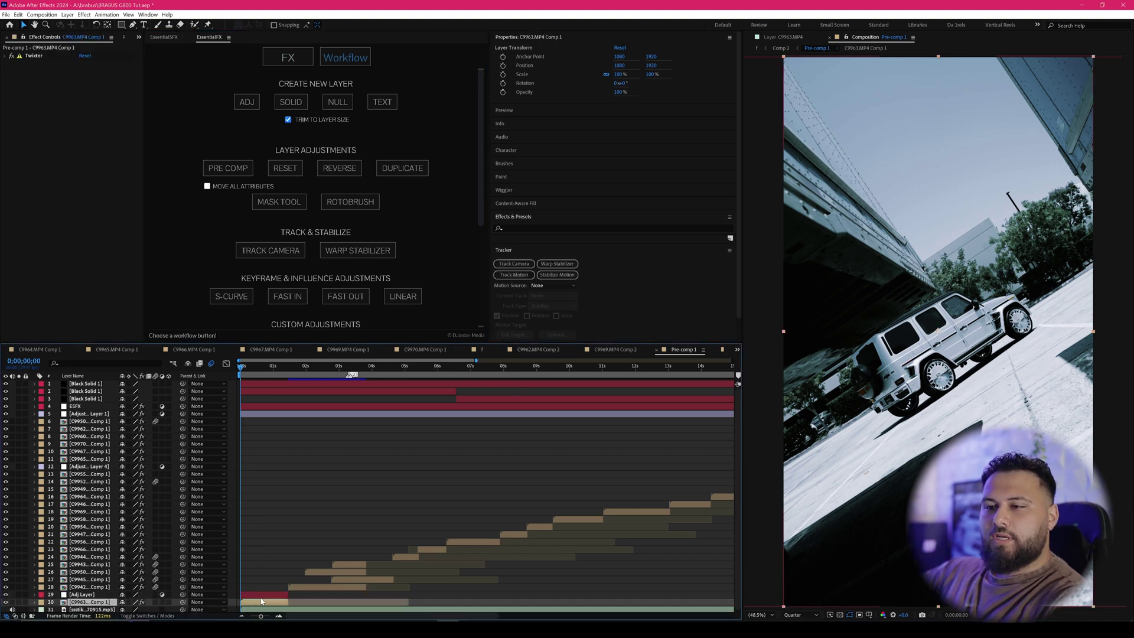
Step: Apply Gaussian Blur to the new adjustment layer and keyframe its Blurriness at 25 on the first frame
click(263, 595)
scroll(448, 200, down, 3)
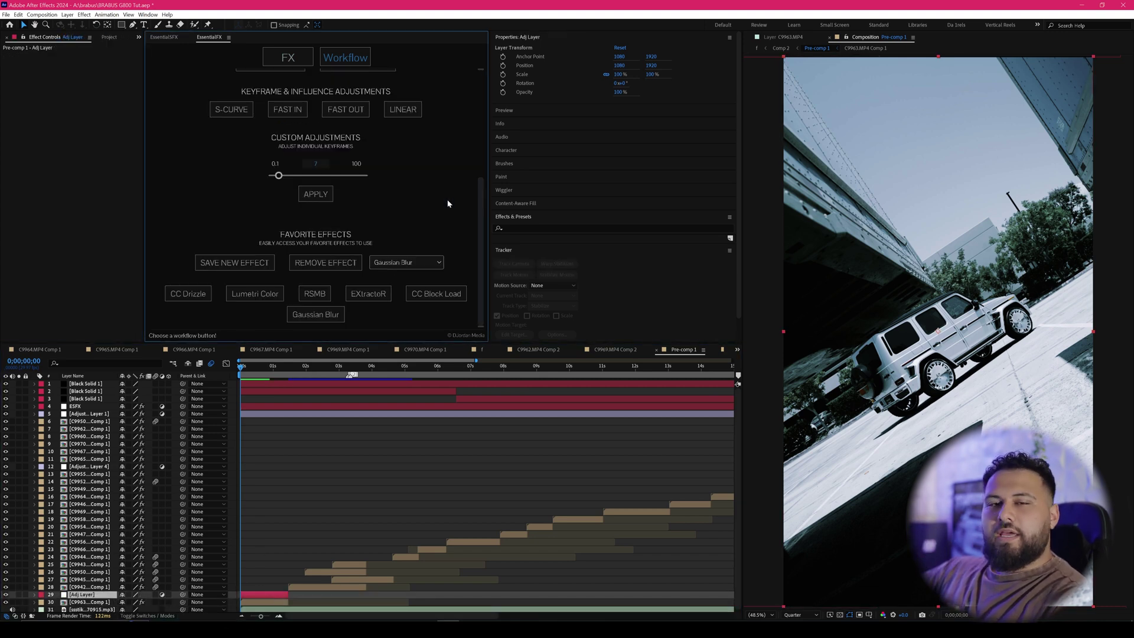
click(315, 315)
click(19, 64)
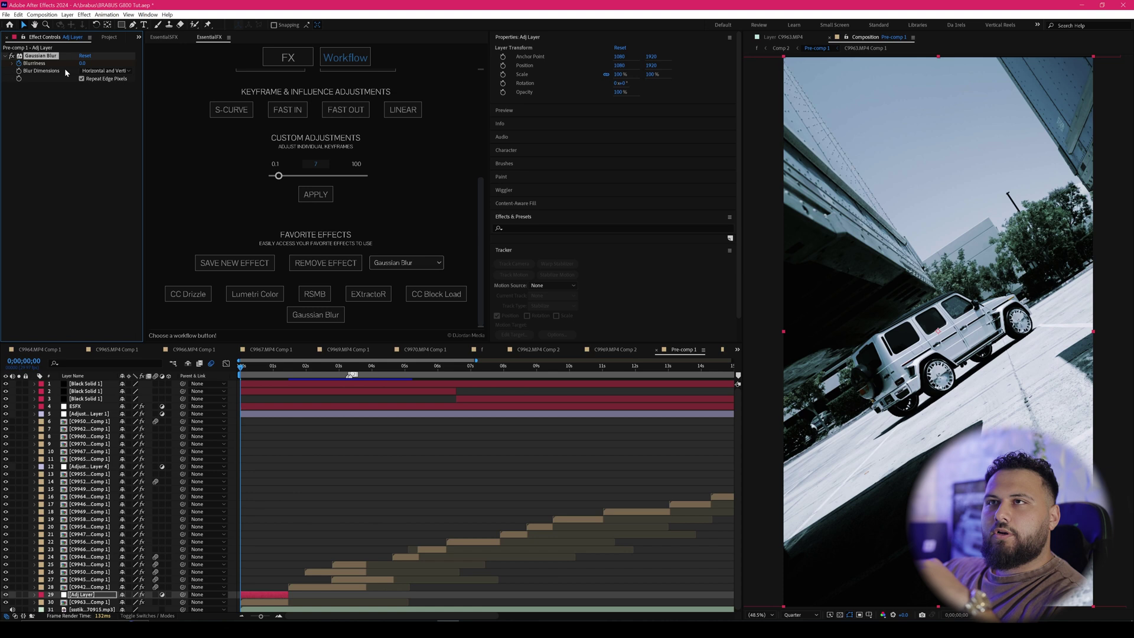
click(82, 63)
text(25)
key(Return)
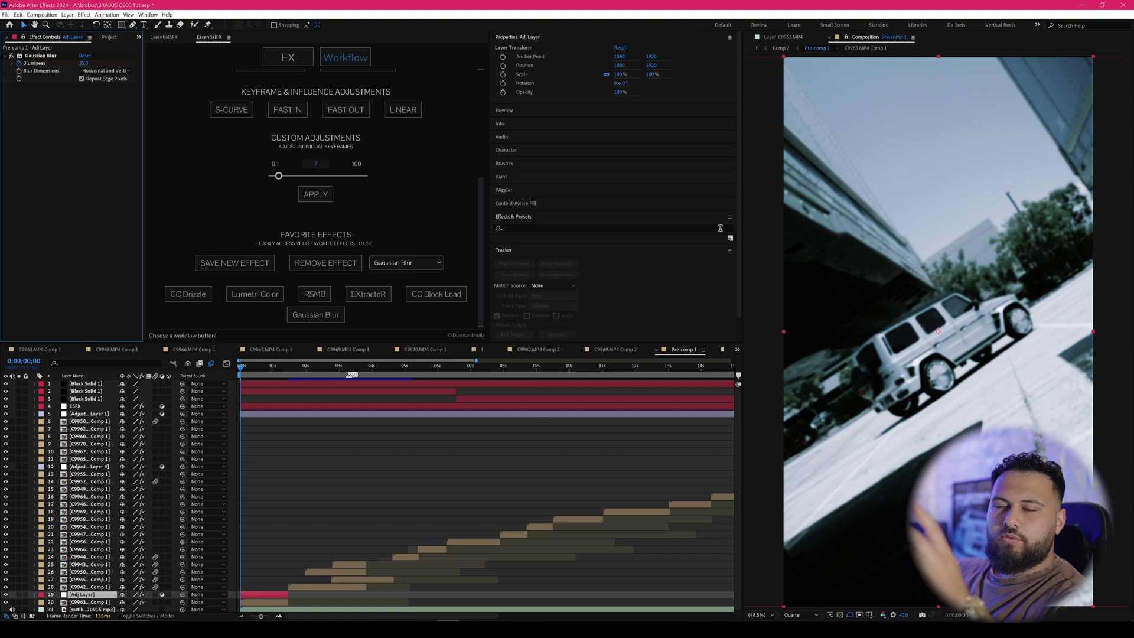
Step: Keyframe the adjustment layer's Blurriness down to 0 at about 22 frames
key(space)
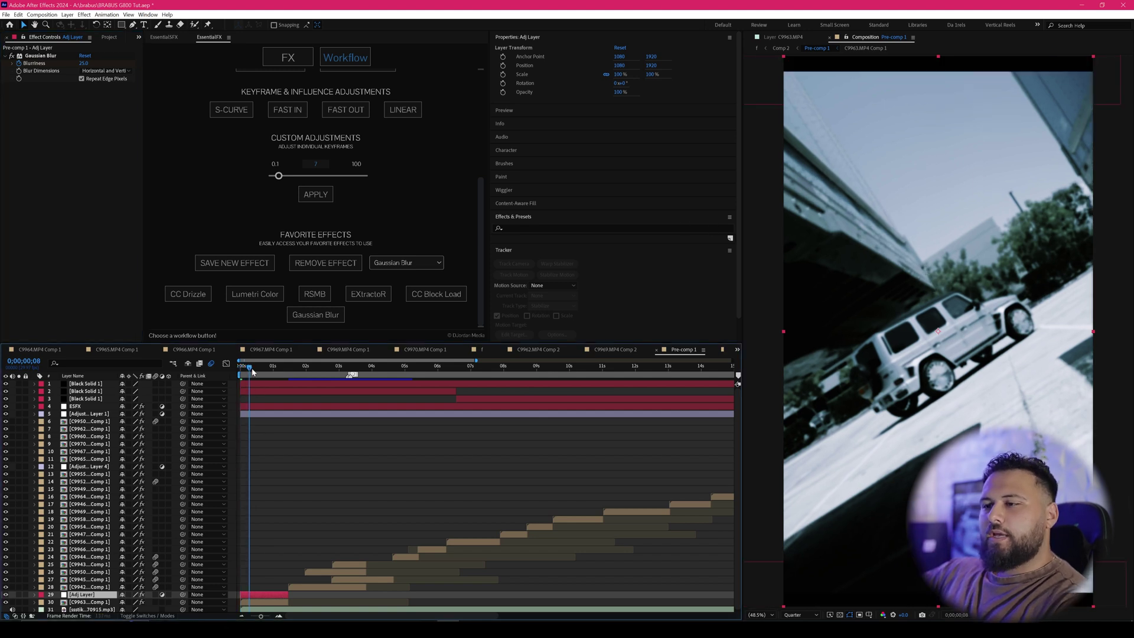
click(84, 63)
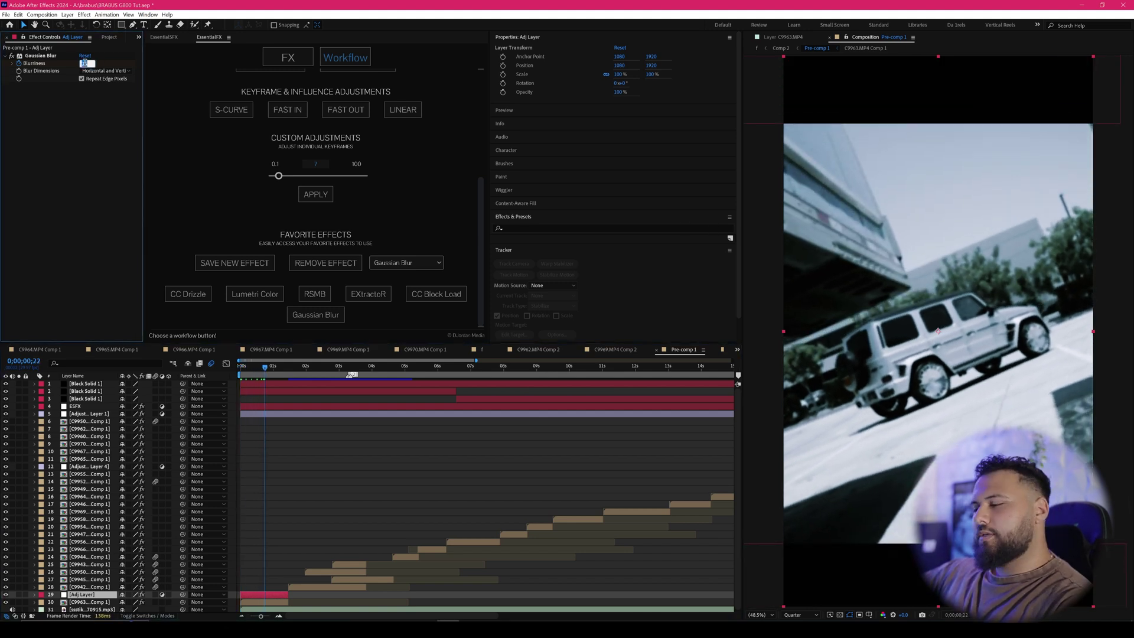
text(0)
key(Return)
Step: Reveal the adjustment layer's two Blurriness keyframes and apply S-curve easing to both
key(u)
drag(281, 591, 236, 600)
click(259, 594)
scroll(453, 246, up, 2)
click(233, 162)
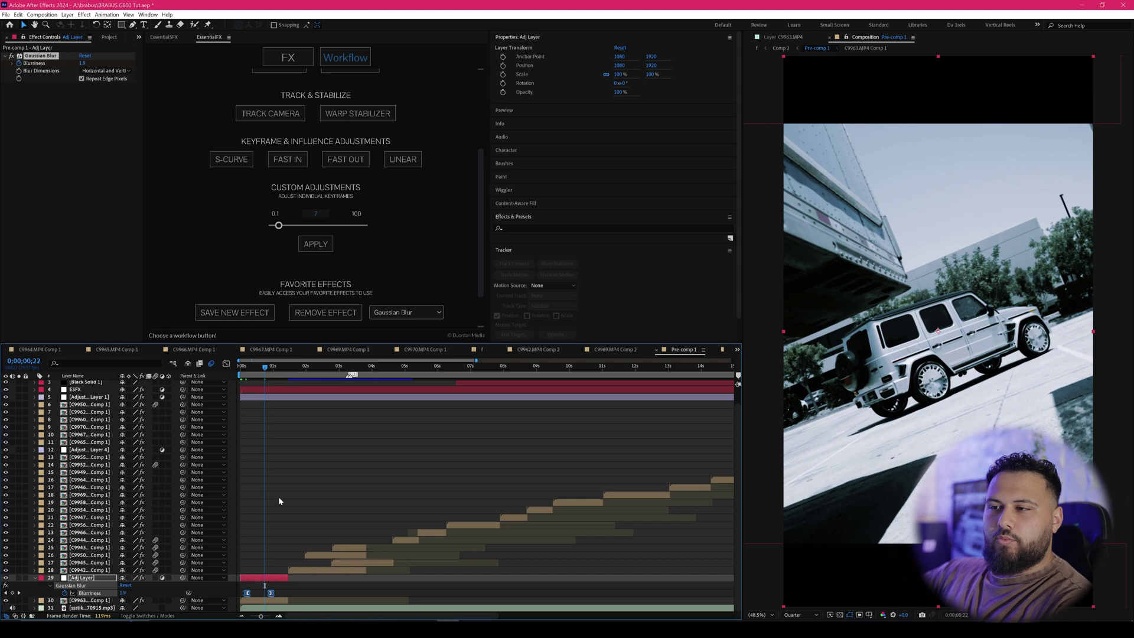
Step: Duplicate the first C9963 clip, placing the copy above the blurred adjustment layer, and pre-compose the copy
mouse_move(248, 368)
mouse_down()
mouse_move(235, 370)
mouse_move(274, 372)
mouse_move(235, 372)
mouse_up()
click(277, 503)
click(256, 601)
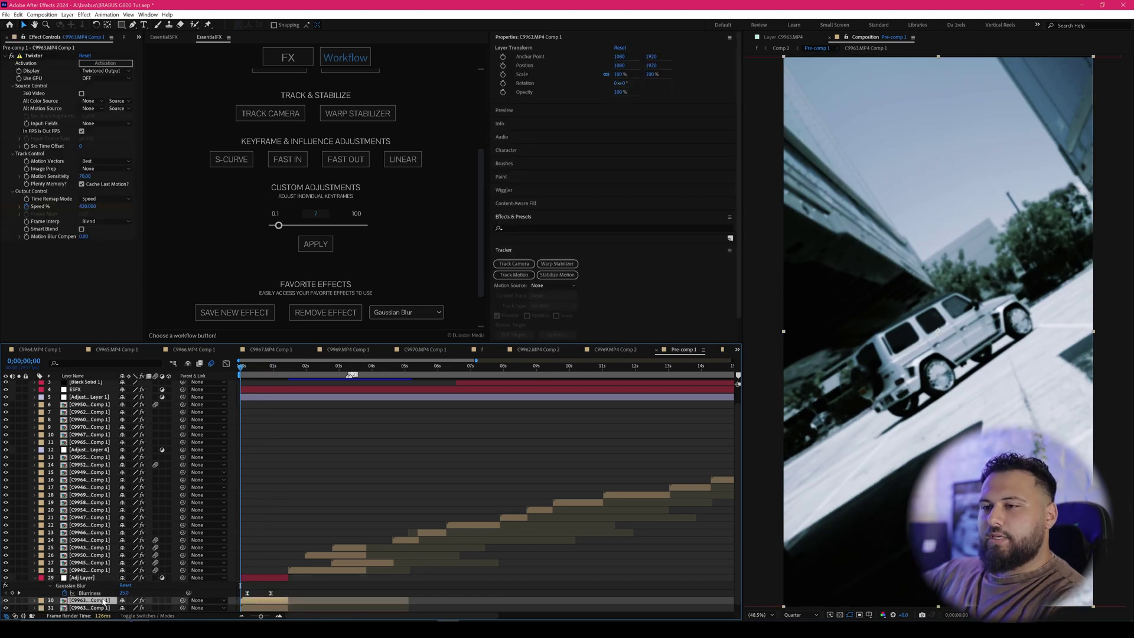
drag(103, 600, 106, 577)
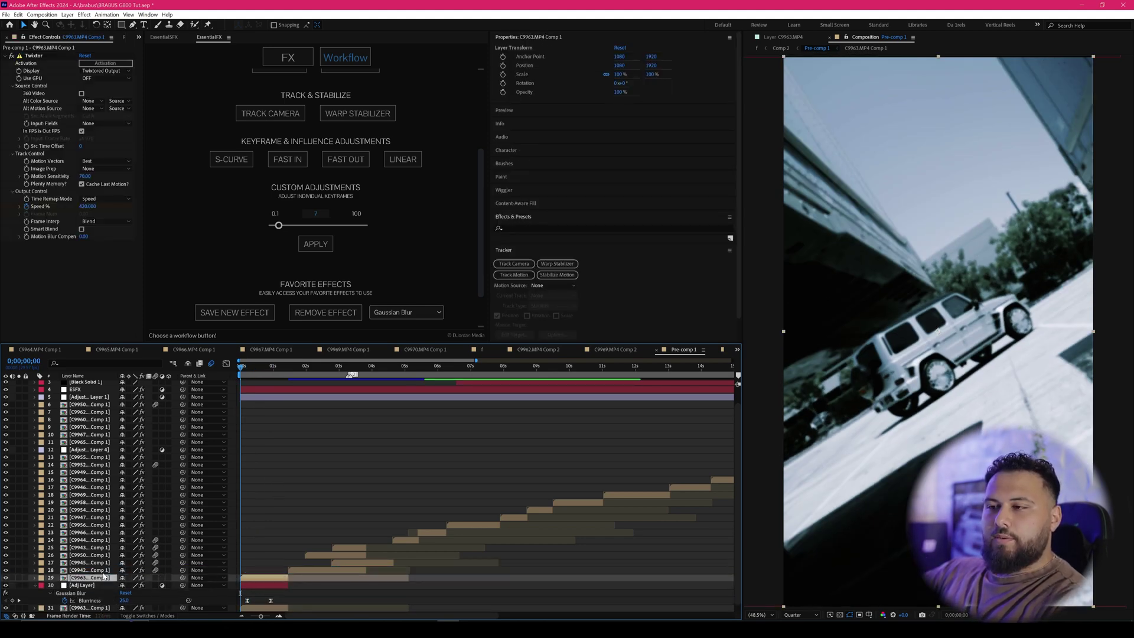
right_click(276, 579)
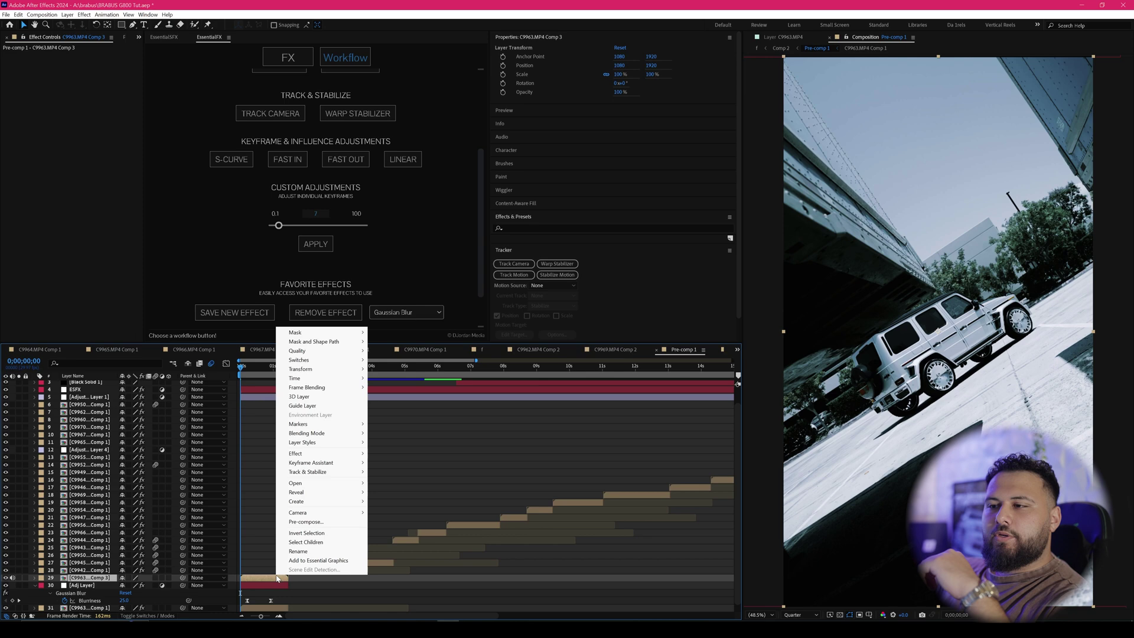
click(310, 521)
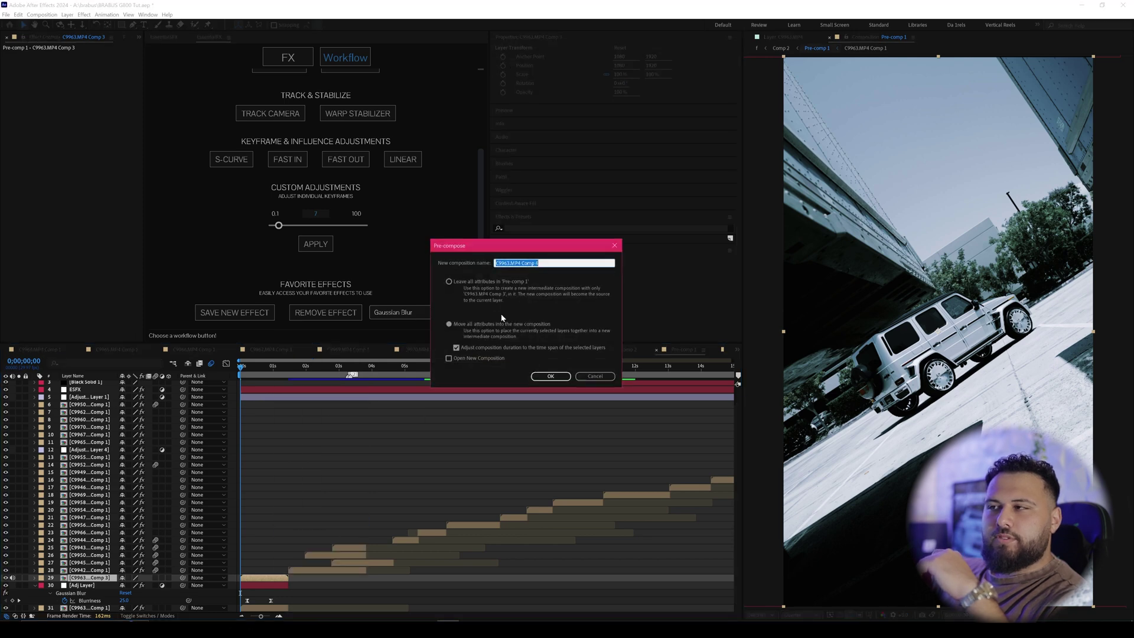
click(593, 375)
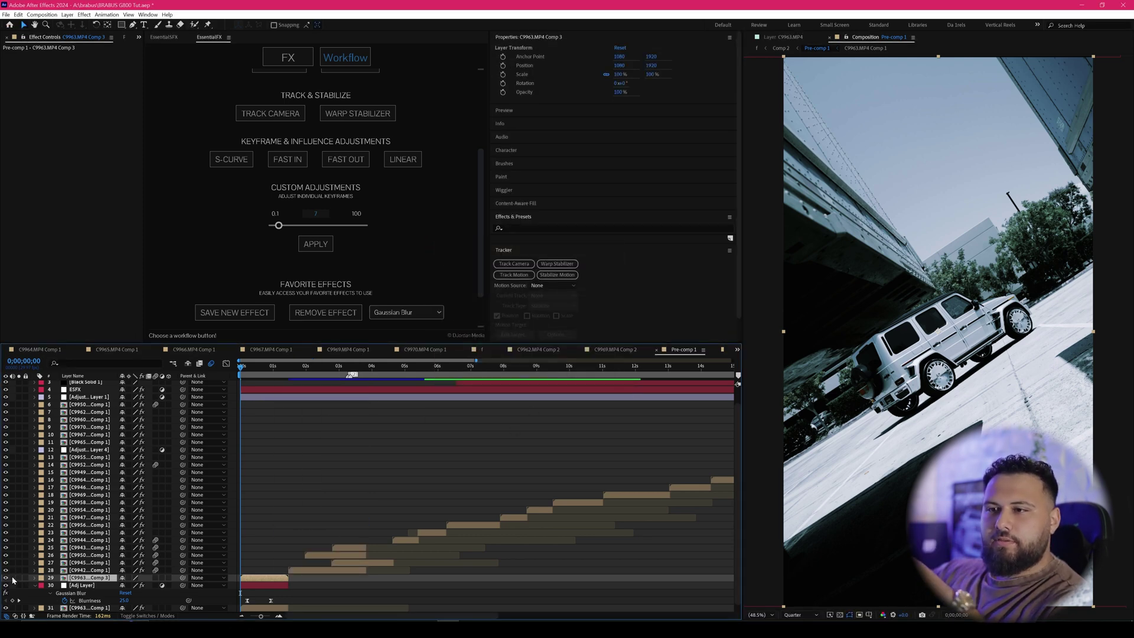
Step: Try isolating the overhead bridge in the pre-composed C9963 copy with Roto Brush strokes, and remove the effect
scroll(189, 95, up, 3)
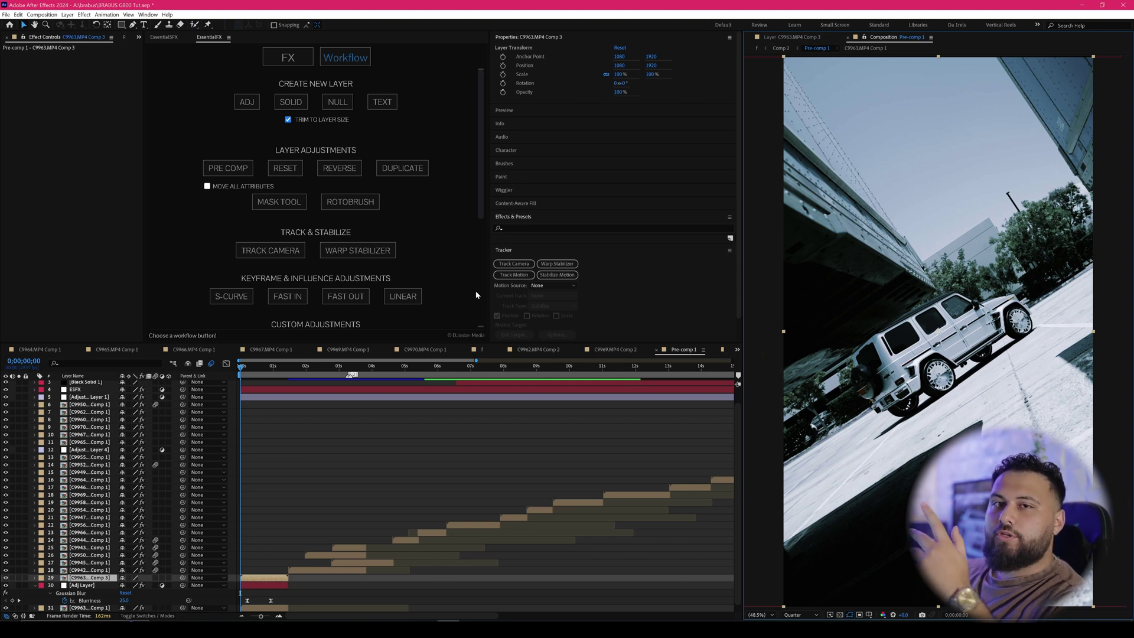
double_click(268, 580)
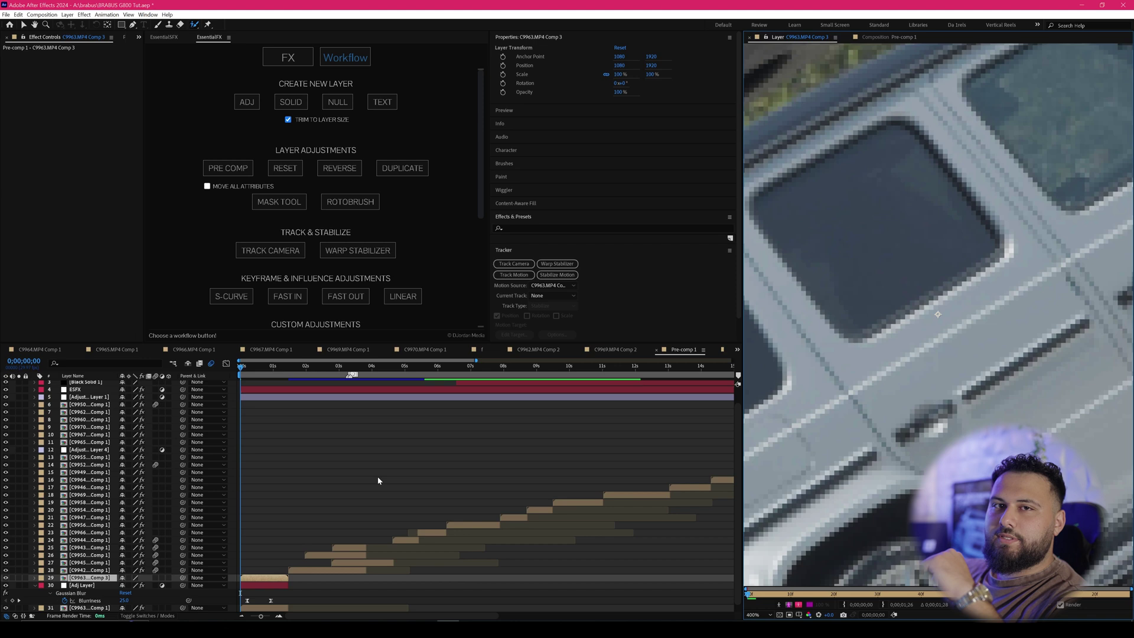
scroll(851, 327, down, 3)
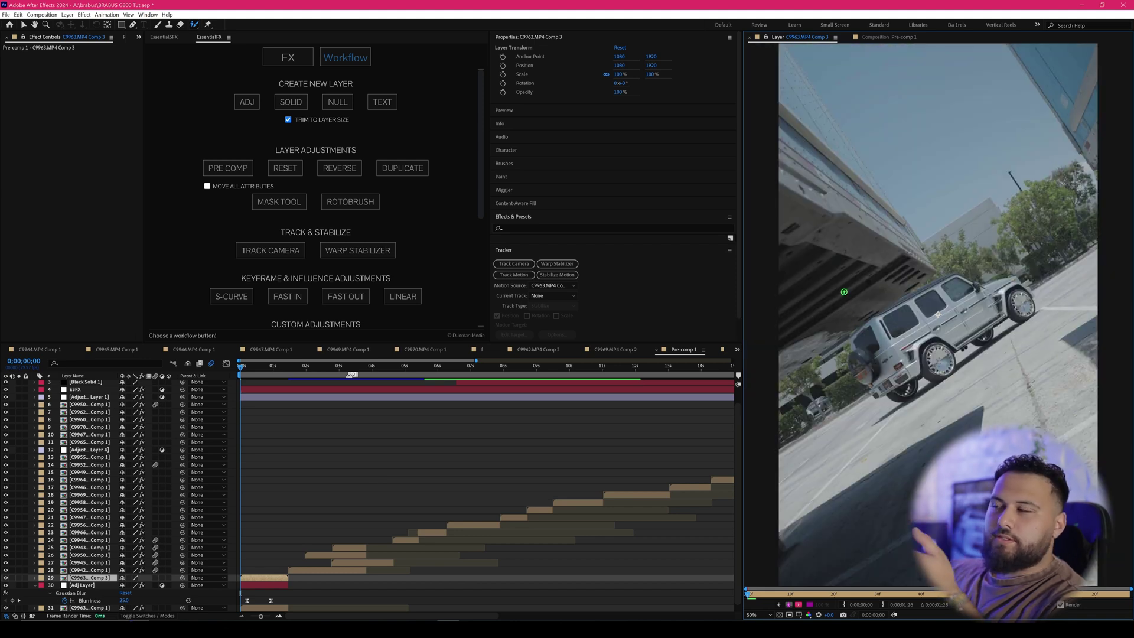
mouse_move(794, 82)
mouse_down()
mouse_move(889, 255)
mouse_move(798, 331)
mouse_move(803, 341)
mouse_up()
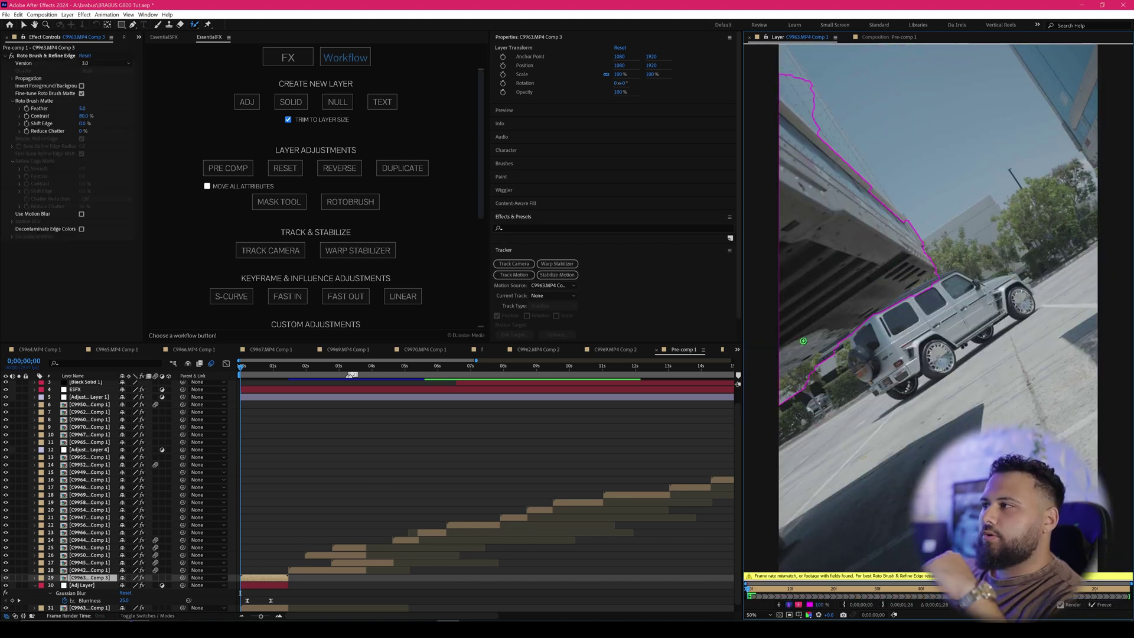
drag(895, 216, 868, 172)
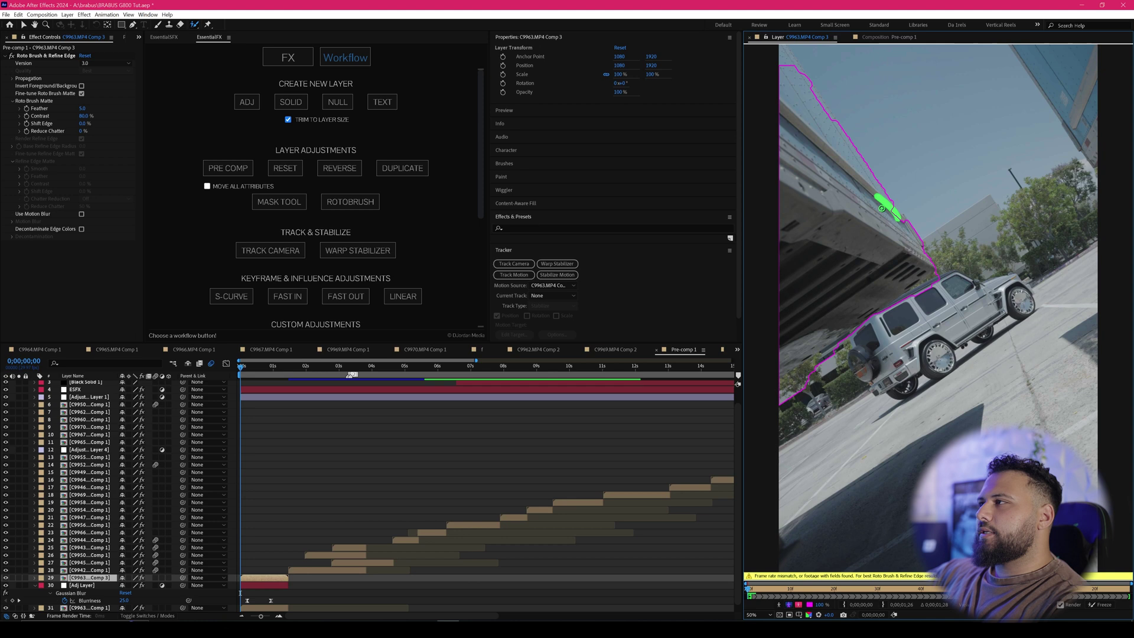
drag(791, 62, 783, 48)
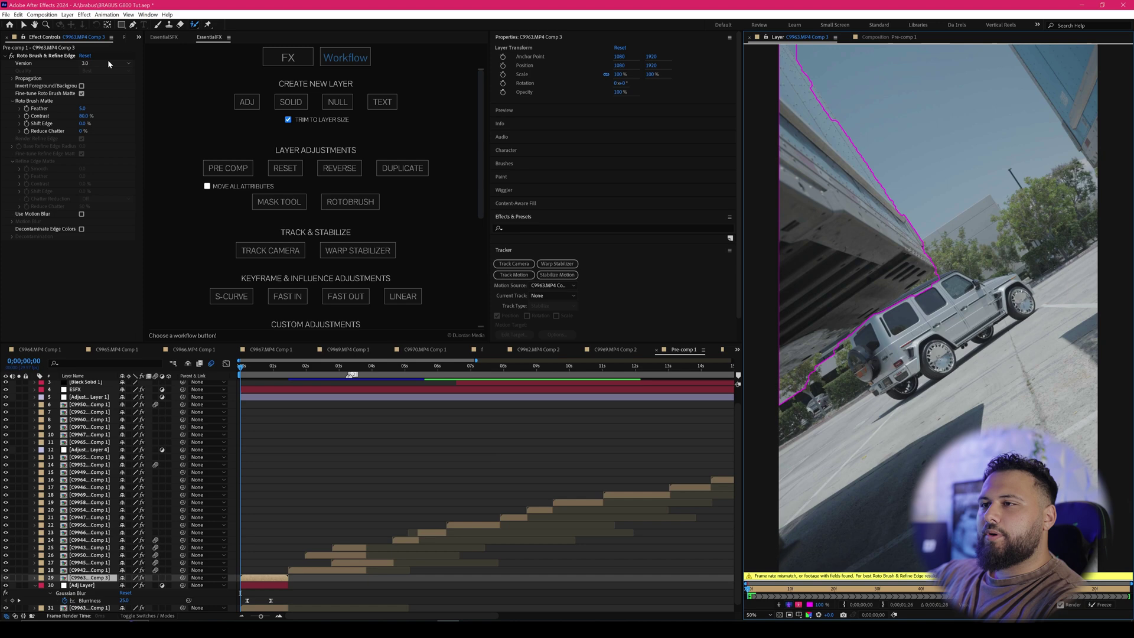
click(59, 57)
key(Delete)
Step: Draw a closed mask around the overhead bridge on the pre-composed C9963 copy, following its edge down to the car
click(289, 207)
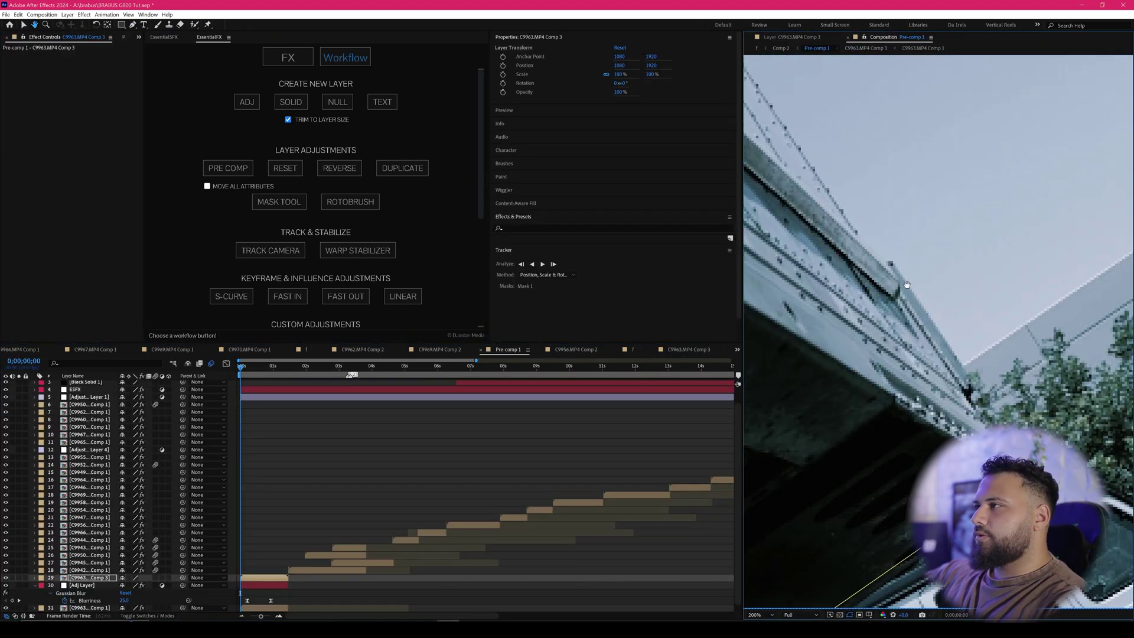
drag(888, 279, 874, 285)
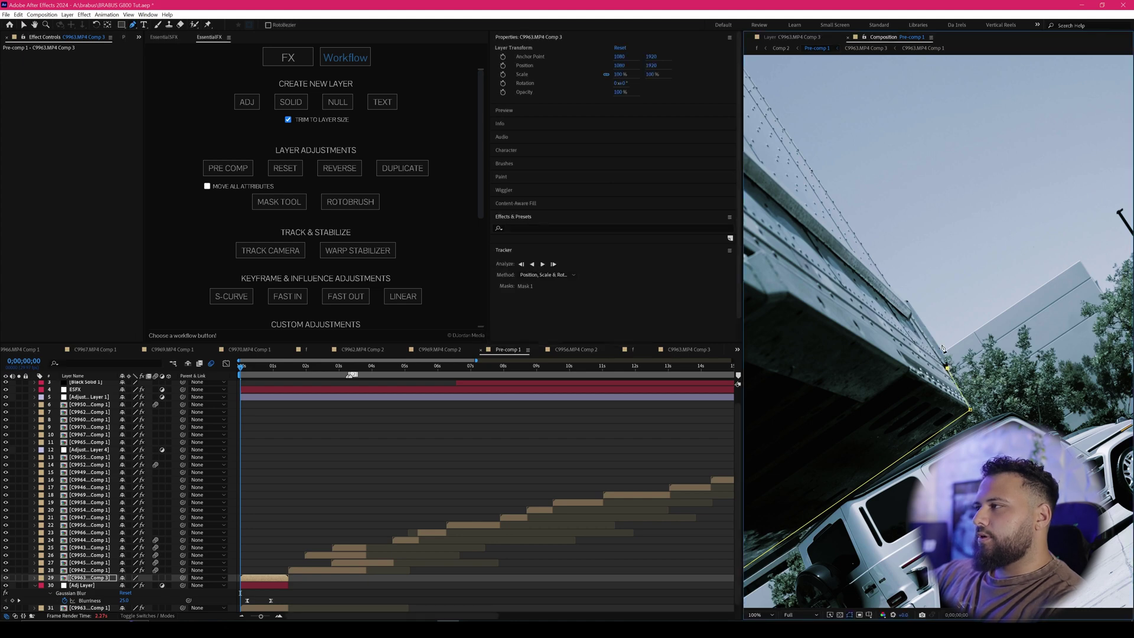
drag(931, 337, 927, 331)
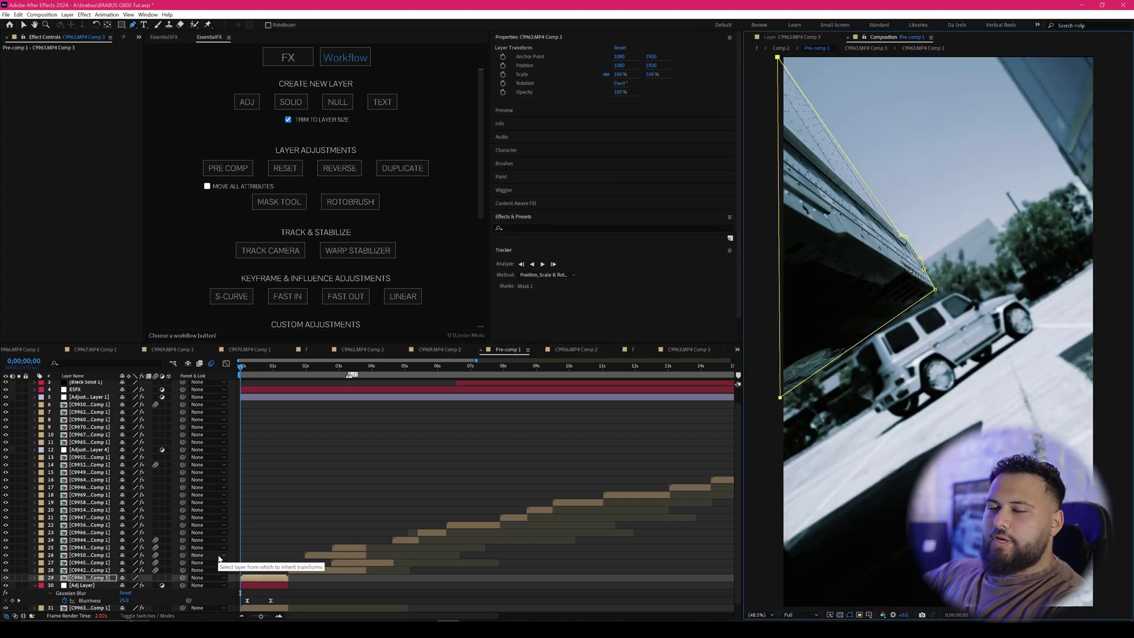
Step: Set the bridge mask's feather to 5 pixels
key(m)
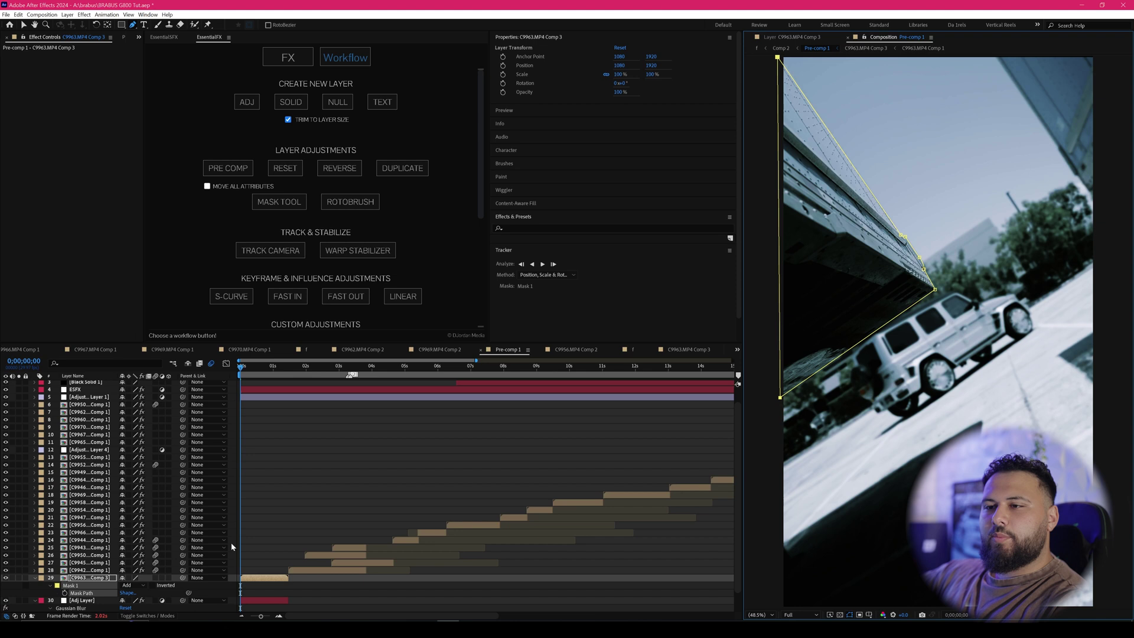
key(f)
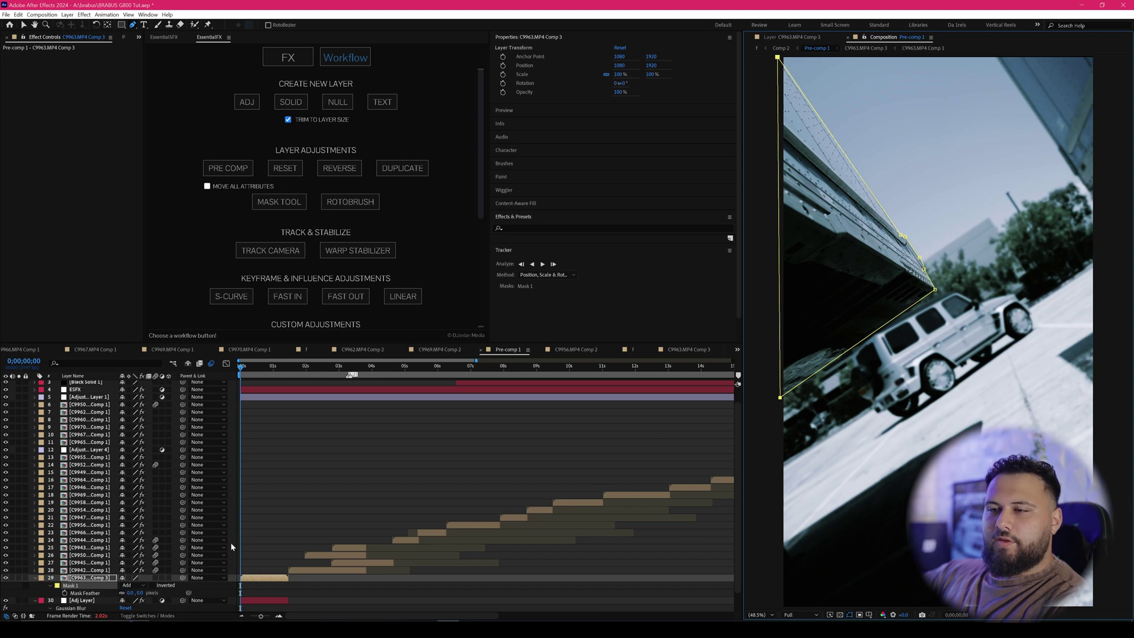
click(130, 593)
text(5)
key(Return)
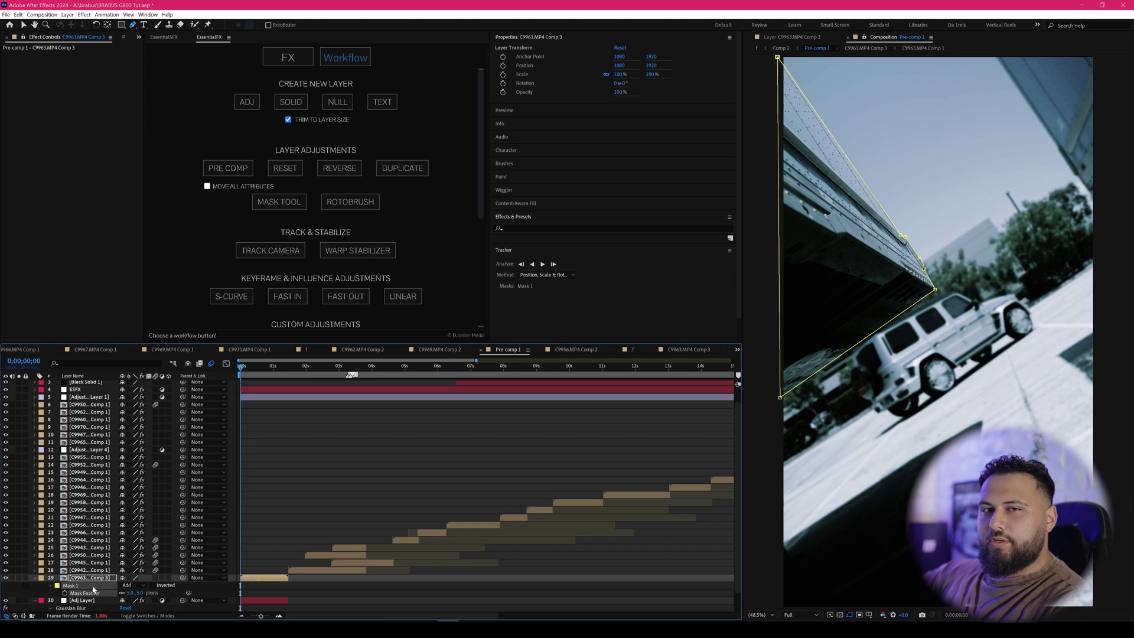
Step: Track the bridge mask forward through the clip using the Position, Scale & Rotation method
right_click(81, 589)
click(104, 594)
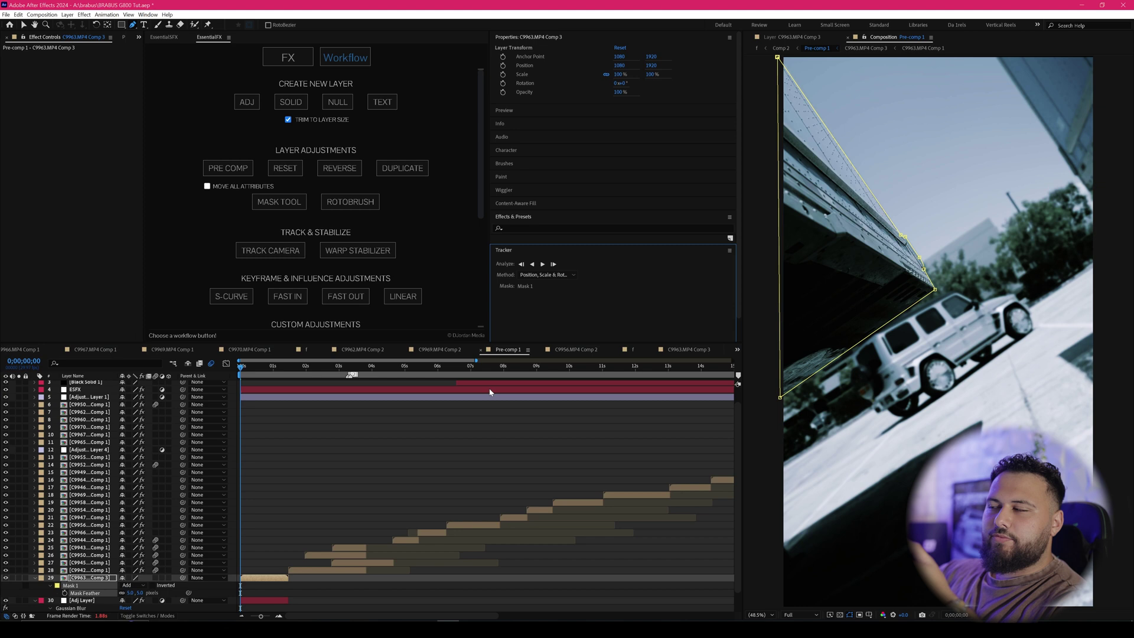
click(544, 264)
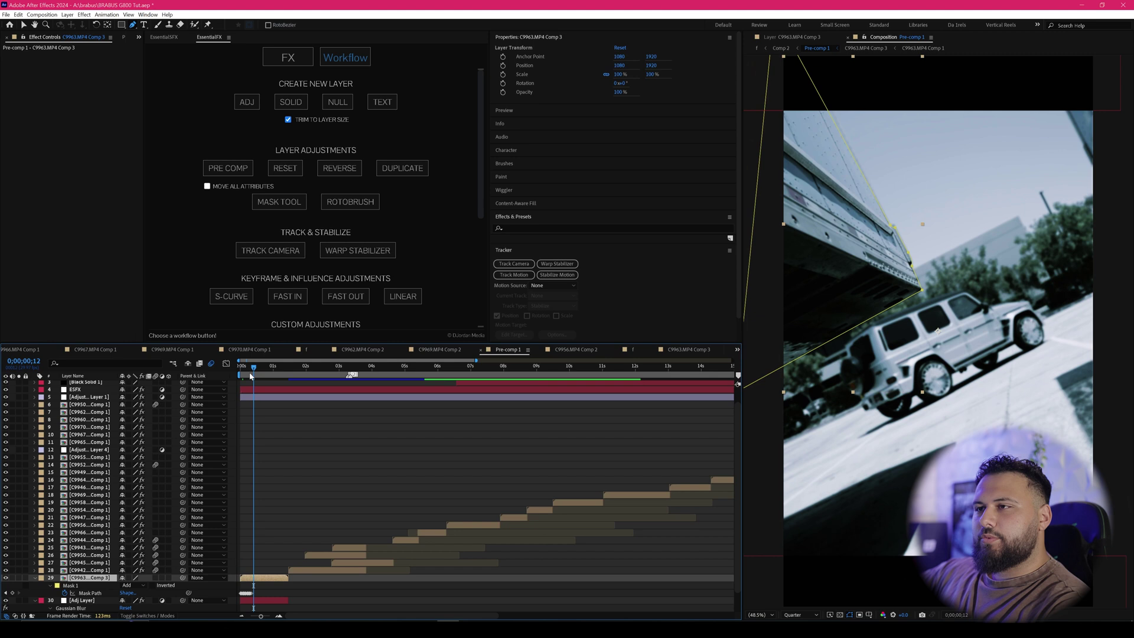
Step: Reshape the bridge mask at 0;00;00;20 on the C9963 copy so its points follow the bridge's edge
drag(252, 368, 263, 369)
key(v)
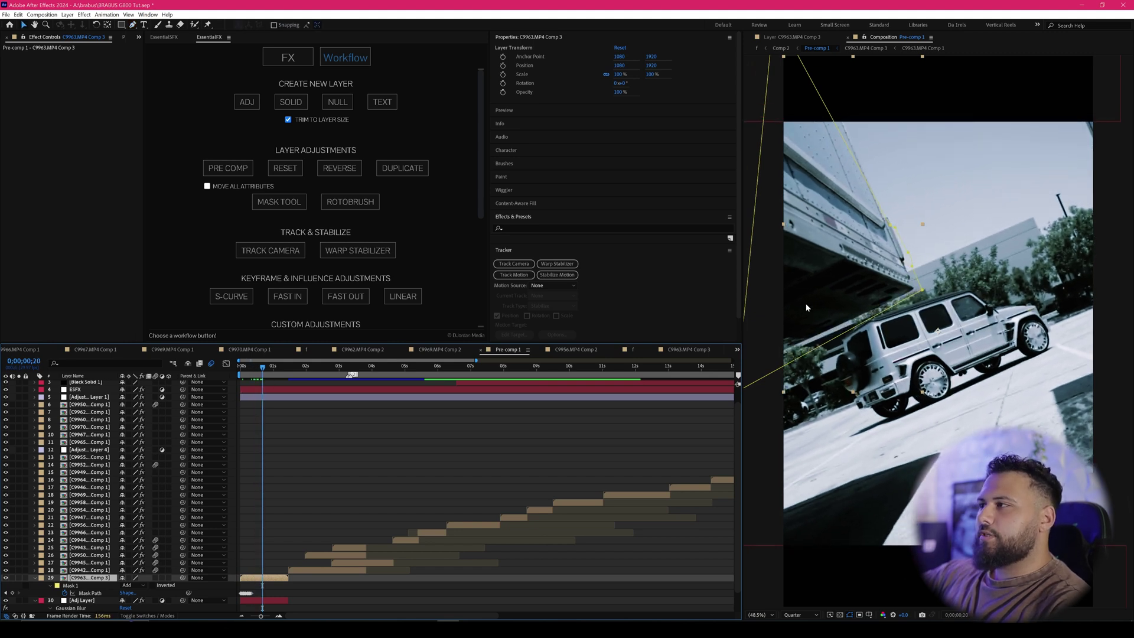
click(806, 312)
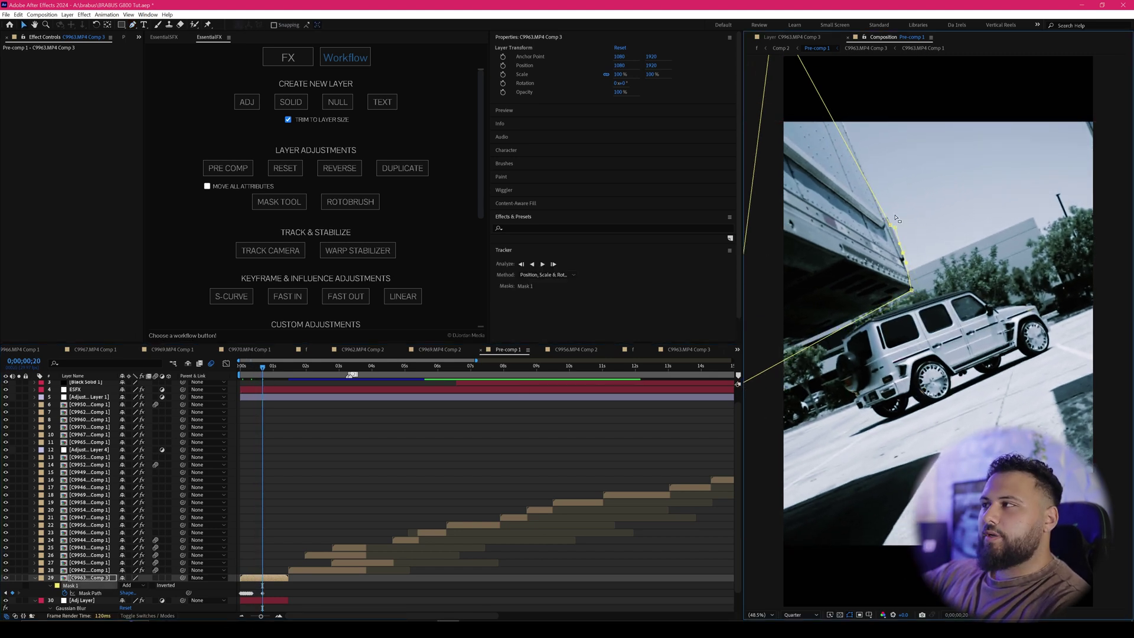
drag(894, 223, 886, 217)
click(264, 376)
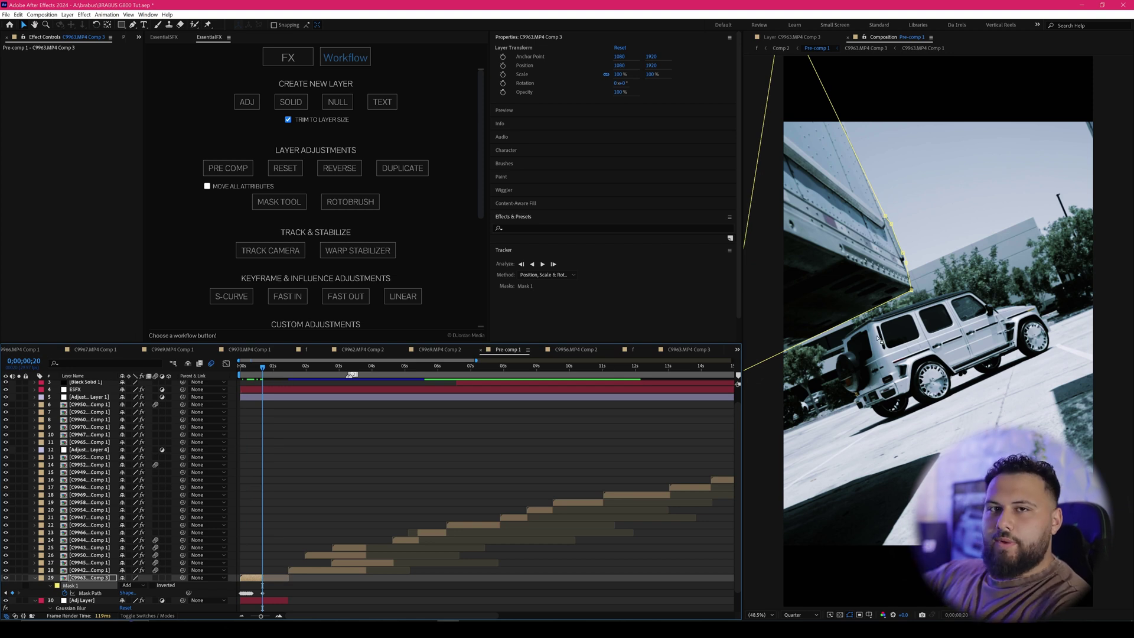
Step: Trim the end of the masked C9963 copy to about 0;00;00;20 and return to the start of the composition
scroll(403, 511, down, 3)
click(290, 523)
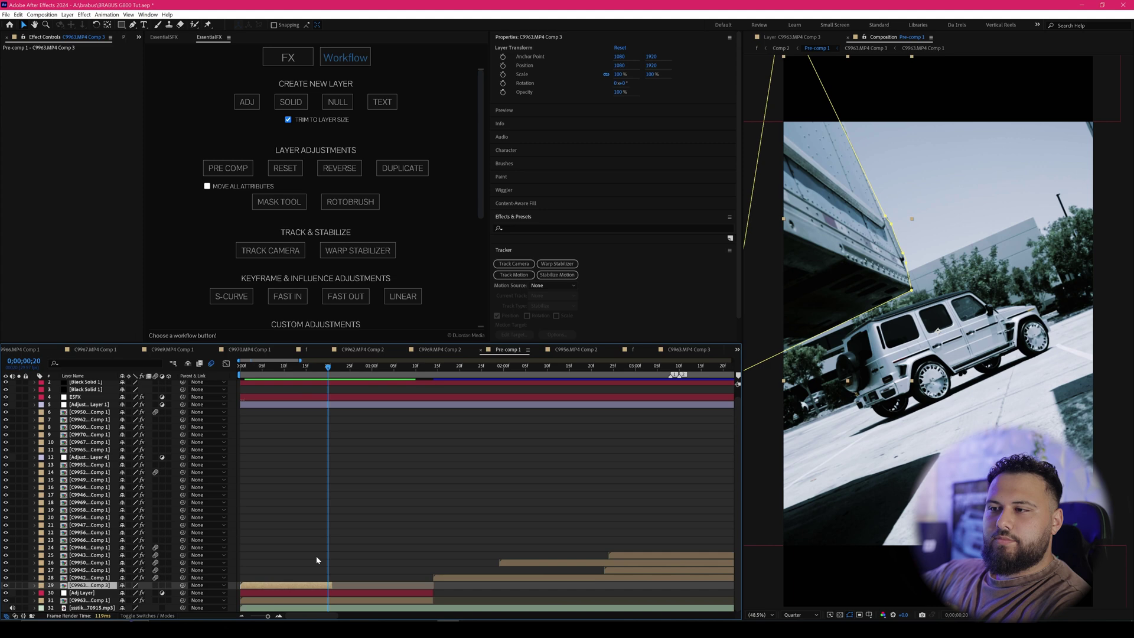
key(Home)
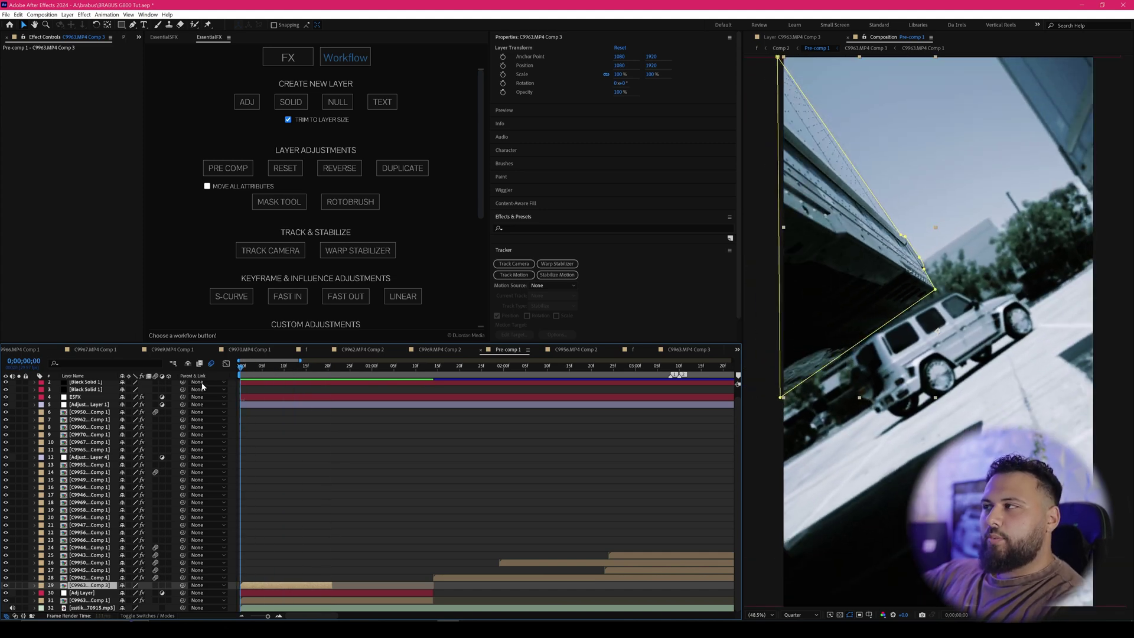
click(817, 264)
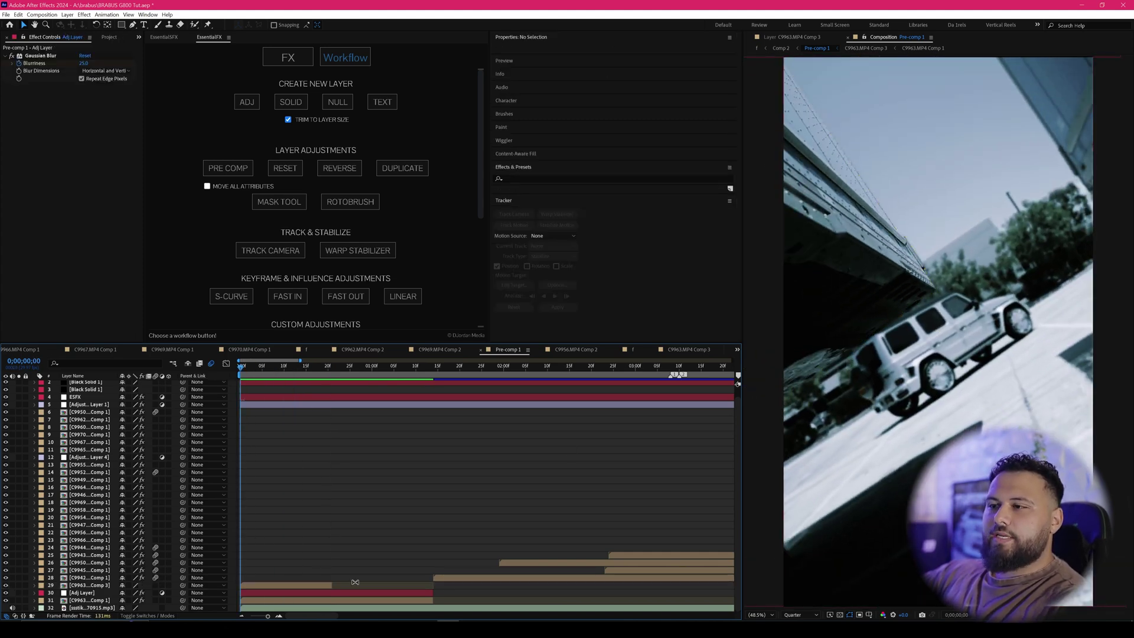
Step: Set the Adj Layer's Gaussian Blur Blurriness to 45 at its first keyframe and preview the intro from the start
click(255, 592)
key(y)
key(u)
key(k)
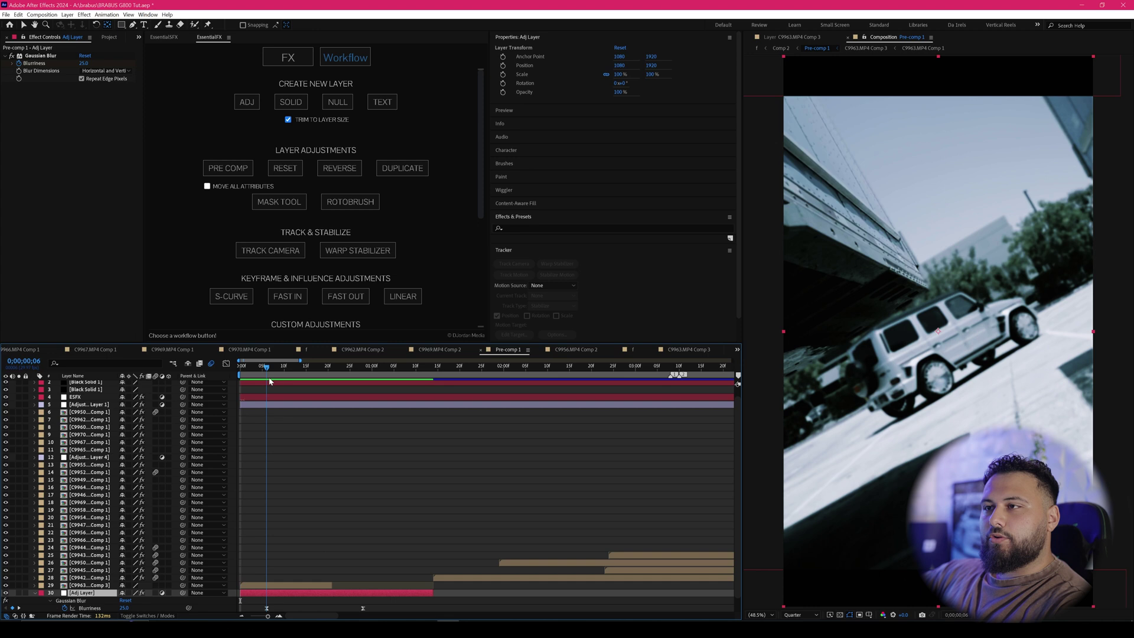
scroll(316, 442, down, 1)
click(124, 595)
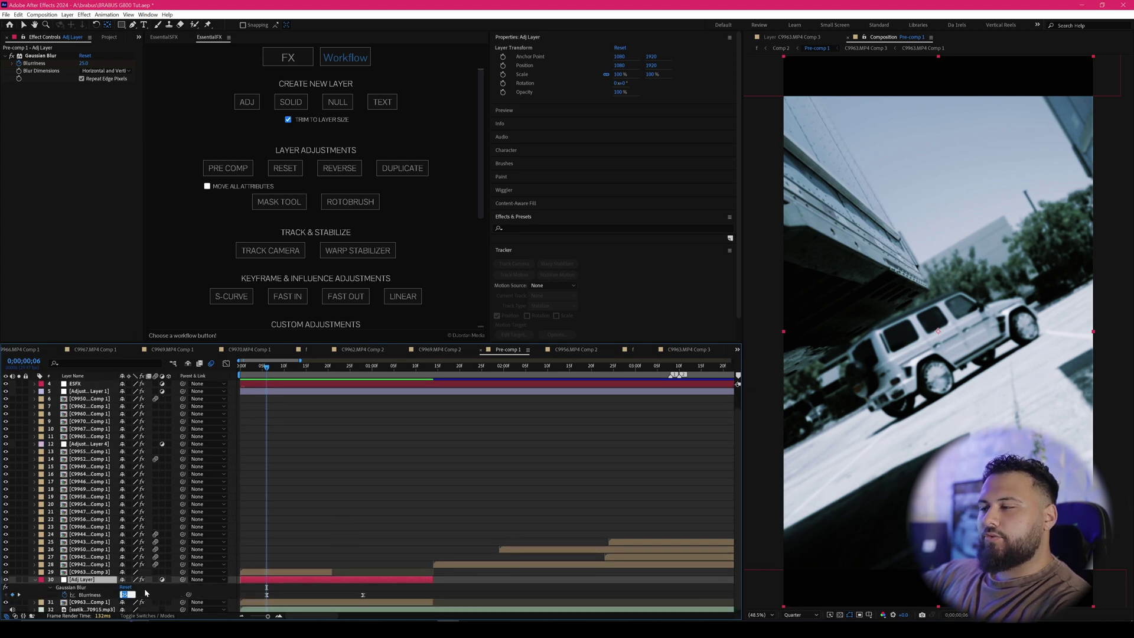
text(45)
click(365, 525)
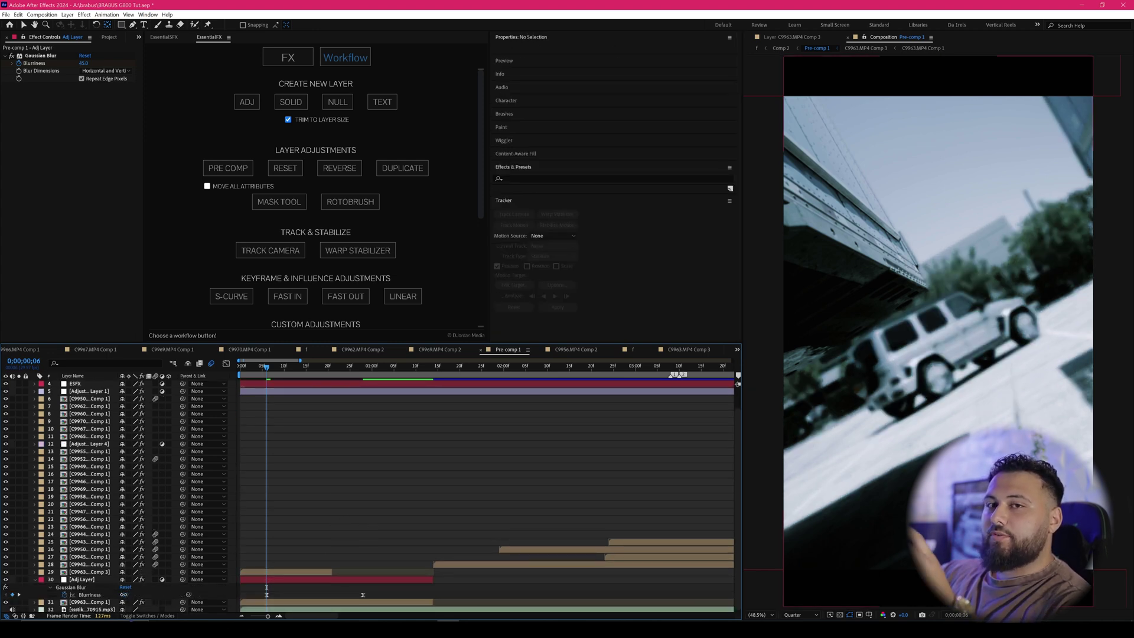
drag(124, 595, 234, 586)
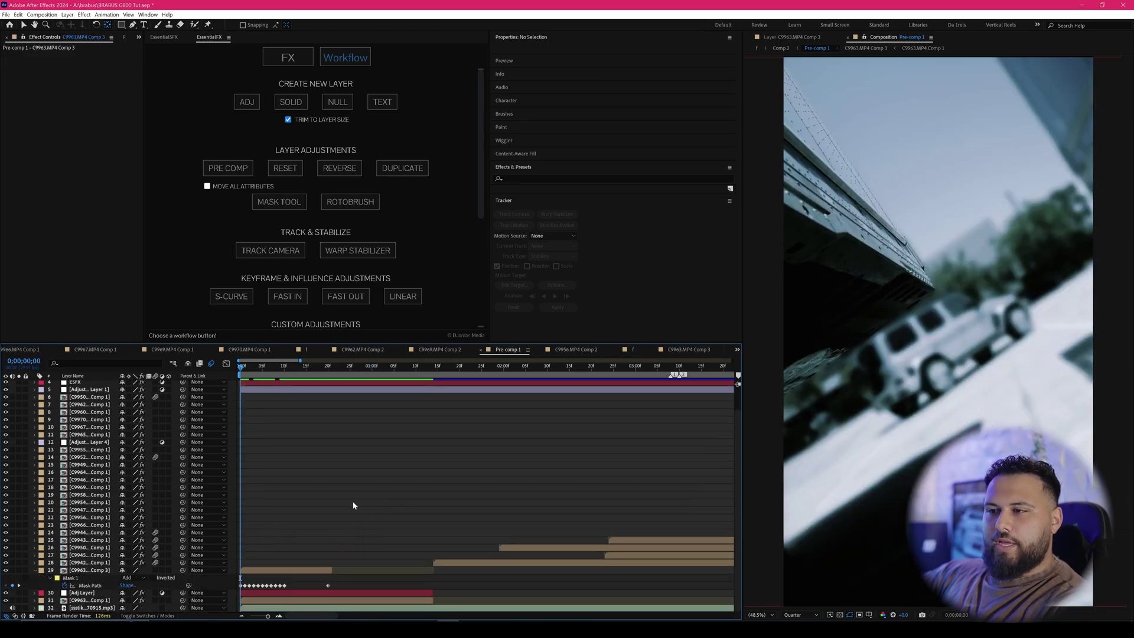
key(space)
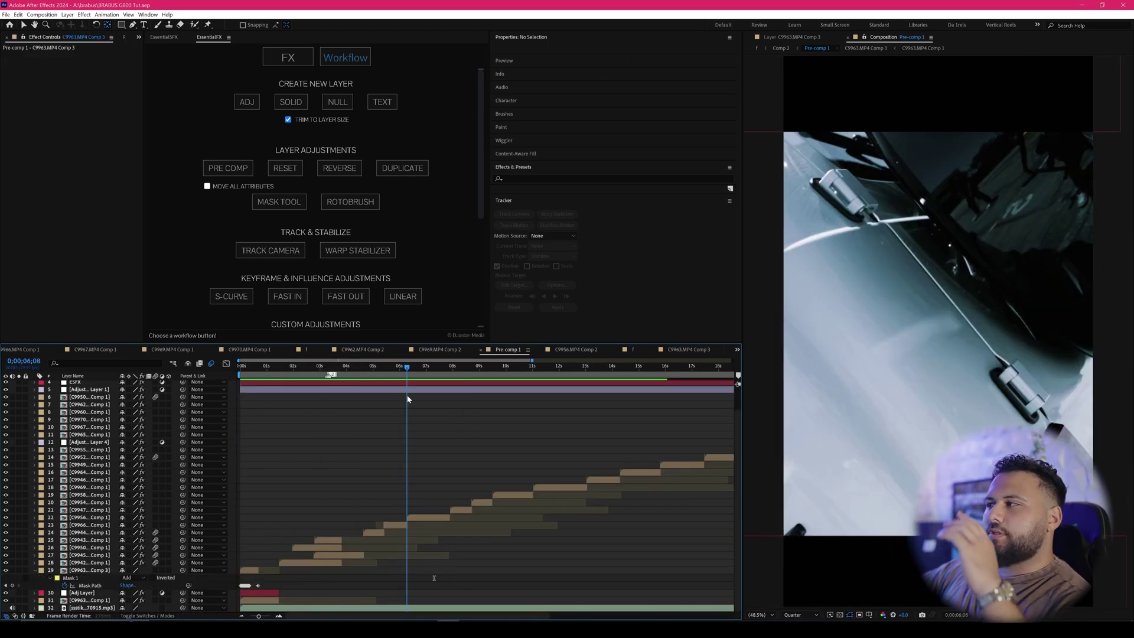
Step: Find the BRABUS badge shot at about 0;00;06;15 and open its C9956.MP4 Comp 1 pre-composition
drag(408, 396, 417, 395)
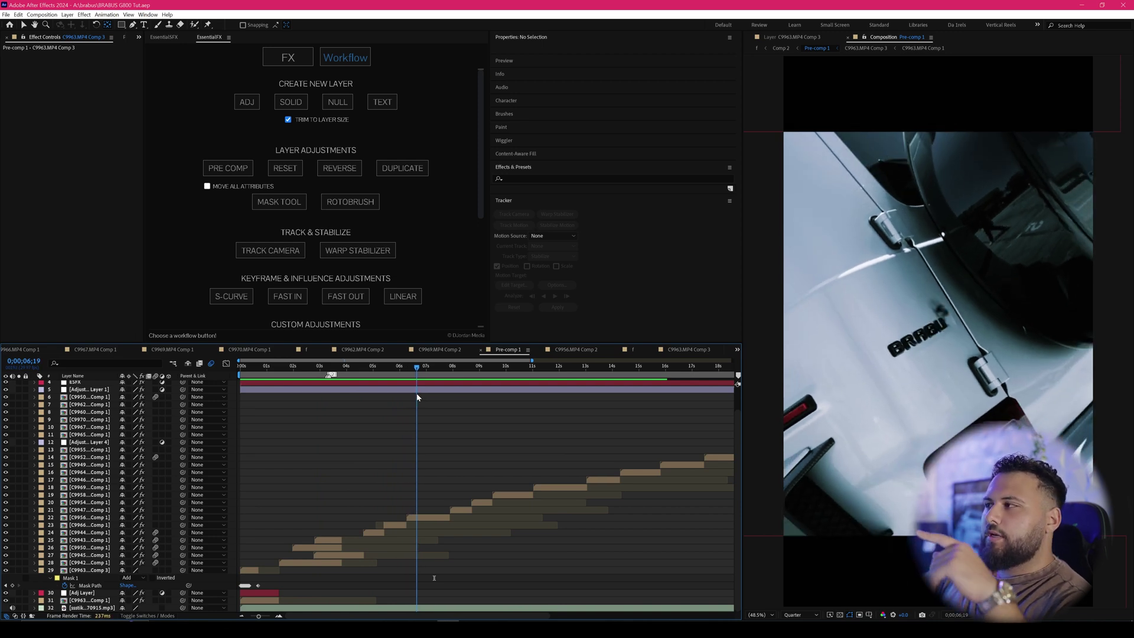
scroll(435, 421, up, 2)
scroll(435, 420, down, 2)
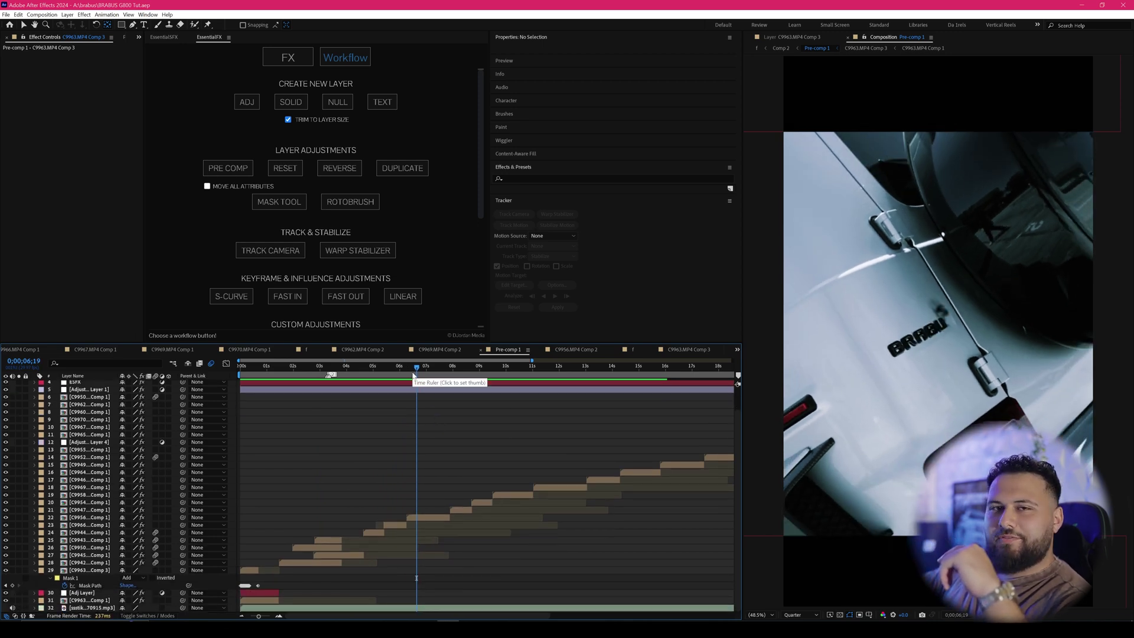
drag(414, 377, 412, 389)
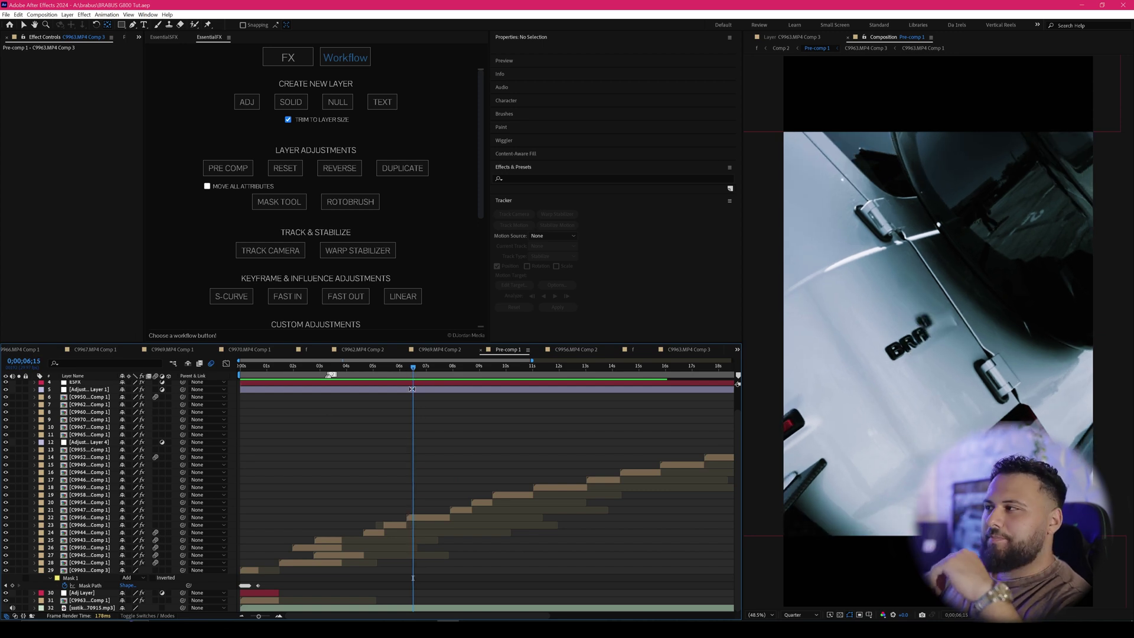
double_click(416, 520)
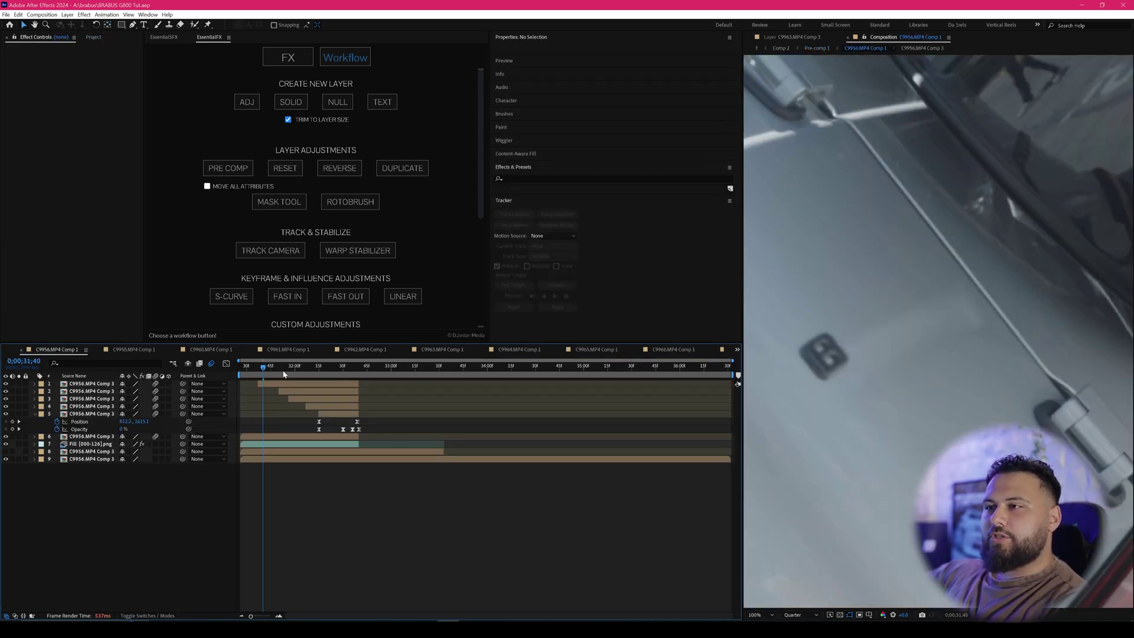
Step: Fit the composition in the viewer and scrub through the badge's letter animation to 0;00;32;28
drag(283, 375, 313, 375)
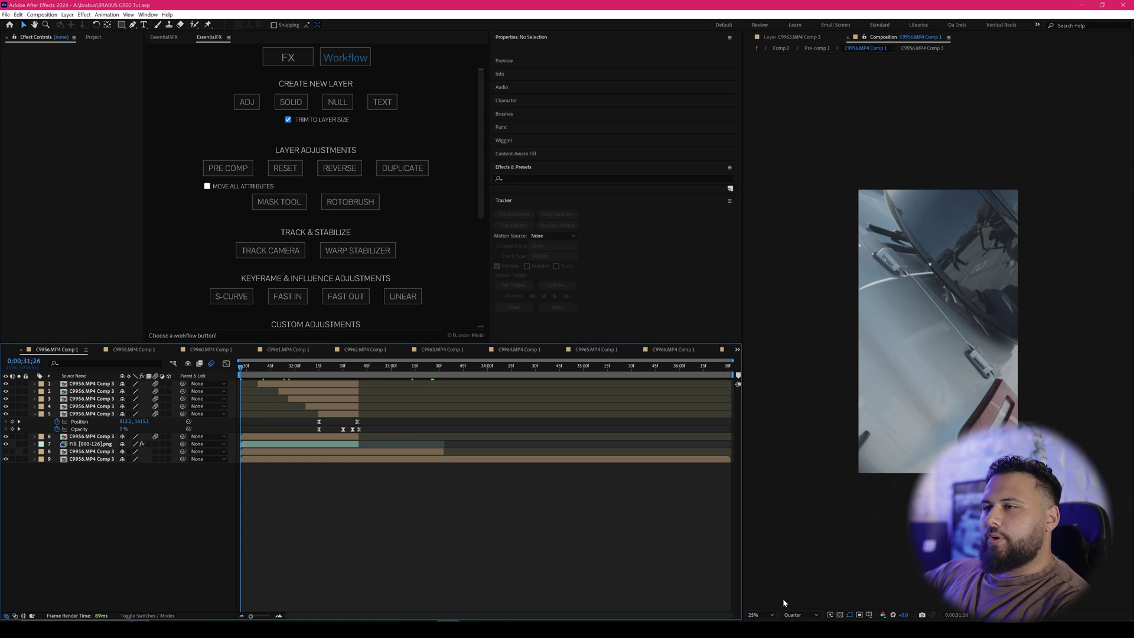
click(764, 615)
click(762, 454)
drag(285, 372, 341, 372)
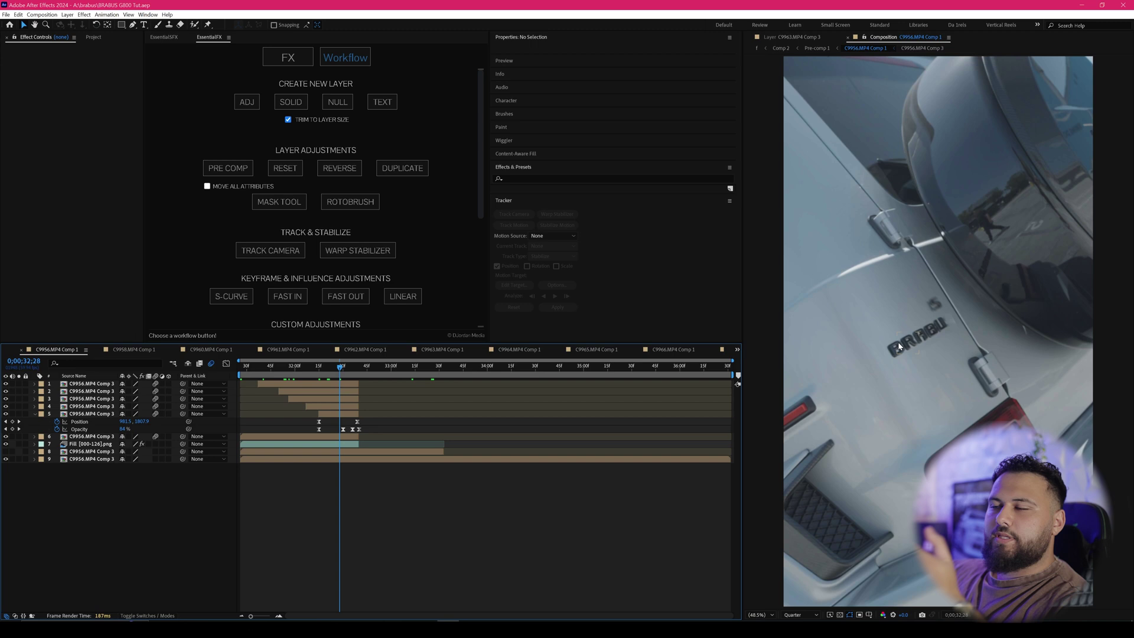
Step: Check the five letter layers of the badge and reveal their mask, Position and Opacity keyframes
click(346, 414)
click(344, 406)
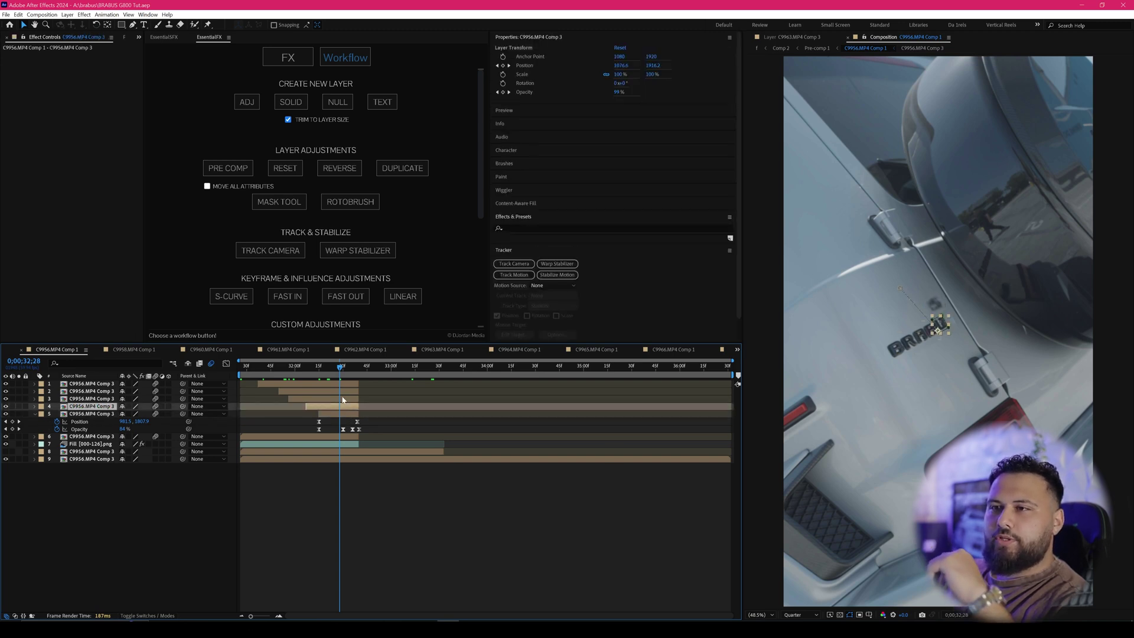
click(343, 391)
click(342, 384)
click(341, 399)
click(343, 407)
click(352, 424)
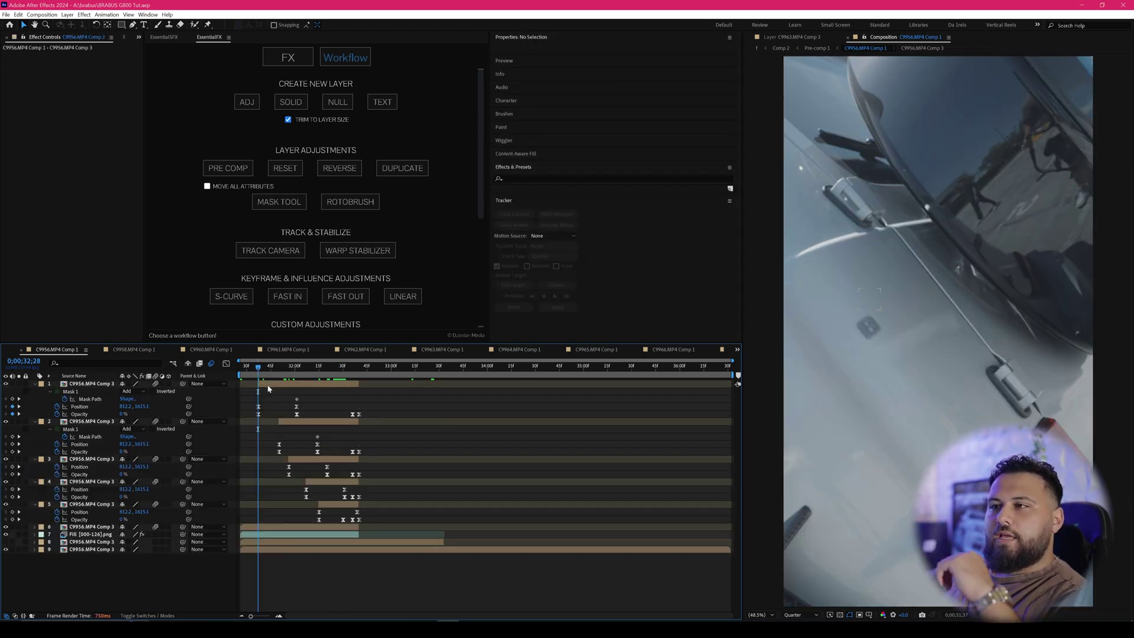
Step: Examine up close how the first letter moves and fades in, and scrub on through the other letters to 0;00;32;20
click(268, 385)
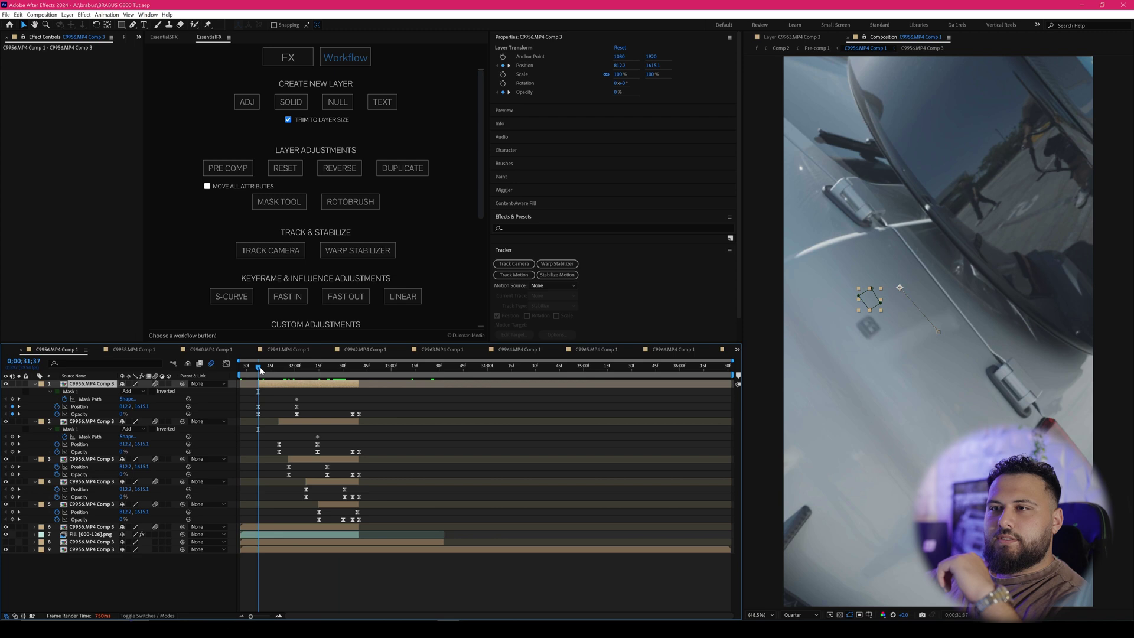
drag(261, 370, 274, 369)
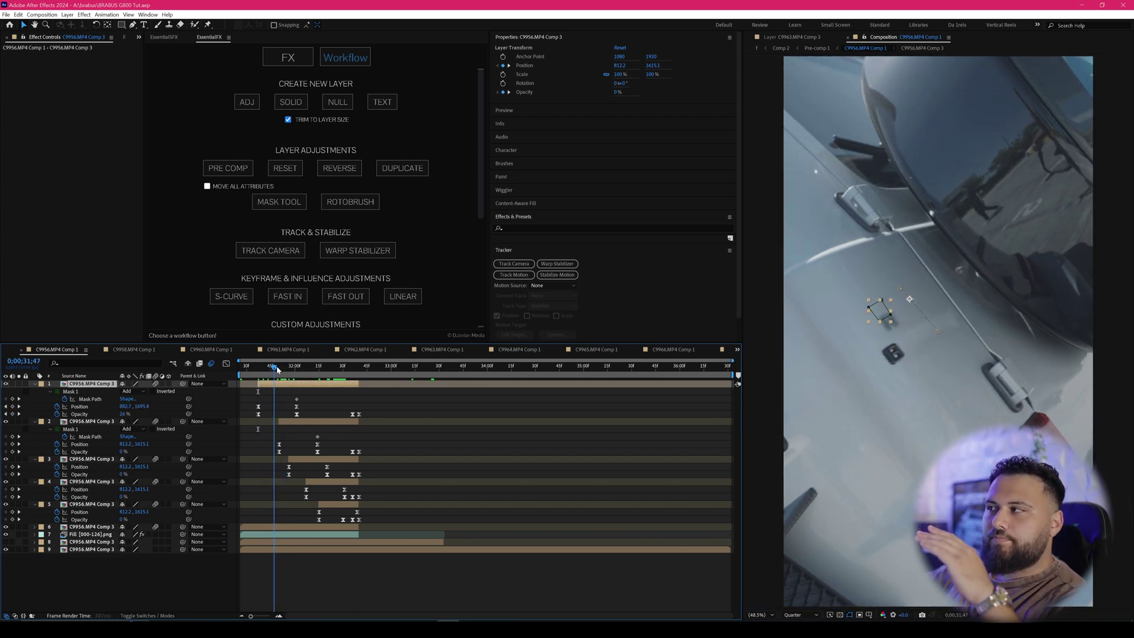
scroll(795, 287, up, 3)
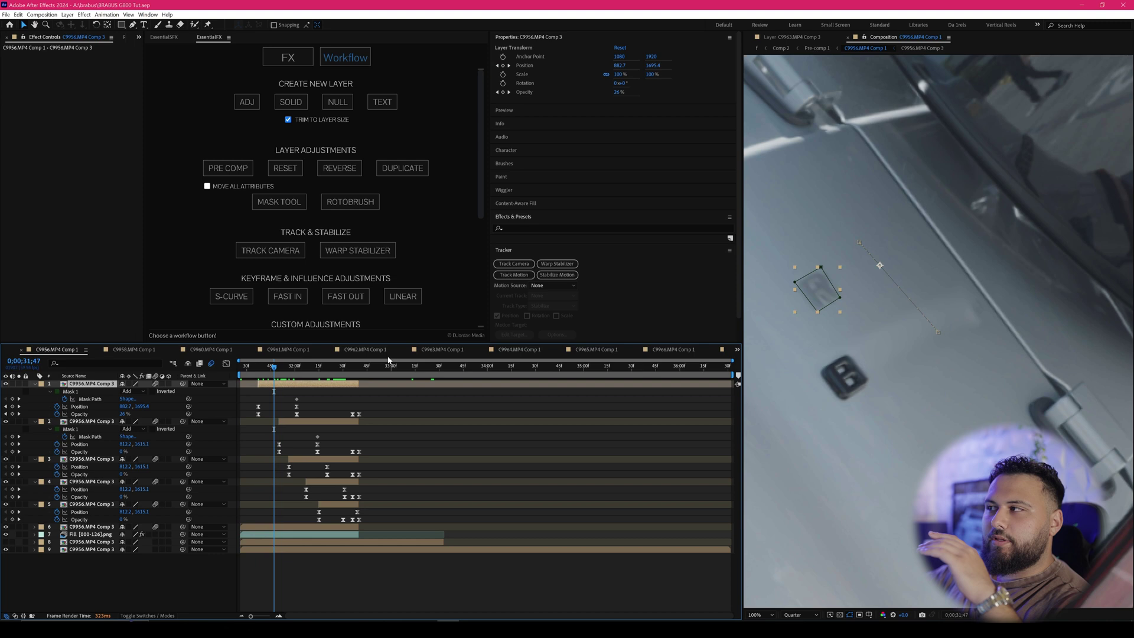
drag(273, 374, 277, 376)
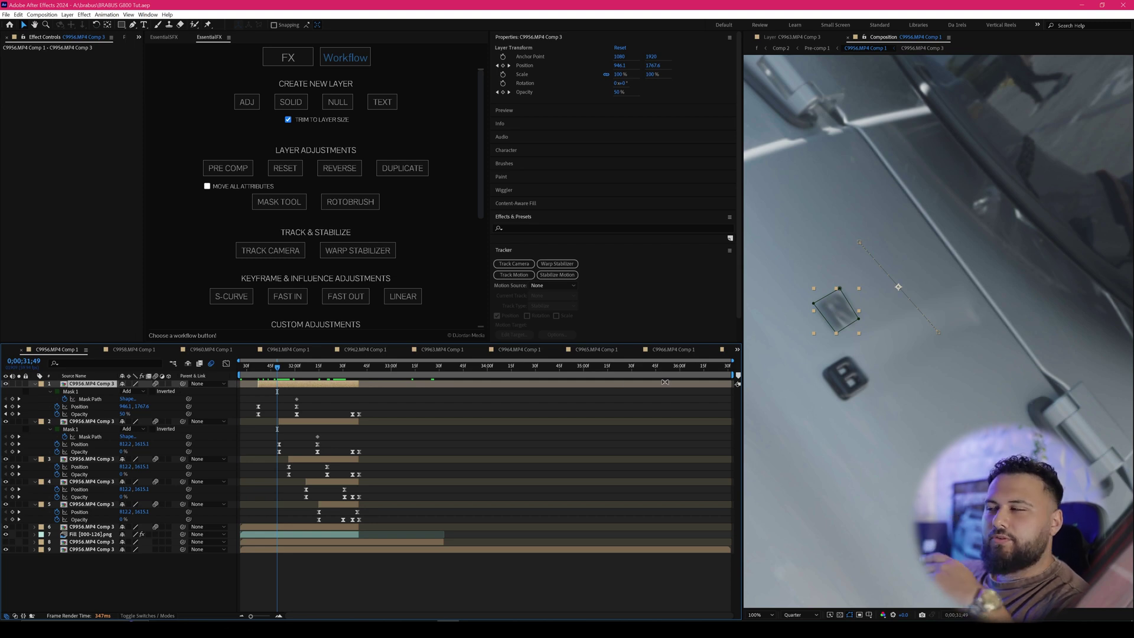
drag(277, 375, 330, 378)
click(414, 409)
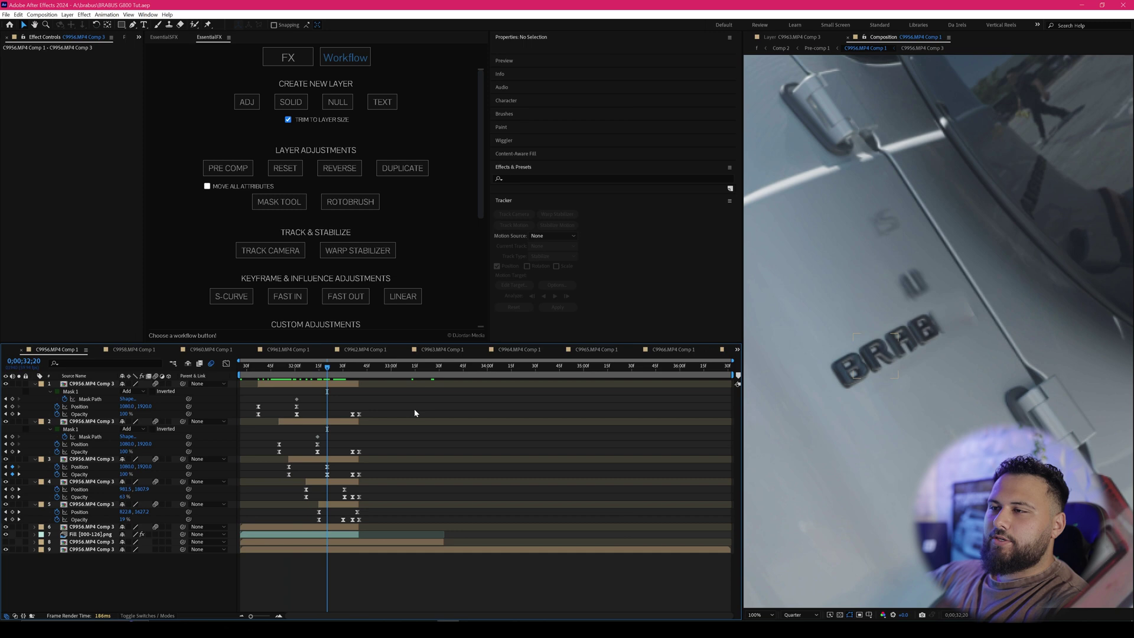
Step: Collapse the revealed keyframes and hide the five animated letter layers, layers 1 to 5
key(u)
click(335, 429)
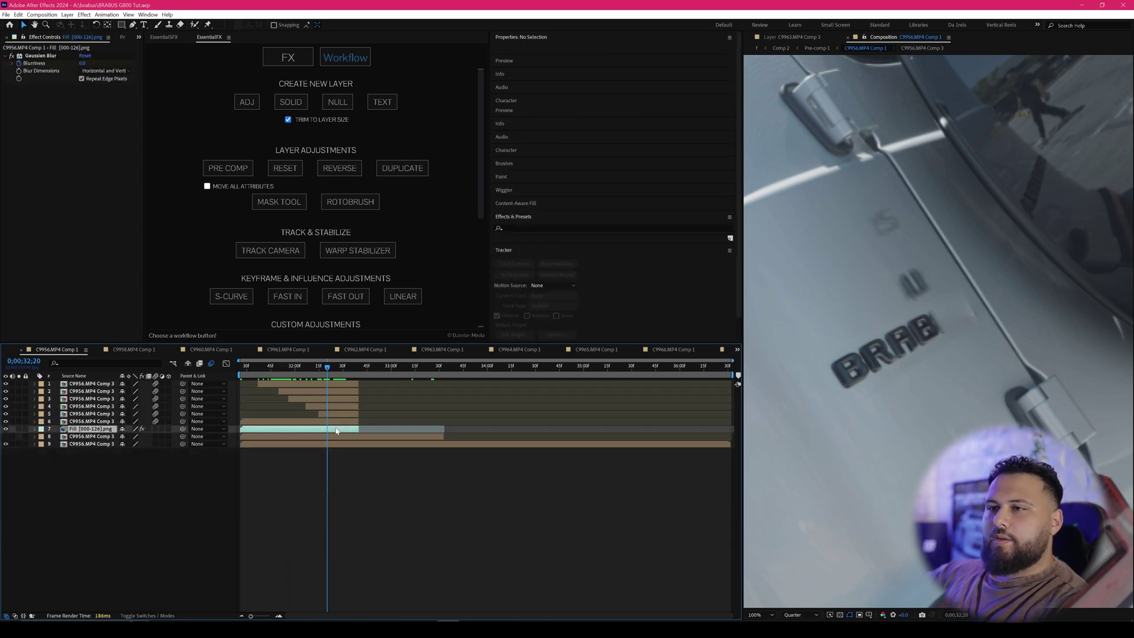
click(331, 414)
shift+click(323, 385)
click(5, 385)
click(149, 413)
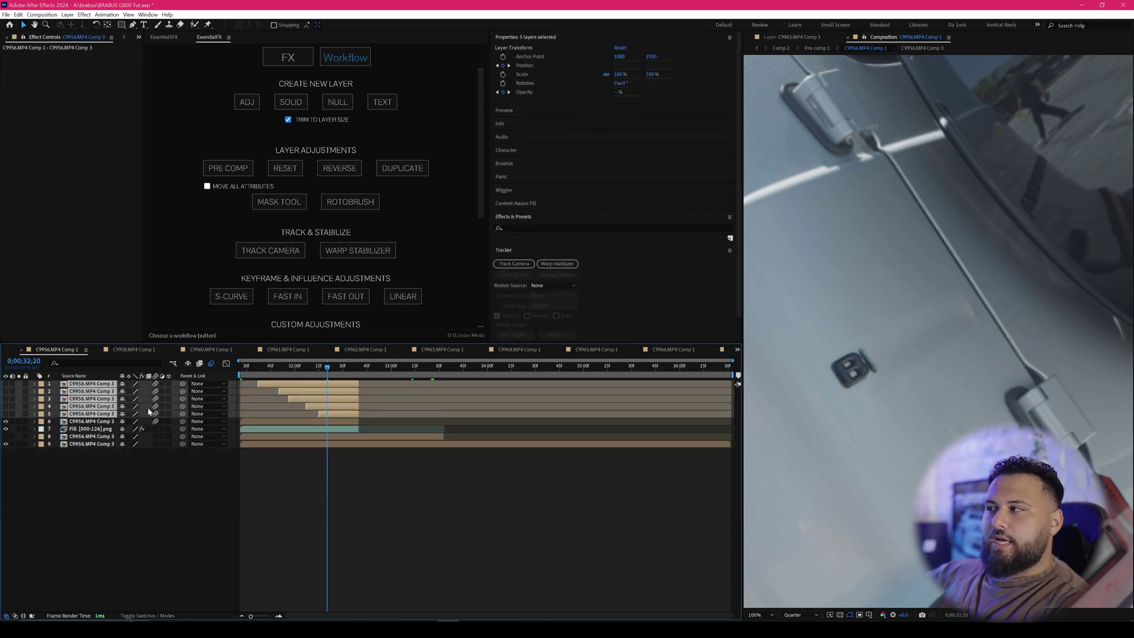
Step: Hide layer 6, compare the badge area with and without the Fill [000-126].png layer, and leave the fill hidden
click(109, 428)
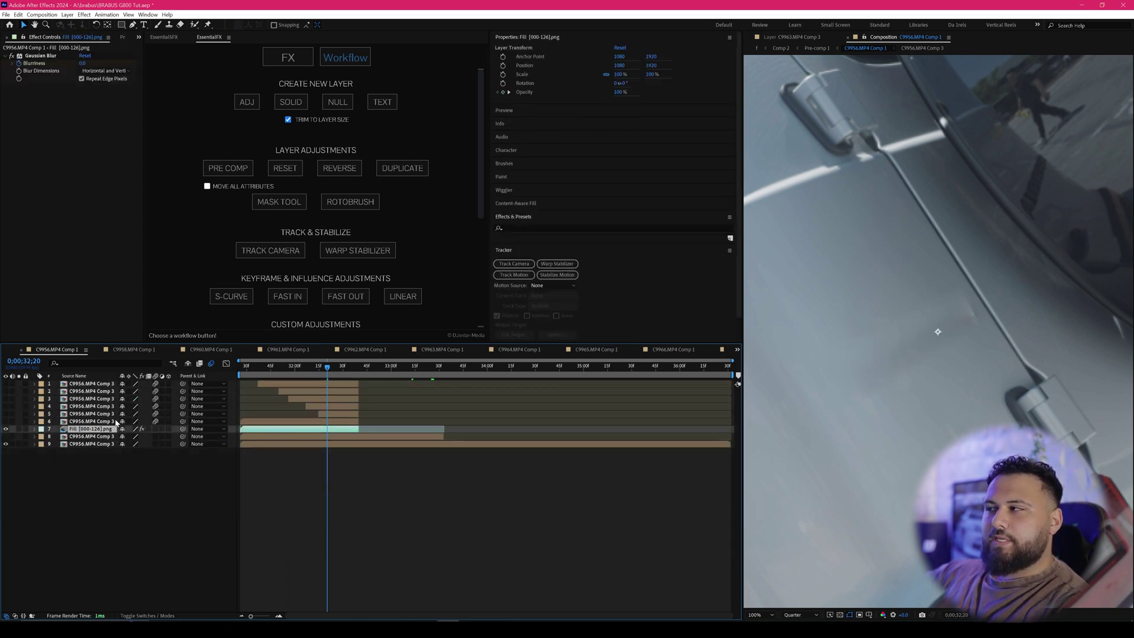
click(6, 429)
click(5, 430)
click(5, 429)
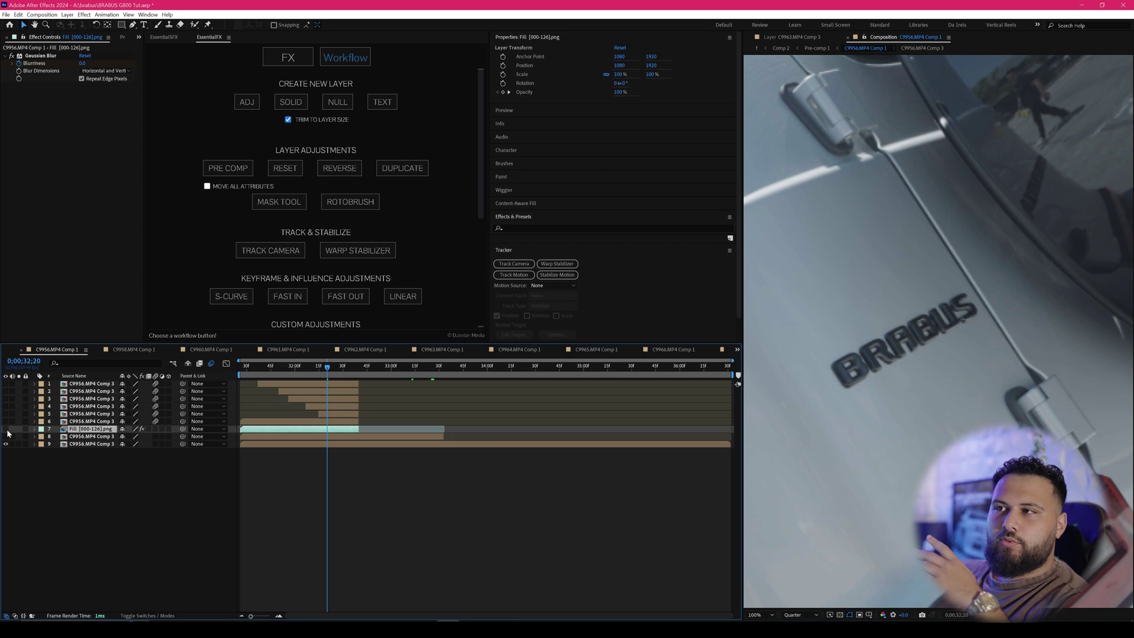
key(Home)
click(5, 429)
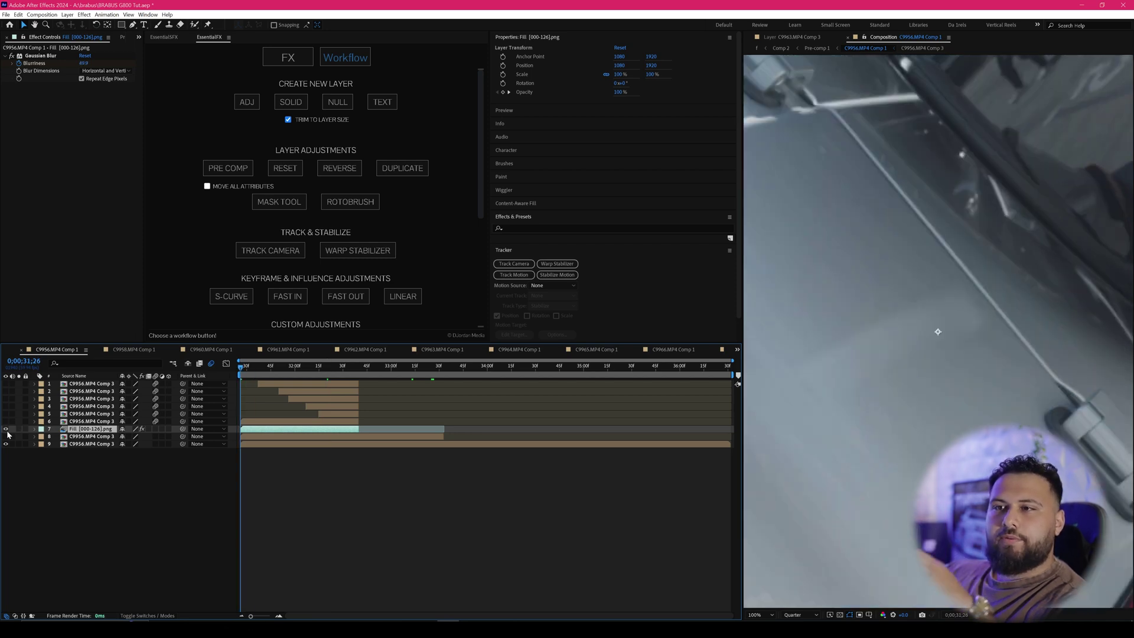
click(6, 430)
Step: Reveal layer 8's mask and examine its Mask Path keyframes around the BRABUS badge up to 0;00;33;32
click(91, 436)
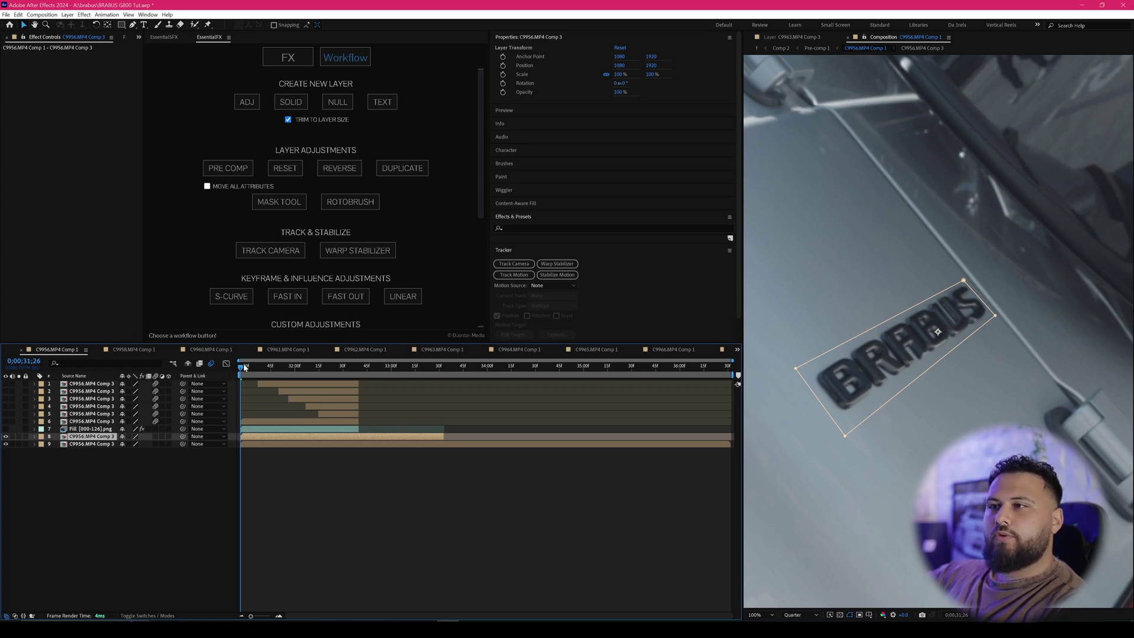
key(m)
drag(244, 368, 349, 369)
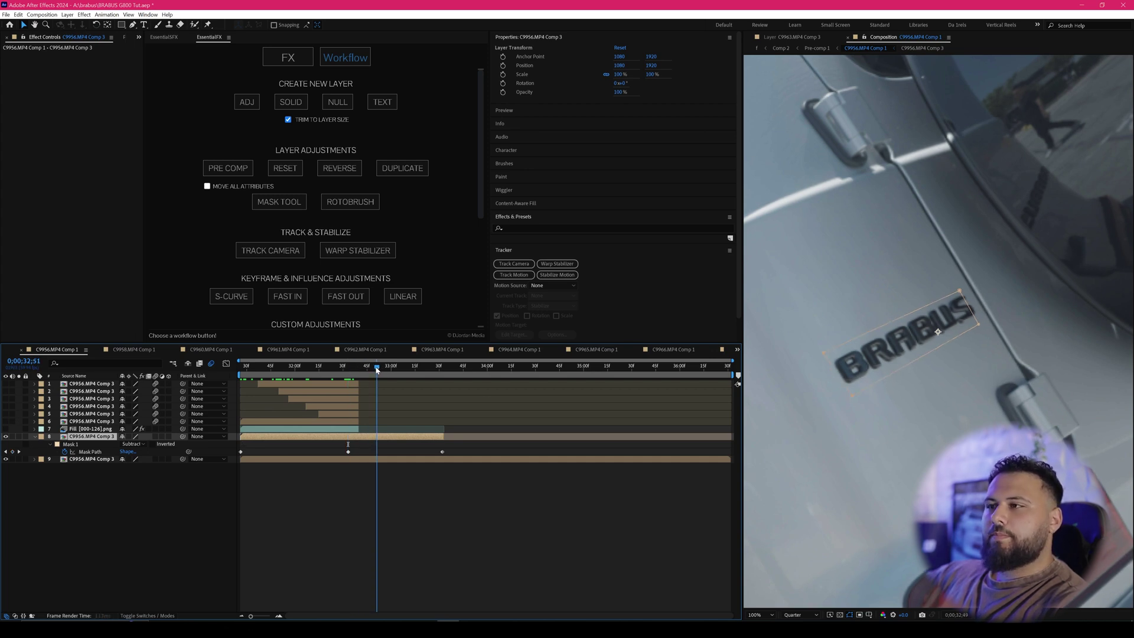
click(344, 374)
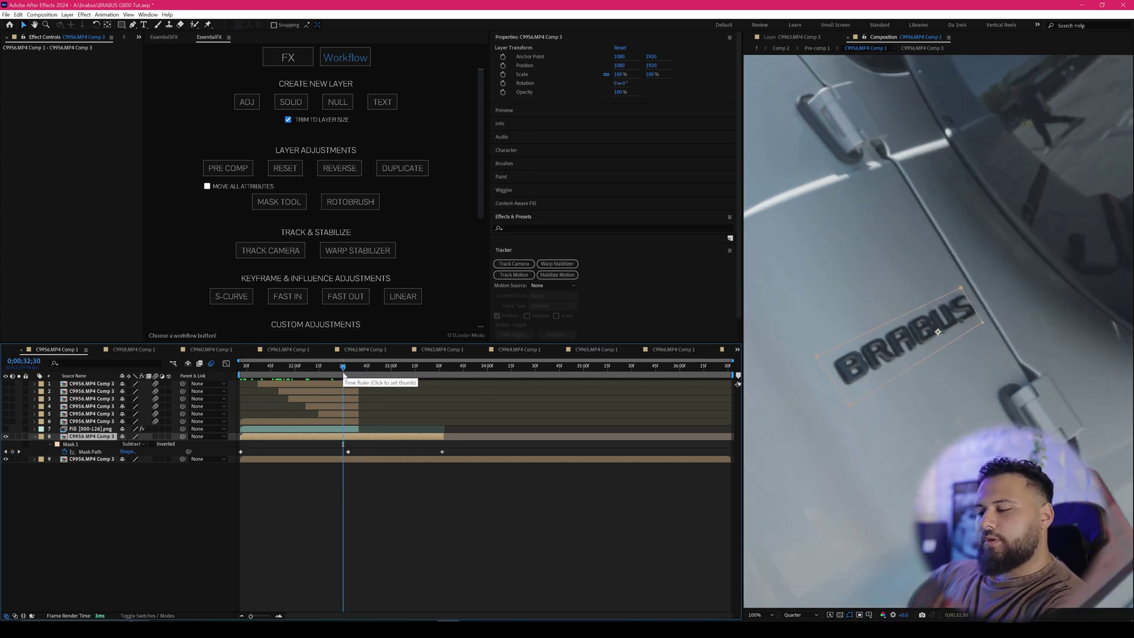
key(k)
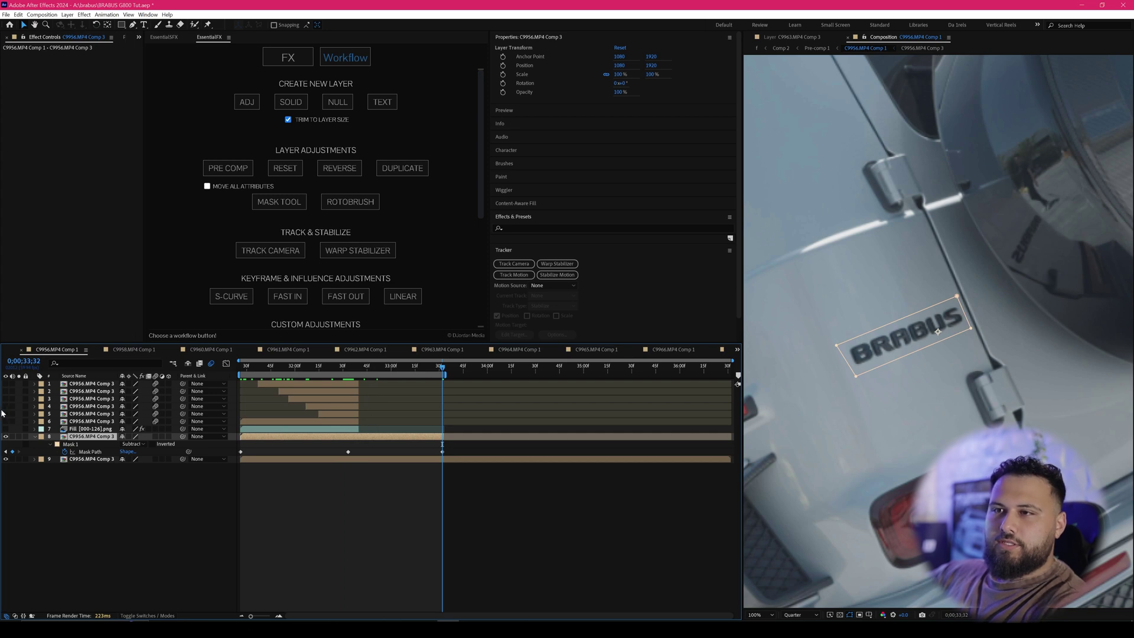
Step: Isolate layer 8 and check that its Mask 1 uses the Subtract mode to cut out the badge
click(20, 437)
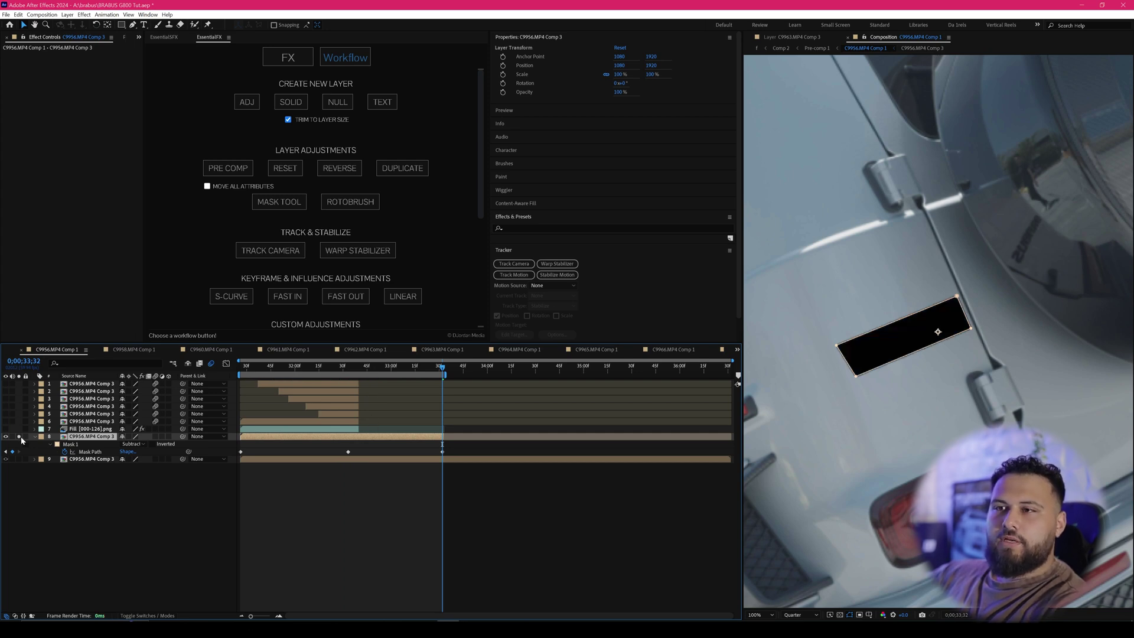
click(133, 444)
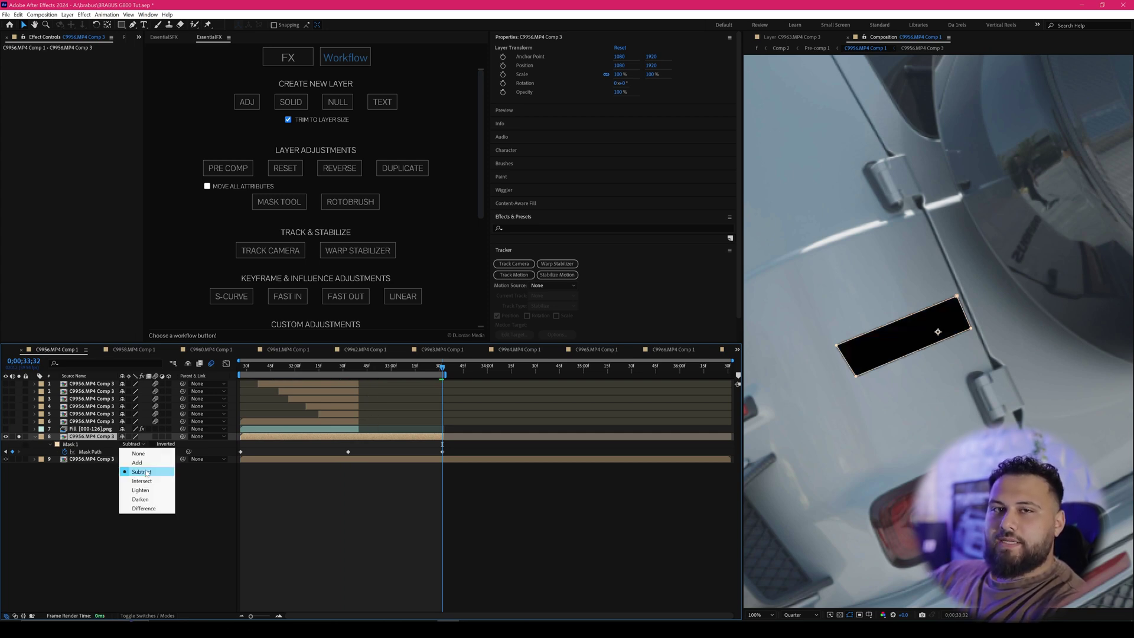
click(147, 473)
Step: Open Content-Aware Fill and review its fill method, lighting correction and range options
click(542, 203)
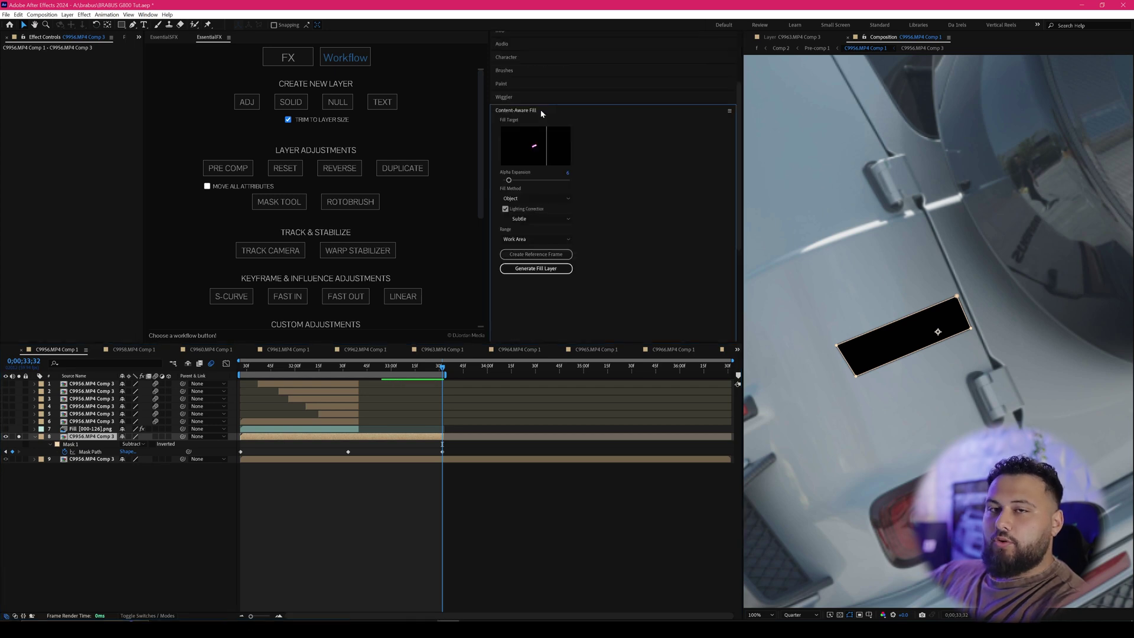
click(145, 15)
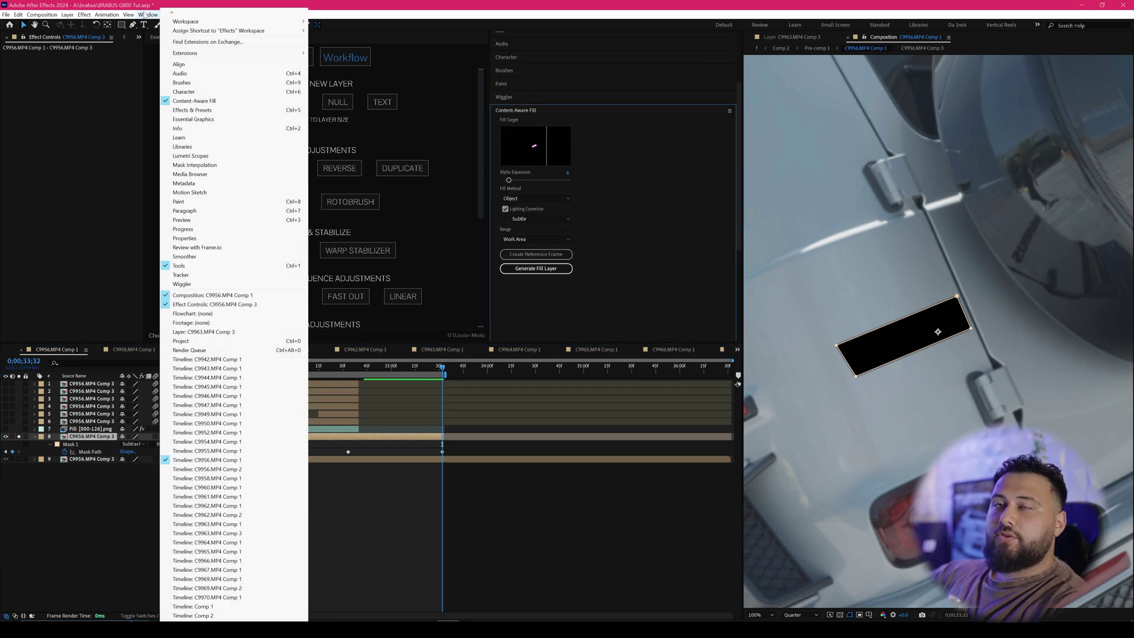
click(542, 112)
click(512, 198)
scroll(616, 227, down, 5)
click(615, 226)
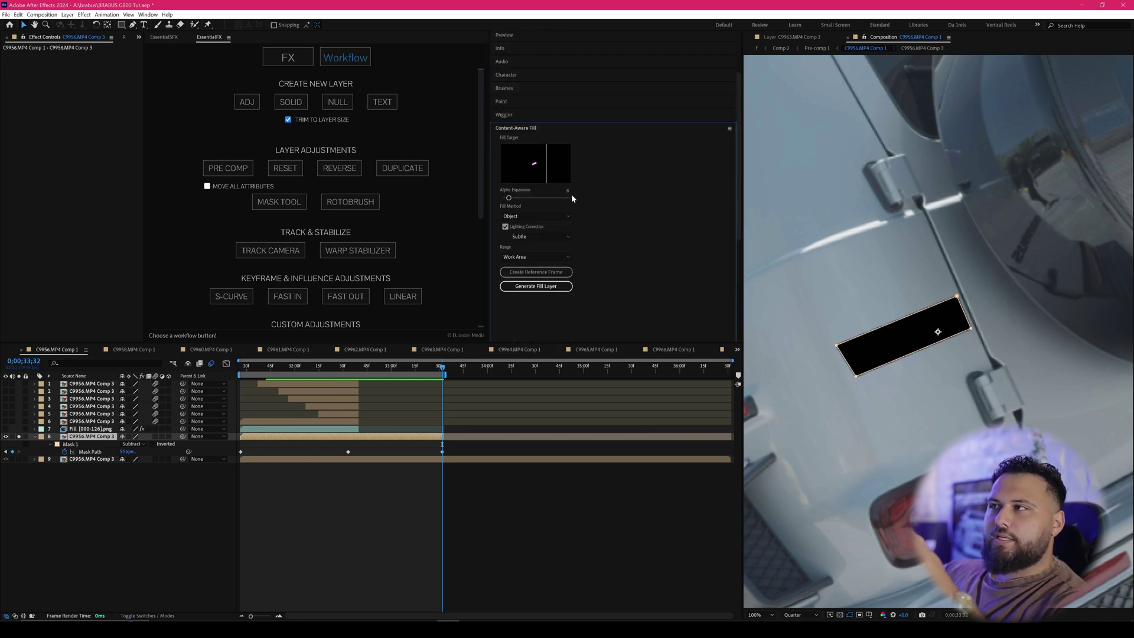
click(555, 236)
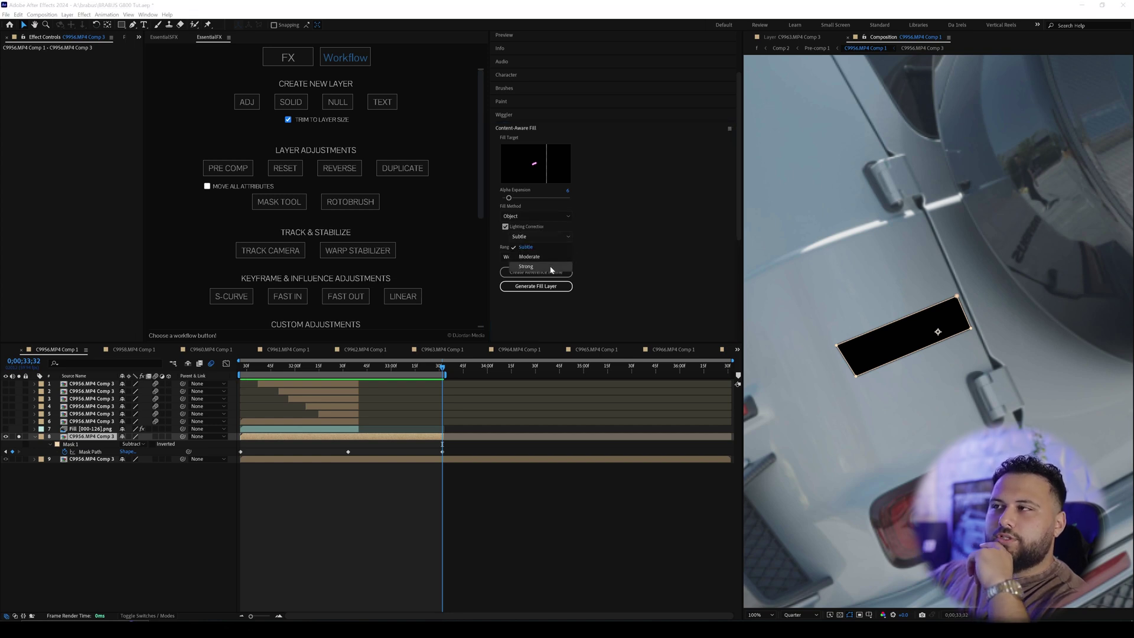
click(517, 236)
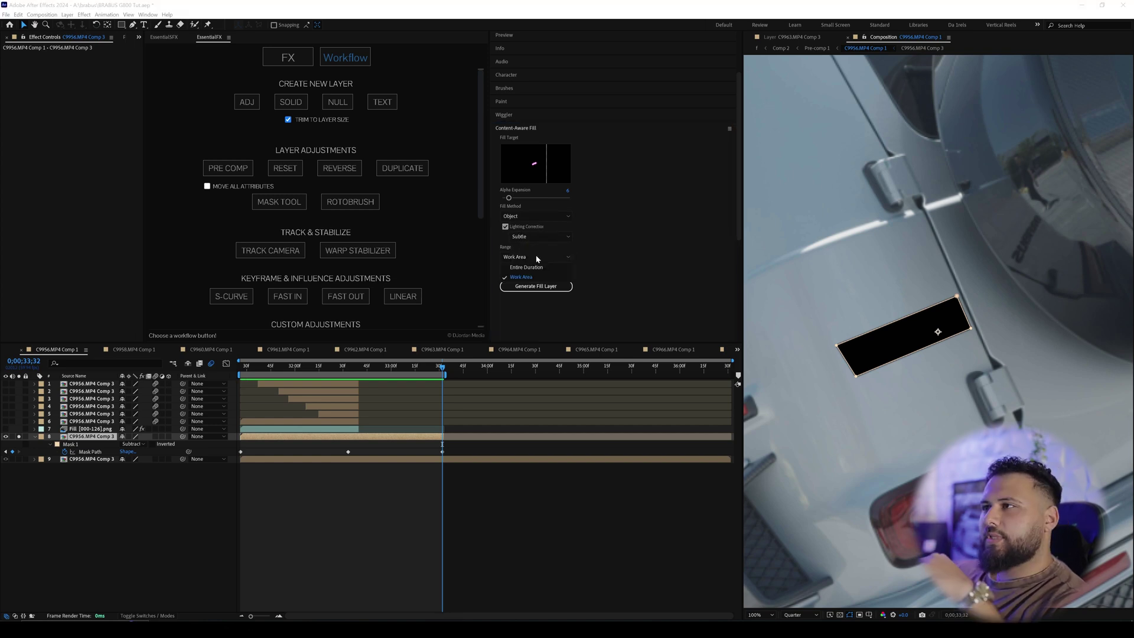
Step: Isolate the Fill [000-126].png layer, scrub its patch back to 0;00;31;26, and show all the visible layers again
click(354, 366)
drag(344, 370, 402, 373)
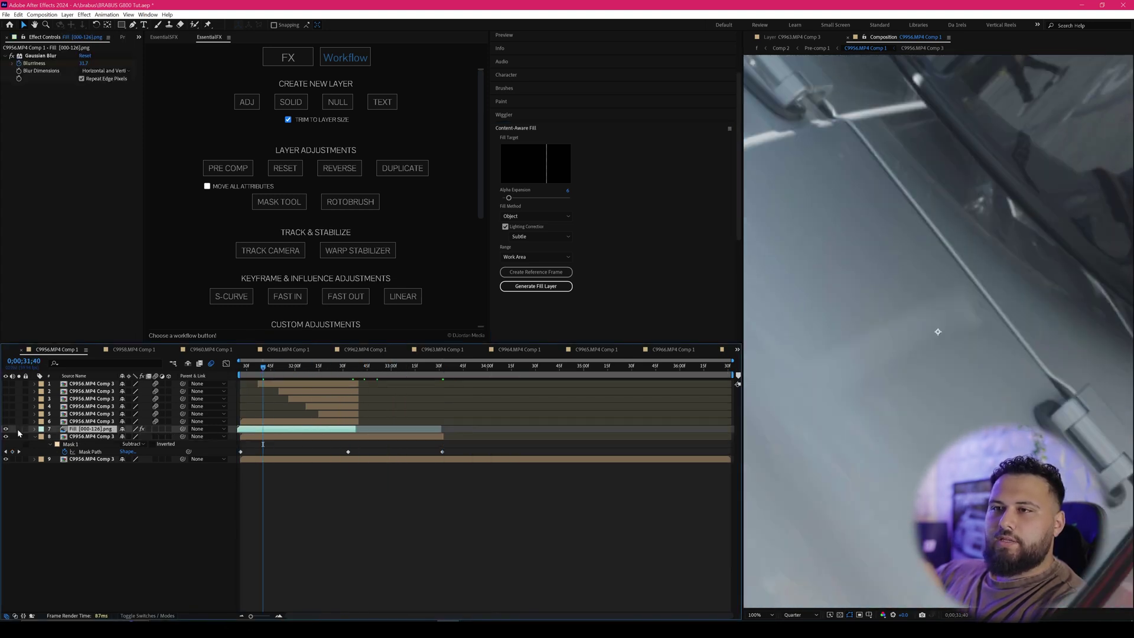
click(18, 429)
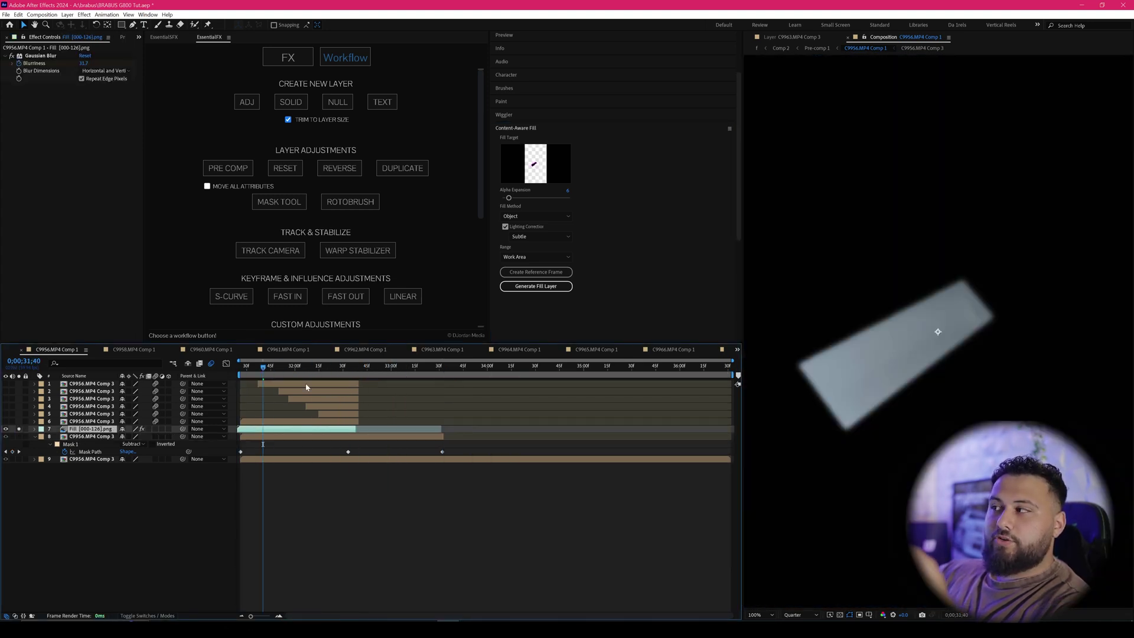
drag(270, 368, 240, 367)
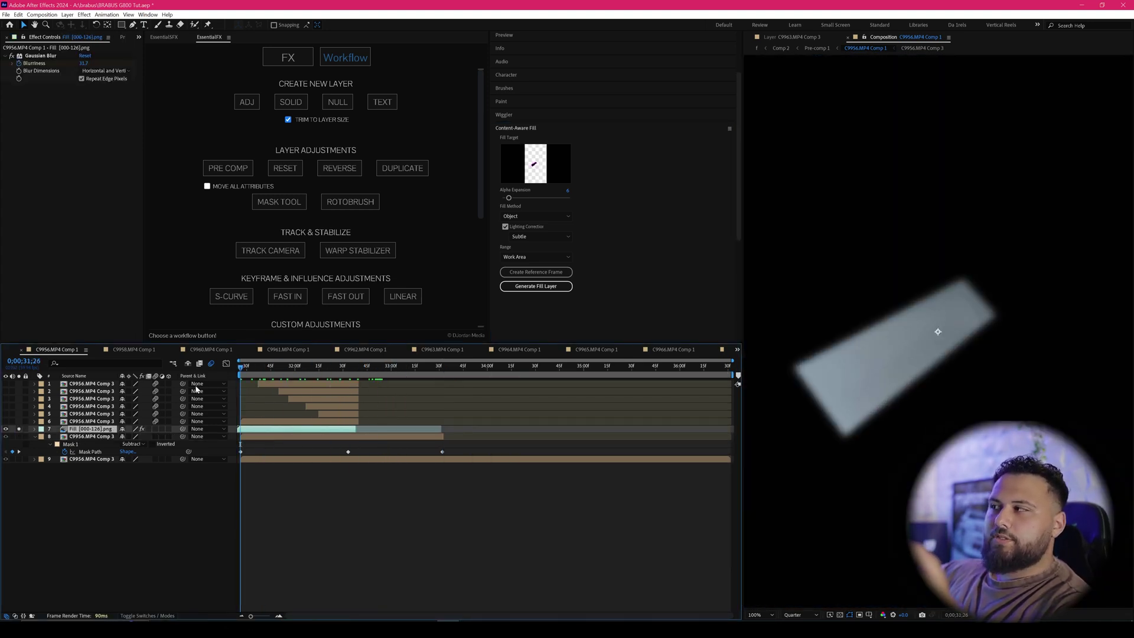
click(19, 430)
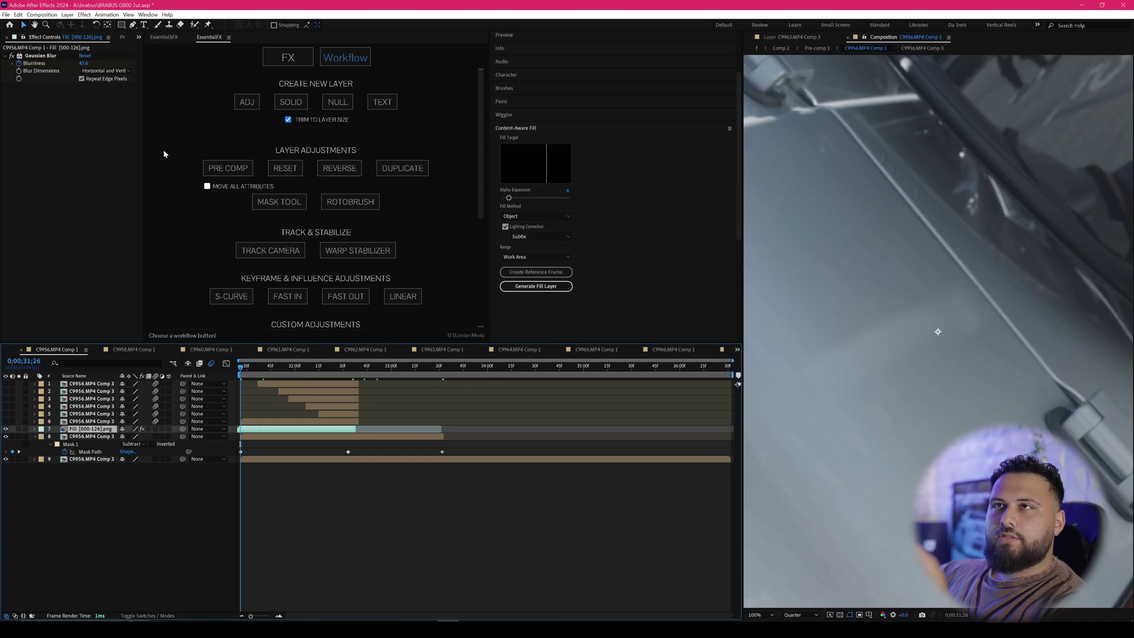
Step: Examine the fill layer's Gaussian Blur and how it blends the patch, up close and with the whole frame fitted
click(35, 56)
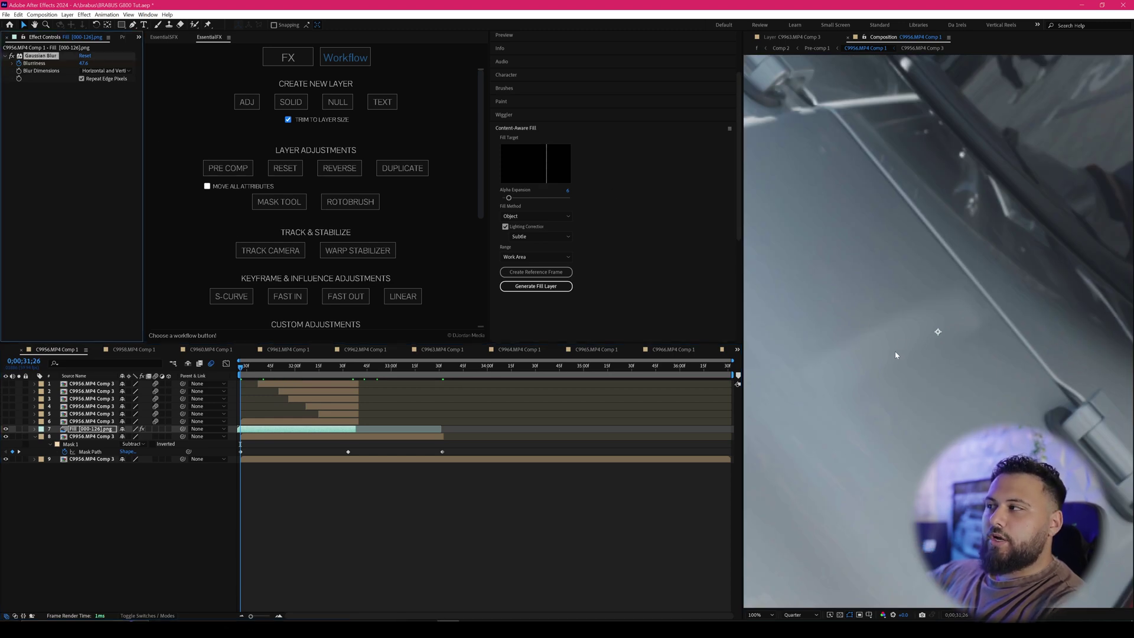
scroll(895, 346, down, 1)
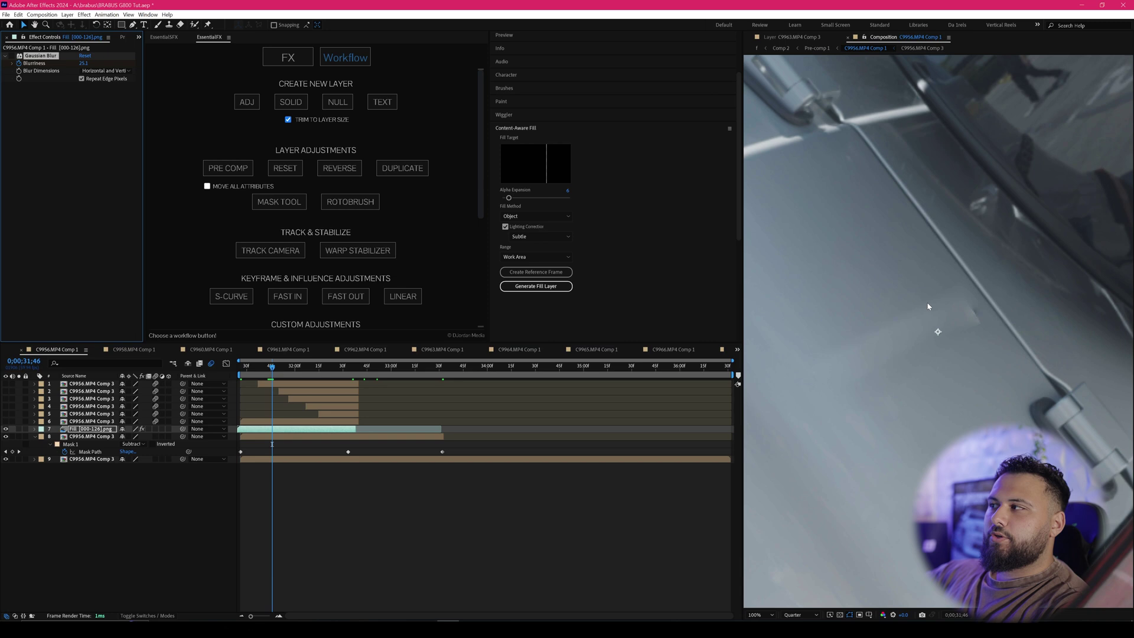
scroll(930, 306, up, 2)
key(space)
drag(1015, 274, 961, 325)
scroll(857, 307, up, 1)
click(760, 615)
click(780, 460)
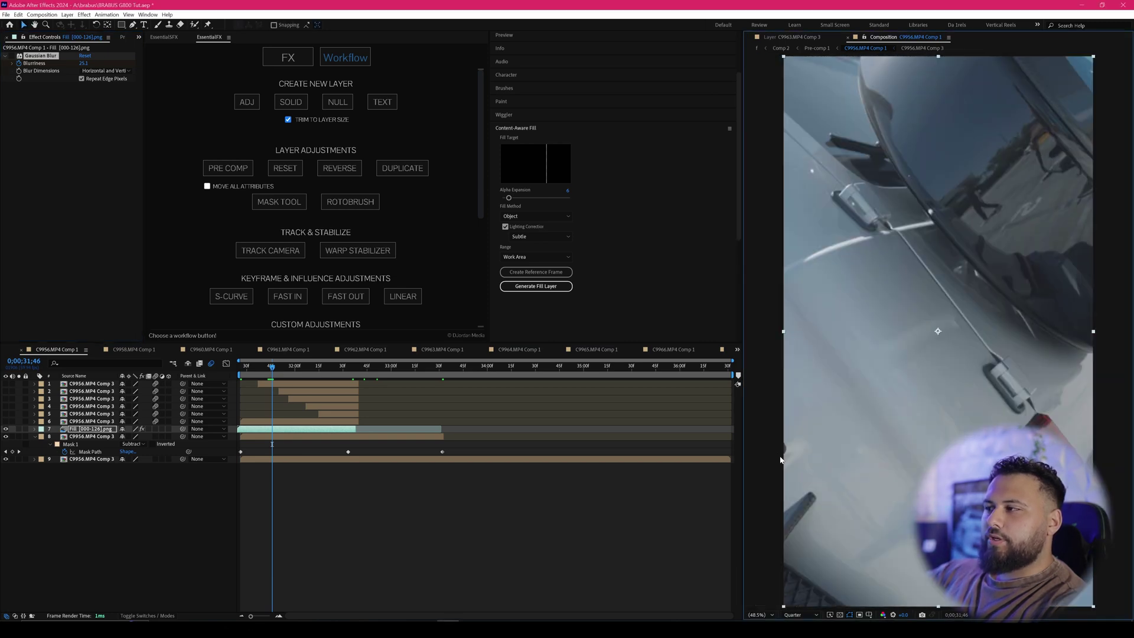
click(11, 59)
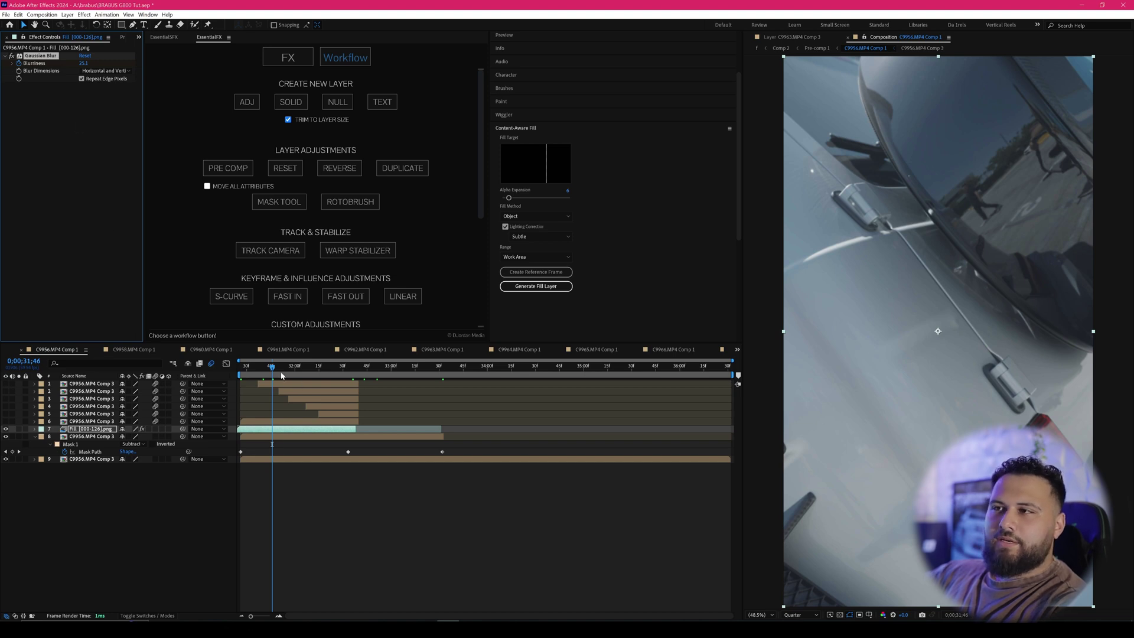
Step: Scrub through the badge reveal with the letter layers visible and layer 1's mask, position and opacity keyframes shown
drag(282, 376, 315, 374)
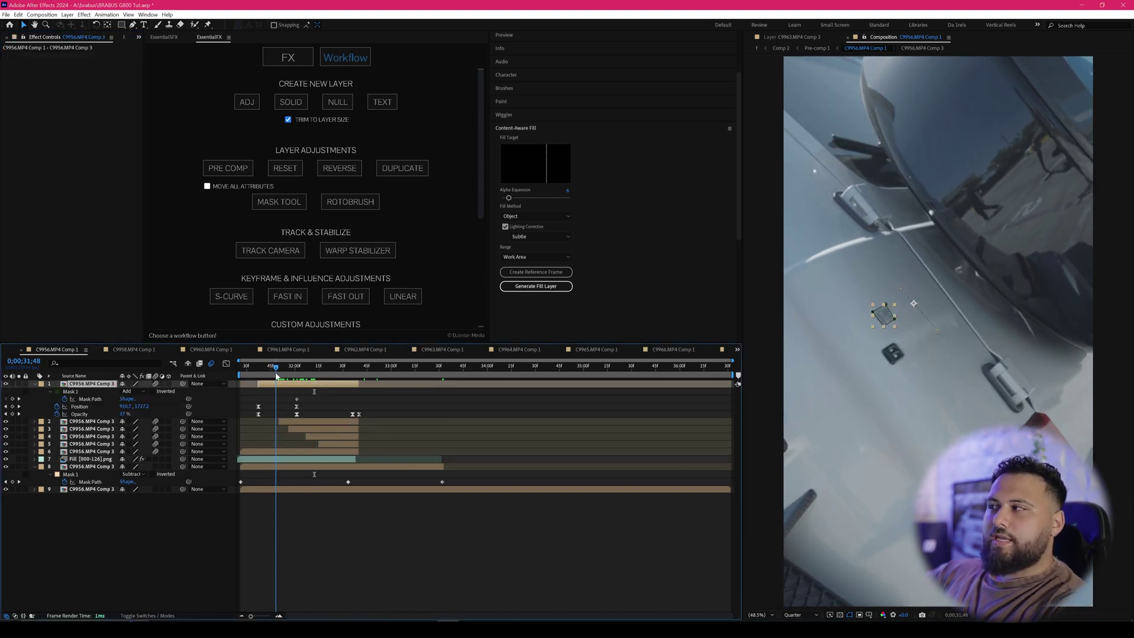
drag(276, 377, 315, 378)
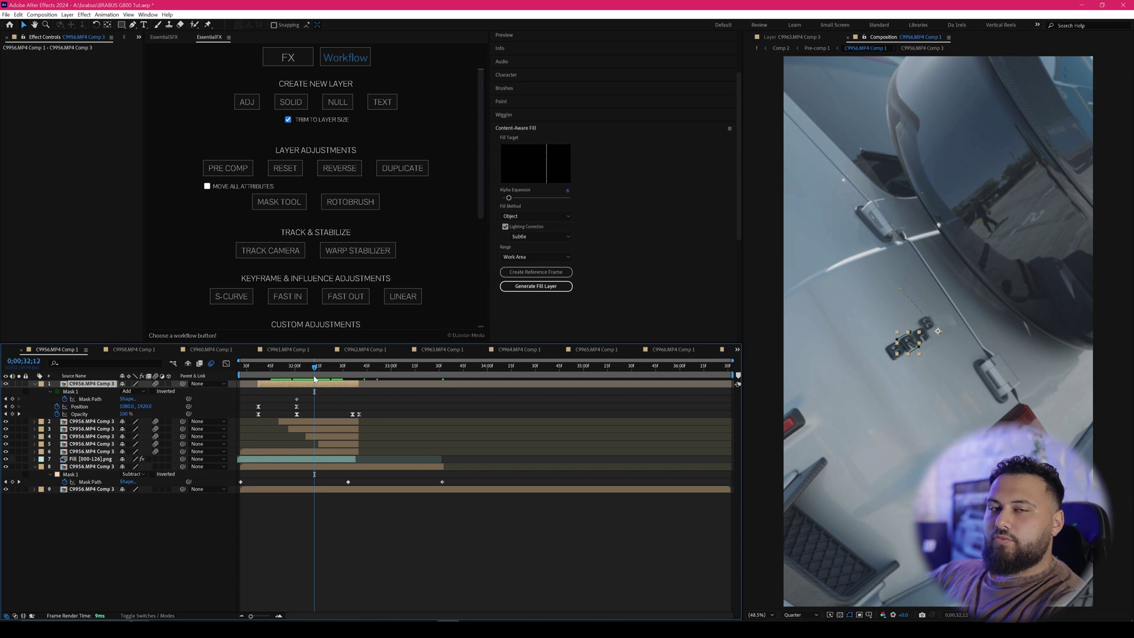
drag(316, 379, 346, 379)
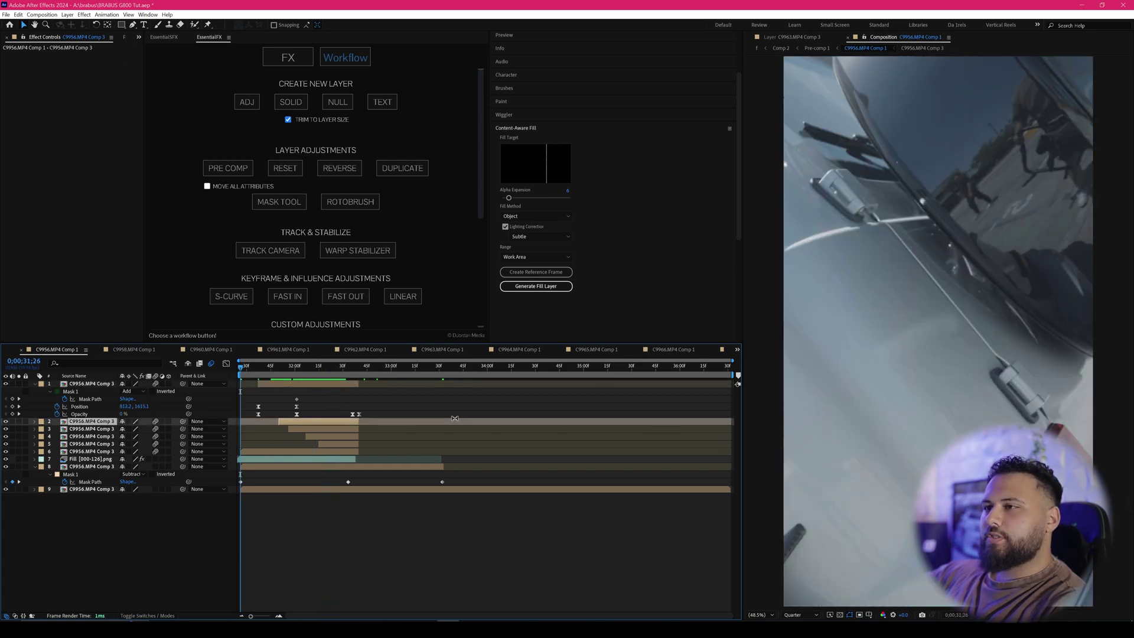
Step: Collapse the revealed keyframes and play back the badge reveal from 0;00;31;26, finishing with a scrub to 0;00;31;39
key(u)
click(440, 400)
key(space)
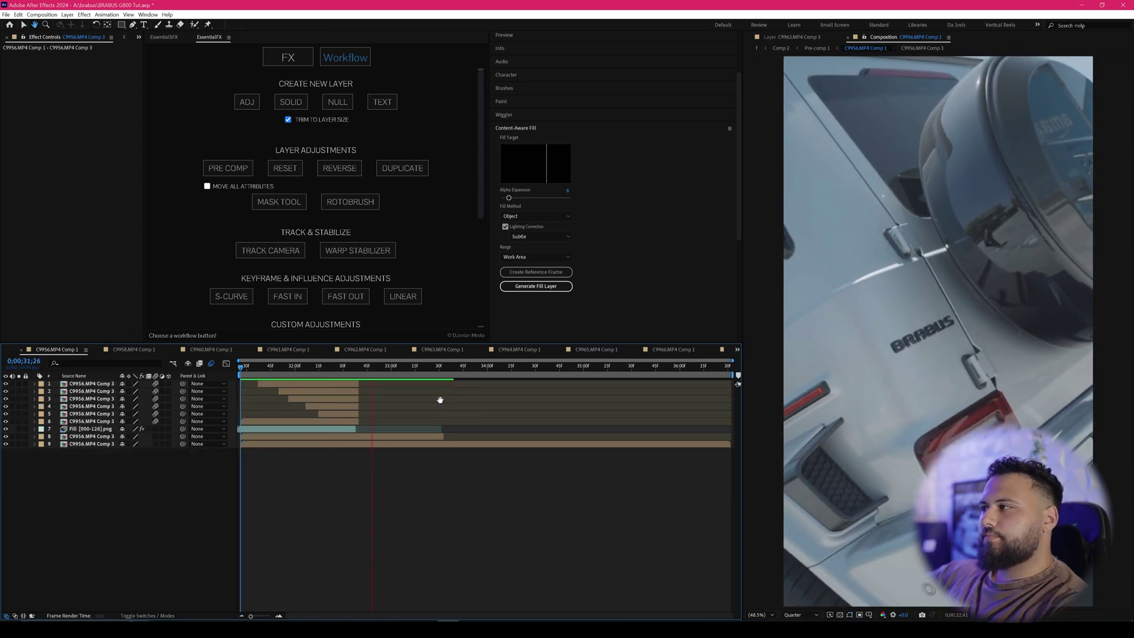
drag(321, 370, 262, 378)
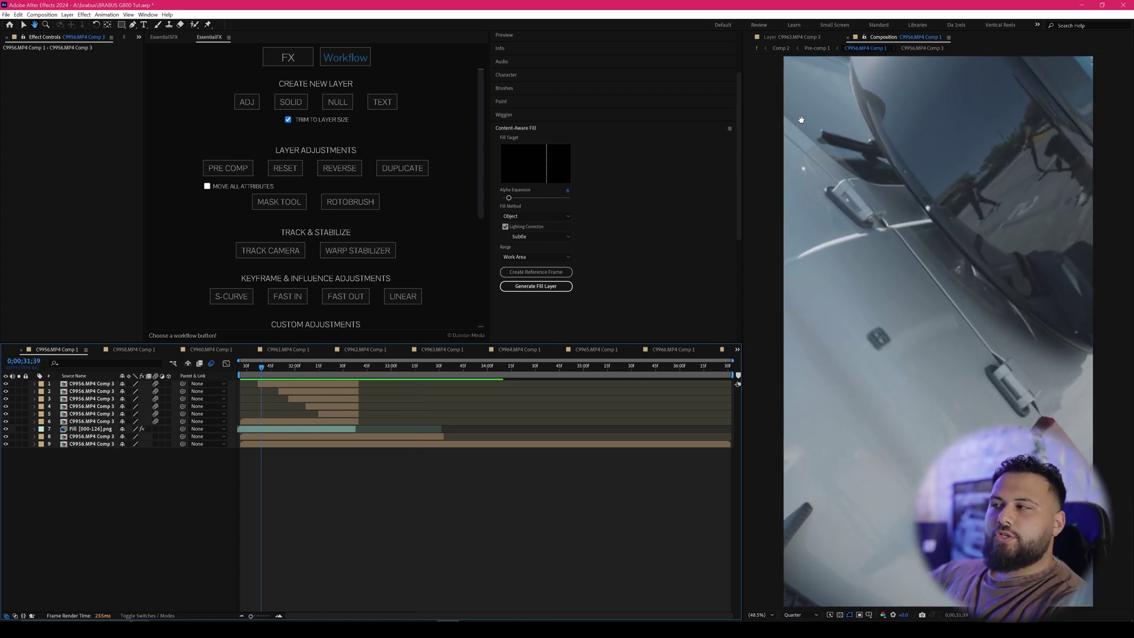
Step: Switch to Pre-comp 1 and play back the BRABUS badge shot in the edit from 0;00;06;05
click(817, 47)
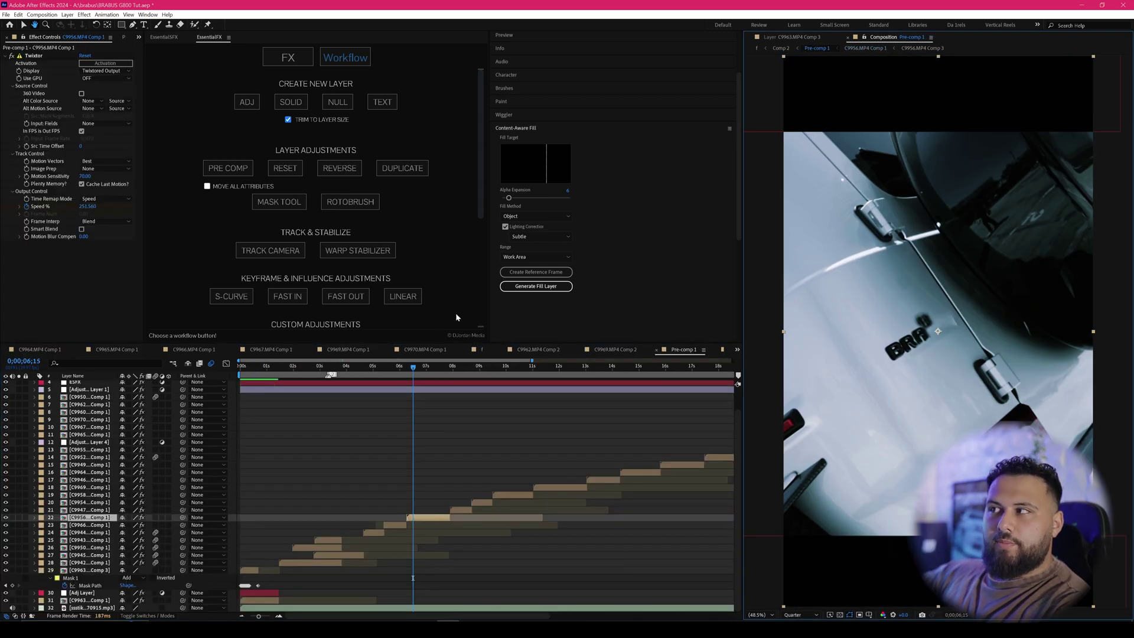
click(407, 377)
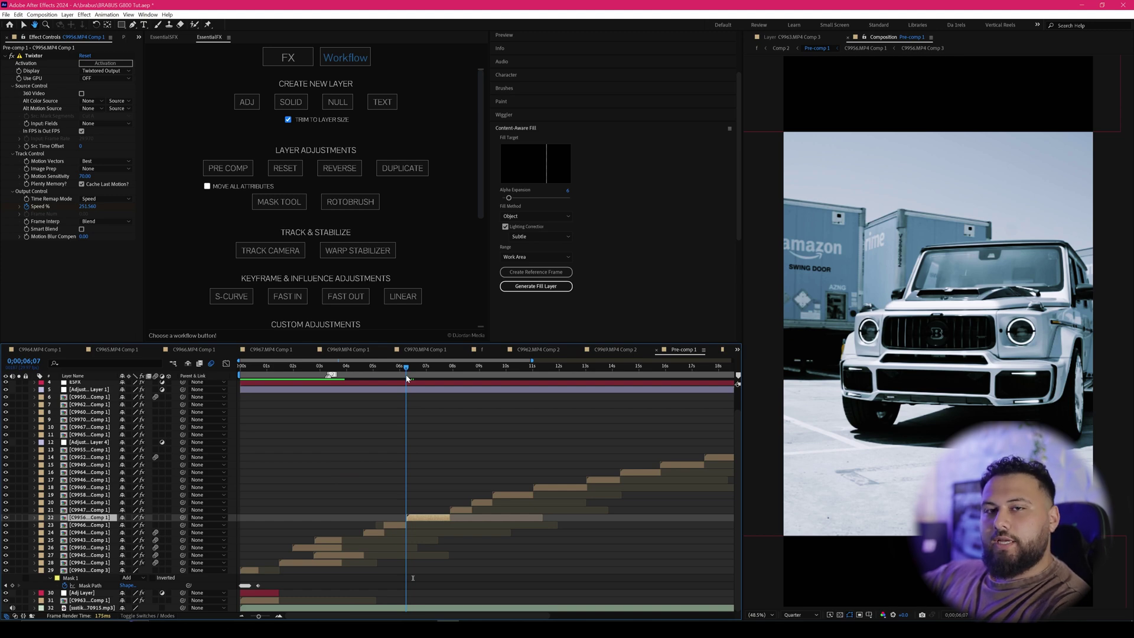
click(407, 379)
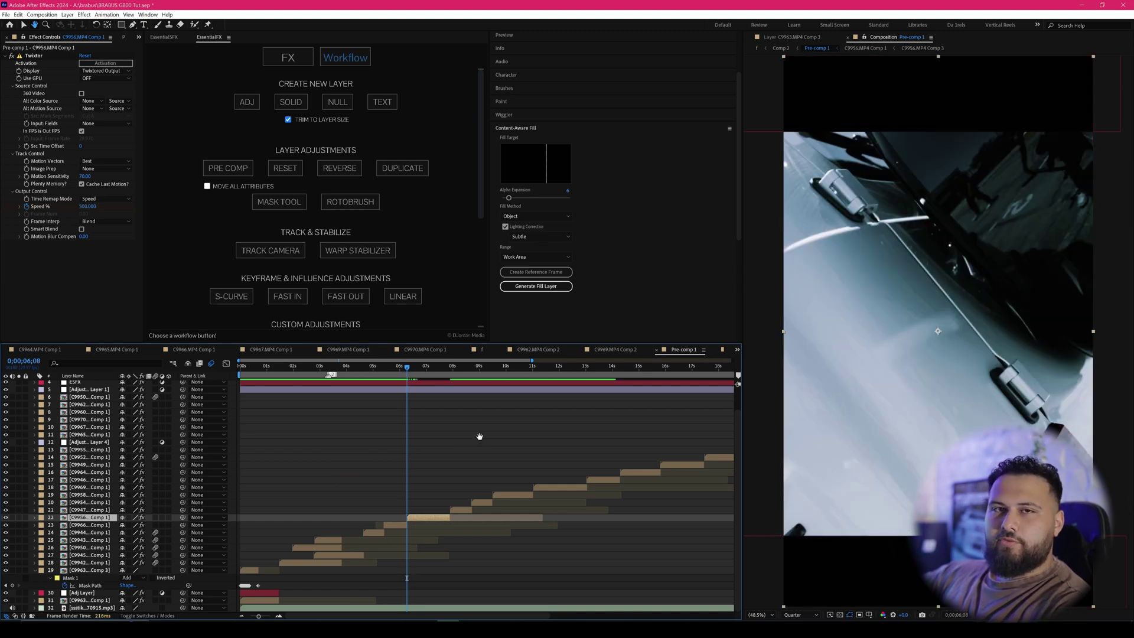
key(space)
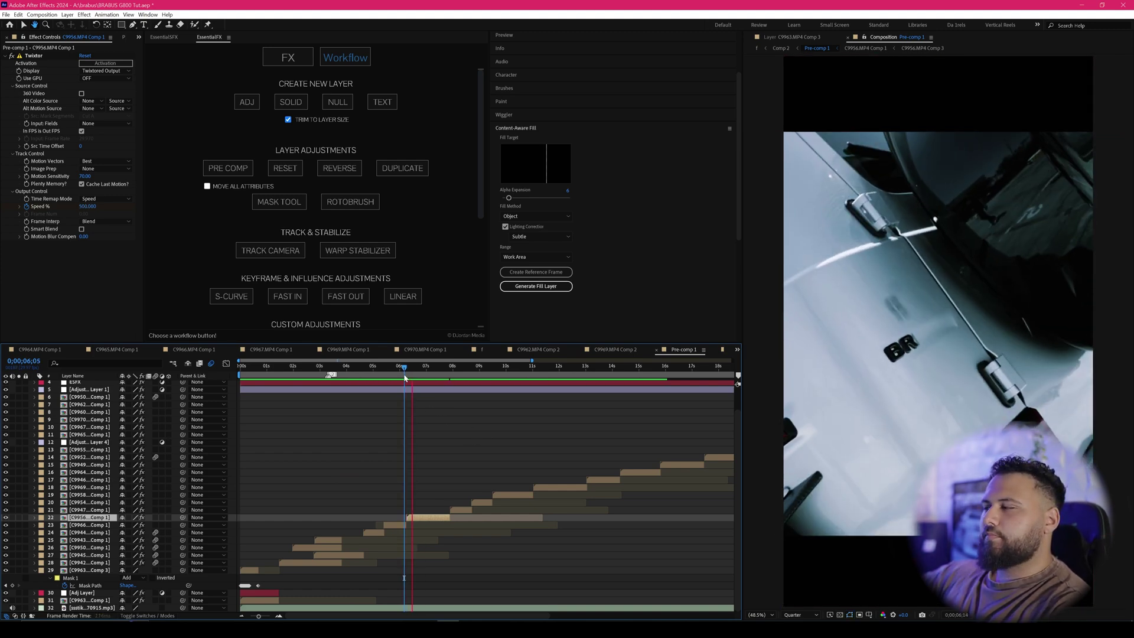
click(405, 376)
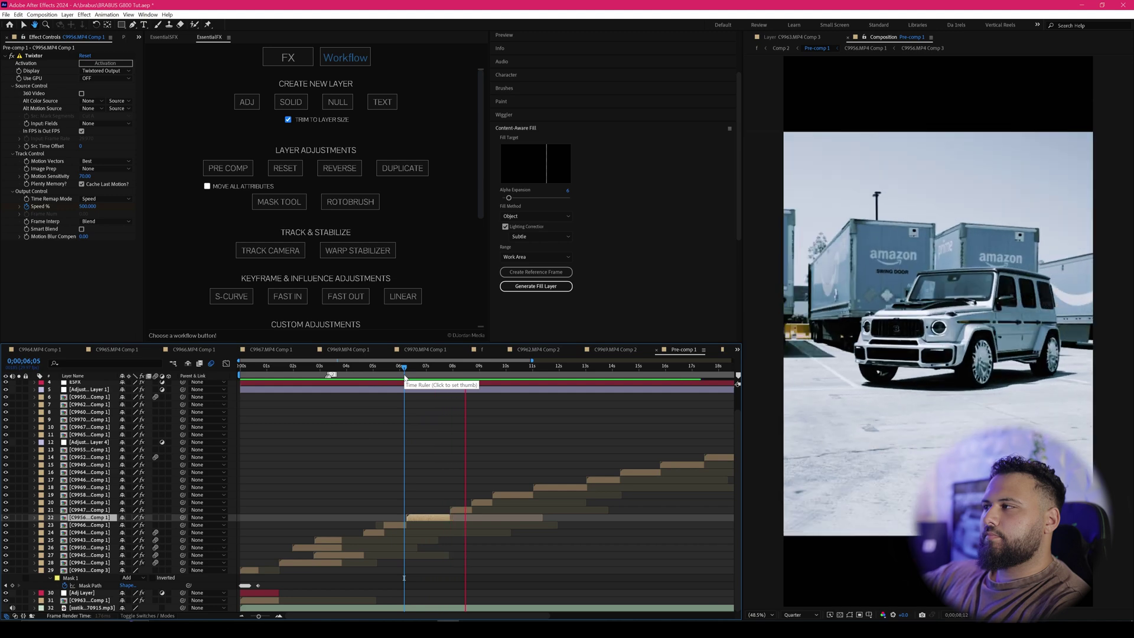
Step: Scrub on to the exhaust shot at 0;00;08;25 and open its C9954.MP4 Comp 1 composition
click(428, 374)
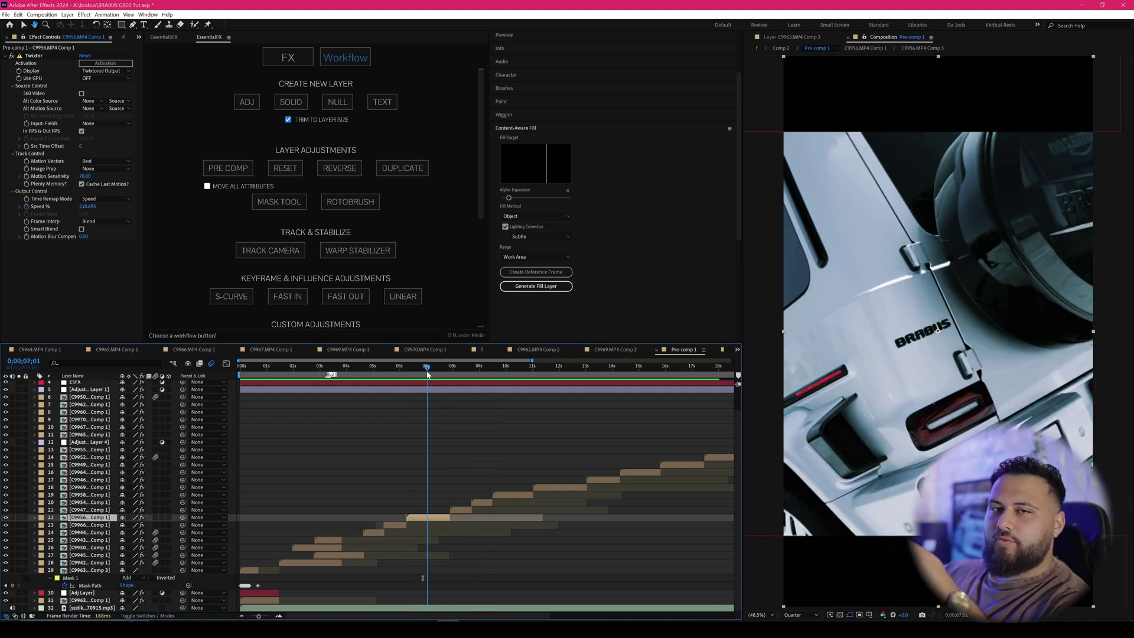
drag(428, 375, 482, 376)
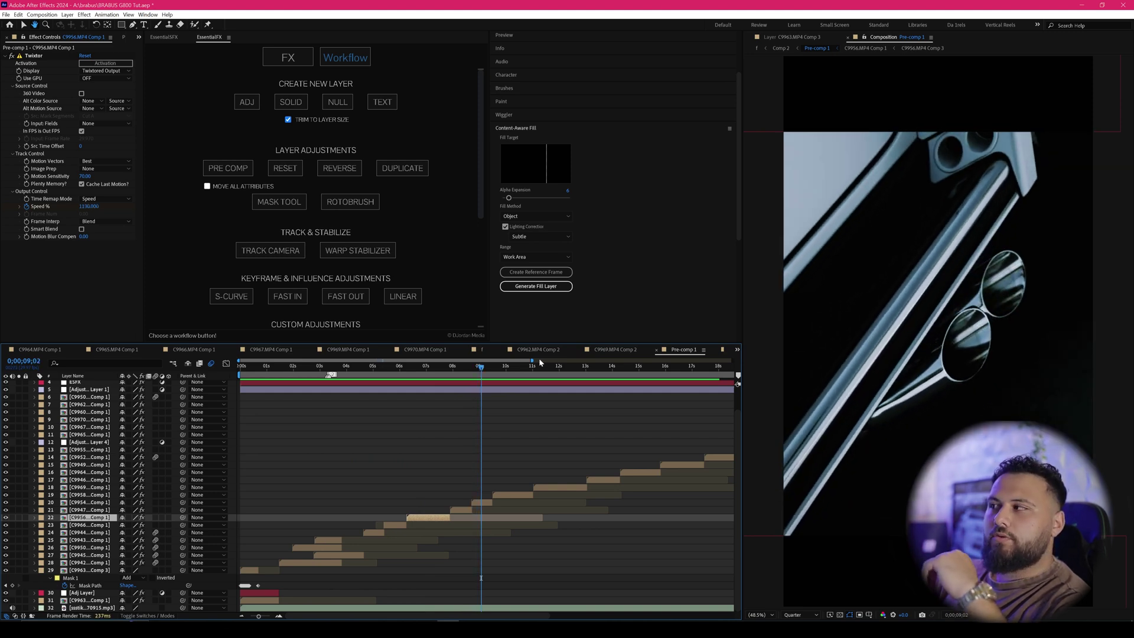
click(475, 375)
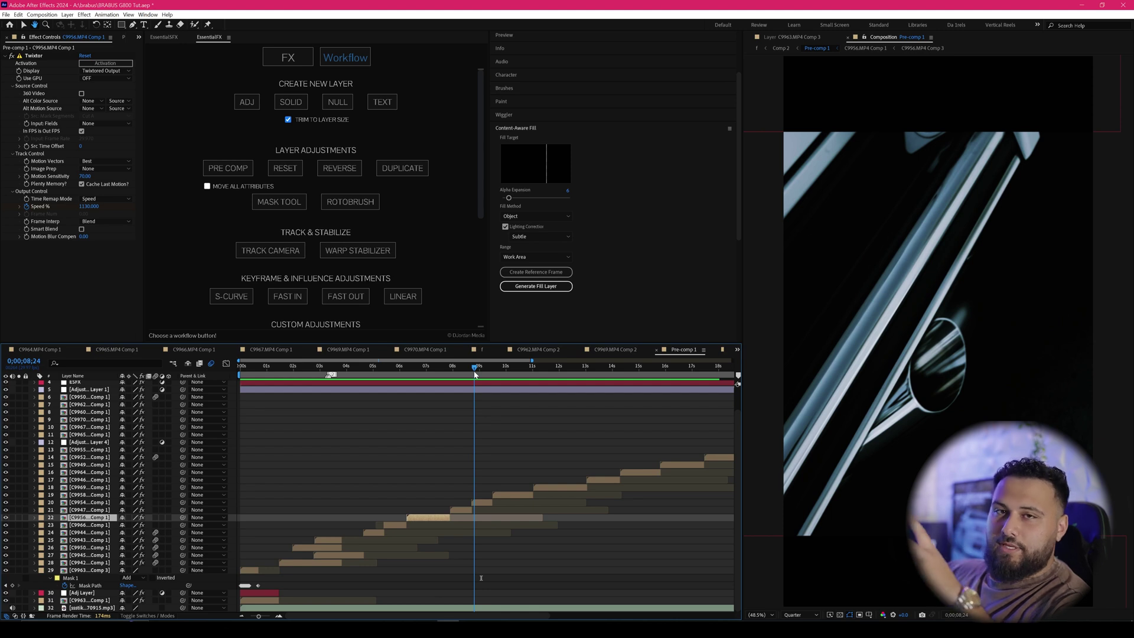
drag(475, 375, 476, 374)
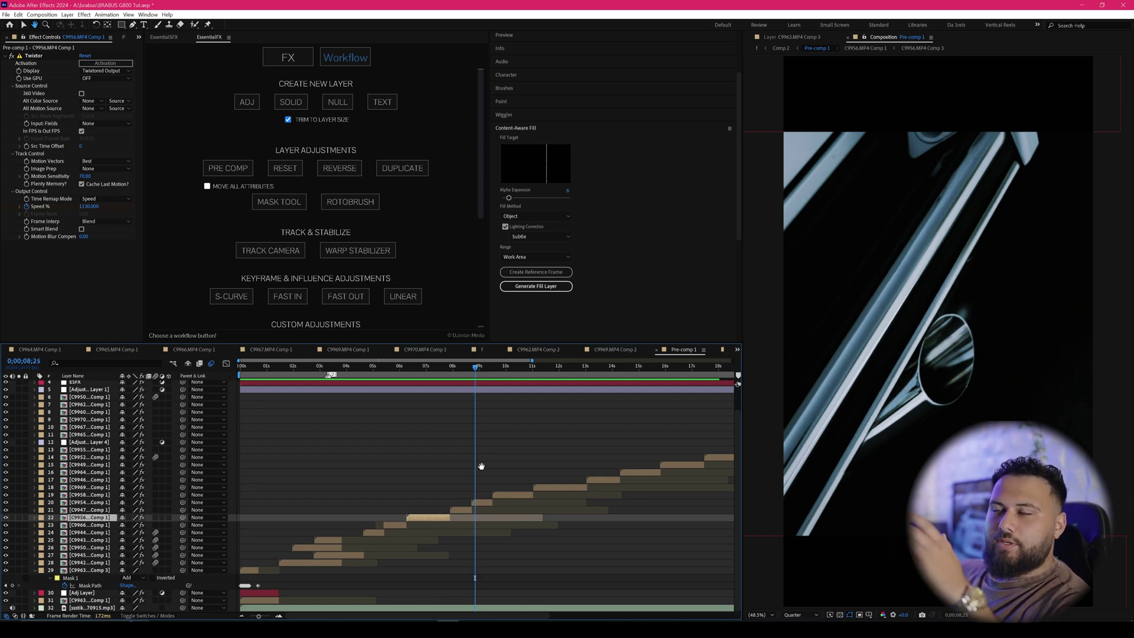
double_click(481, 501)
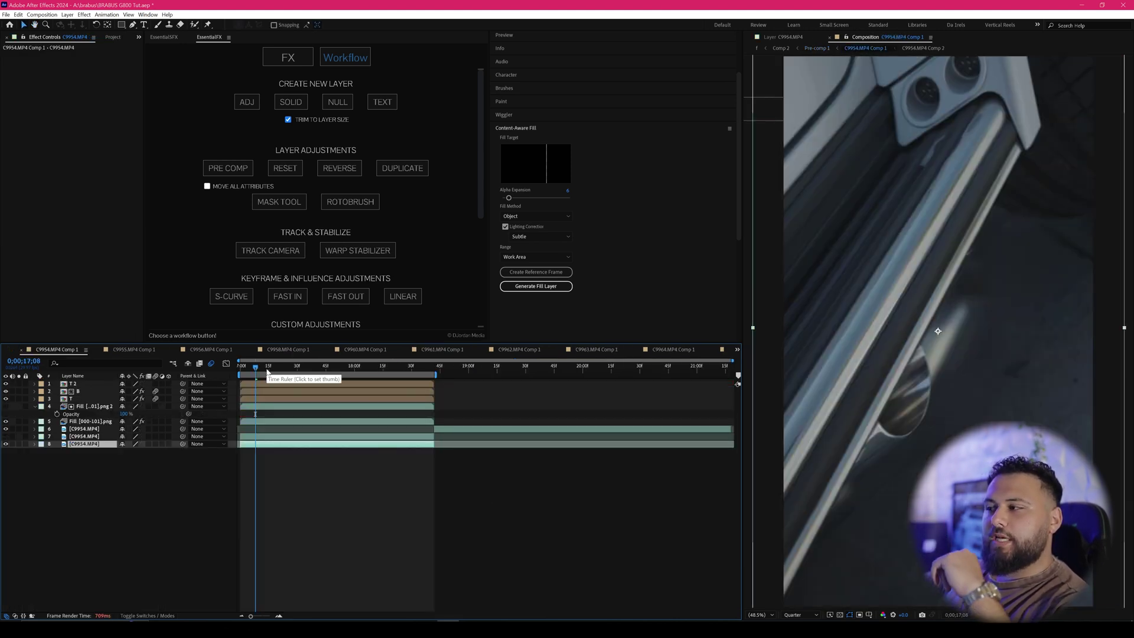
Step: Isolate the T 2, B and T layers and scrub through the exhaust pipes' movement up to 0;00;17;34
drag(268, 371, 300, 371)
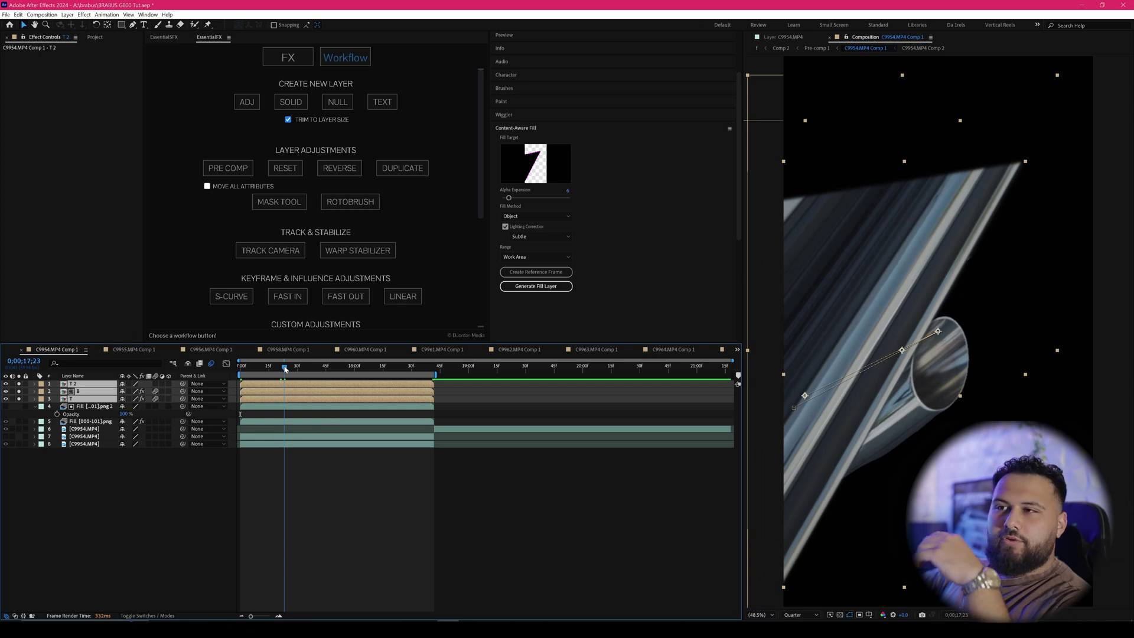
drag(285, 370, 303, 369)
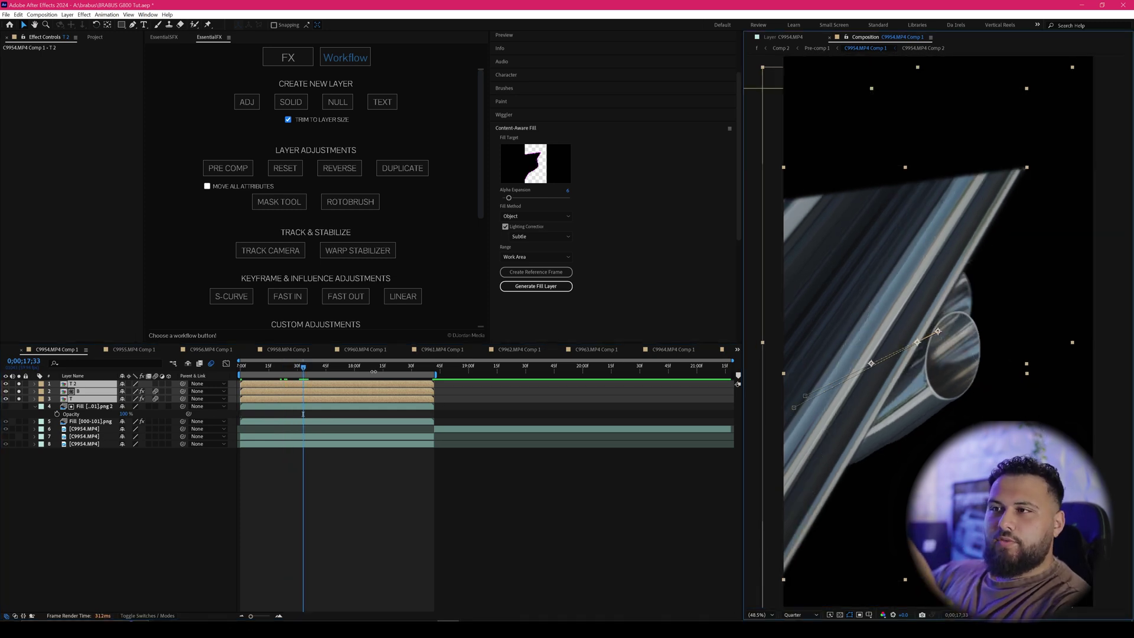
drag(313, 366, 306, 371)
Step: Compare the separate B and T exhaust layers without T 2, and scrub the shot with all visible layers shown again
click(321, 406)
click(321, 391)
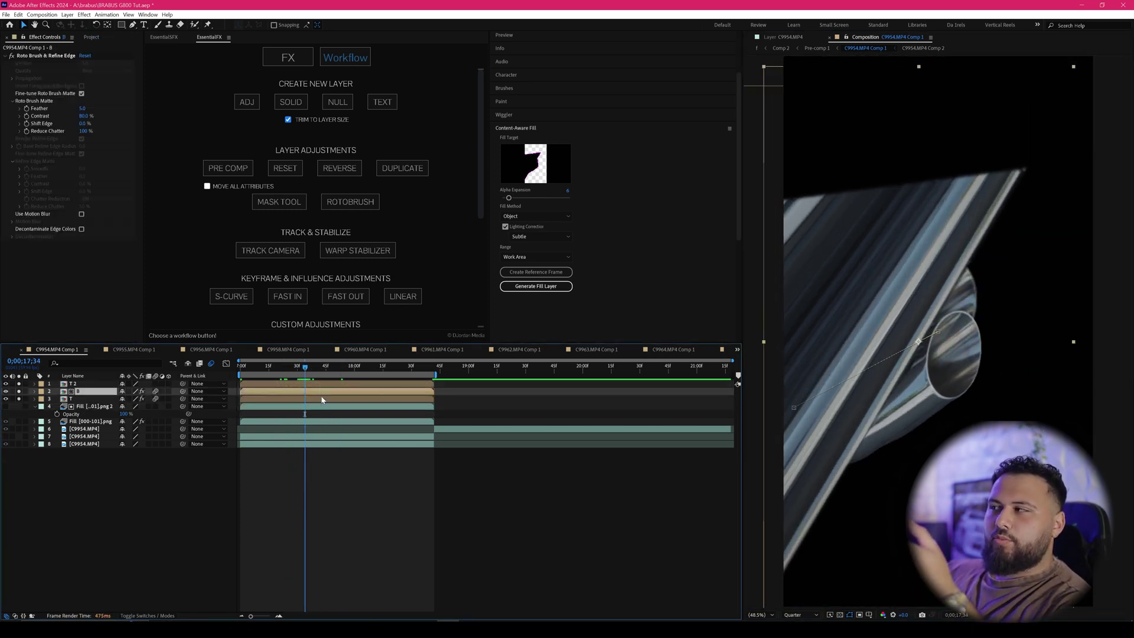
click(321, 400)
click(322, 392)
click(255, 367)
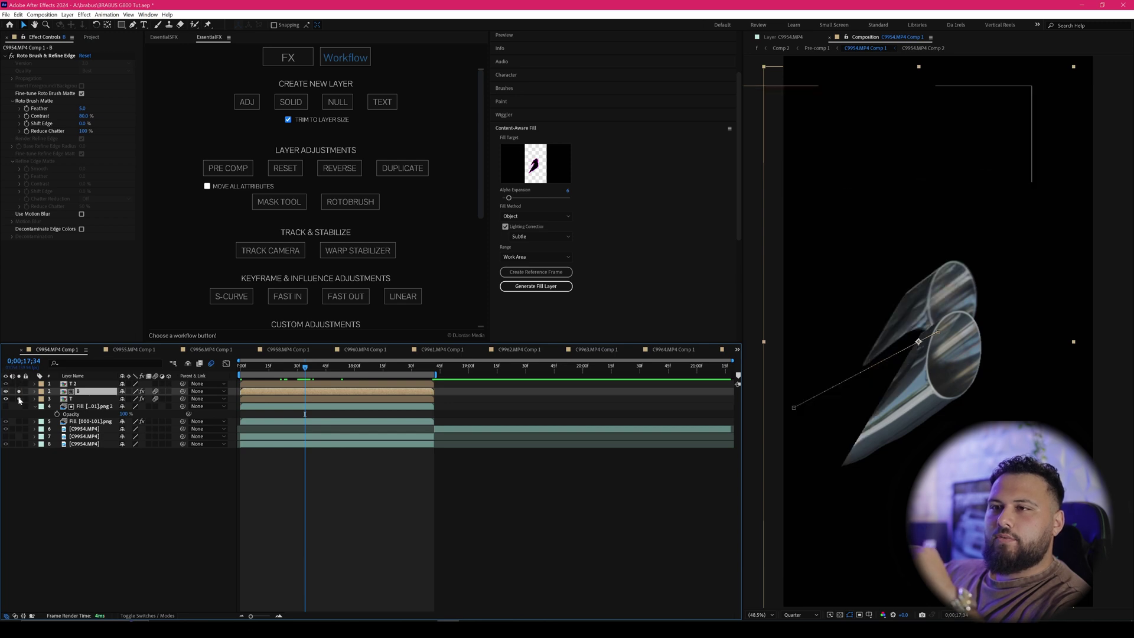
drag(253, 379, 244, 380)
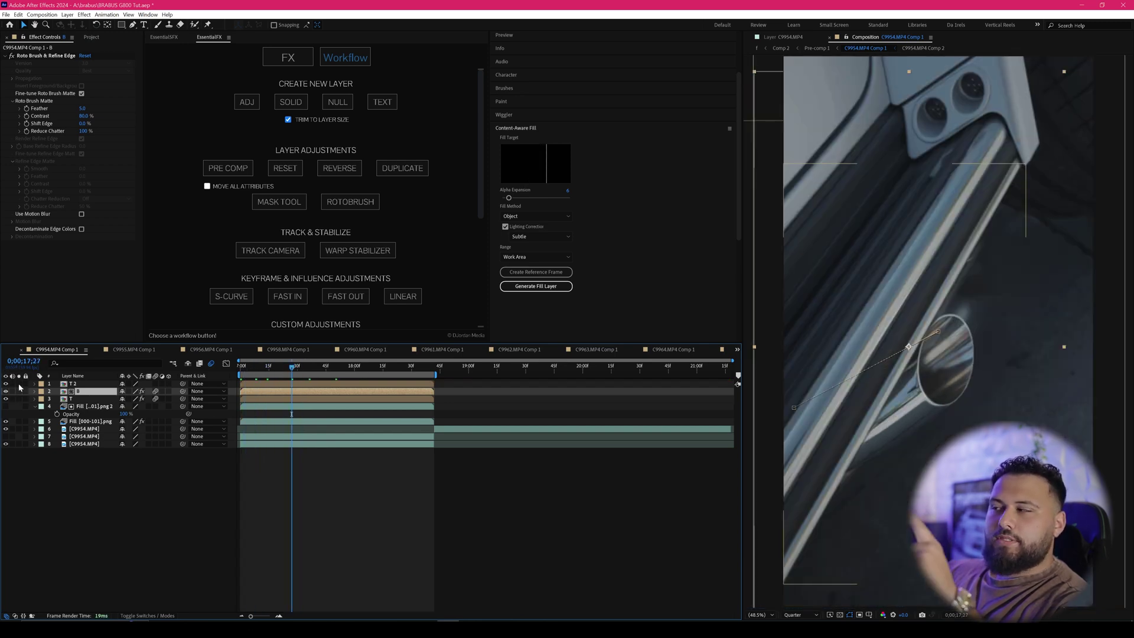
Step: Toggle the isolated view of the T 2 layer and scrub through the opening of the exhaust shot
click(19, 383)
click(19, 383)
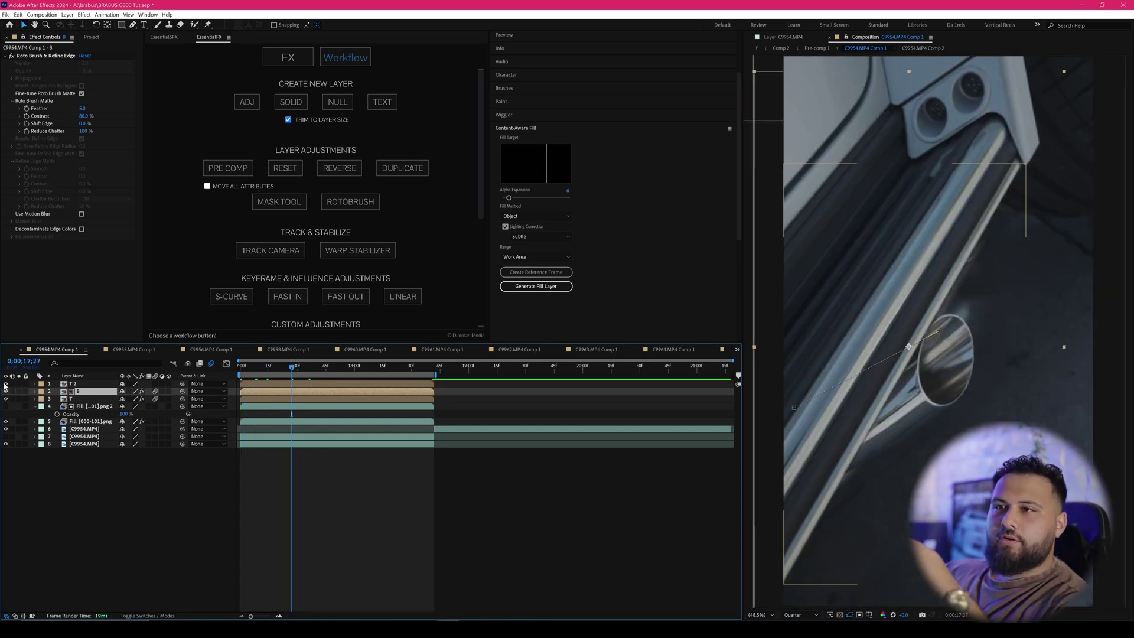
click(274, 368)
drag(274, 374, 332, 370)
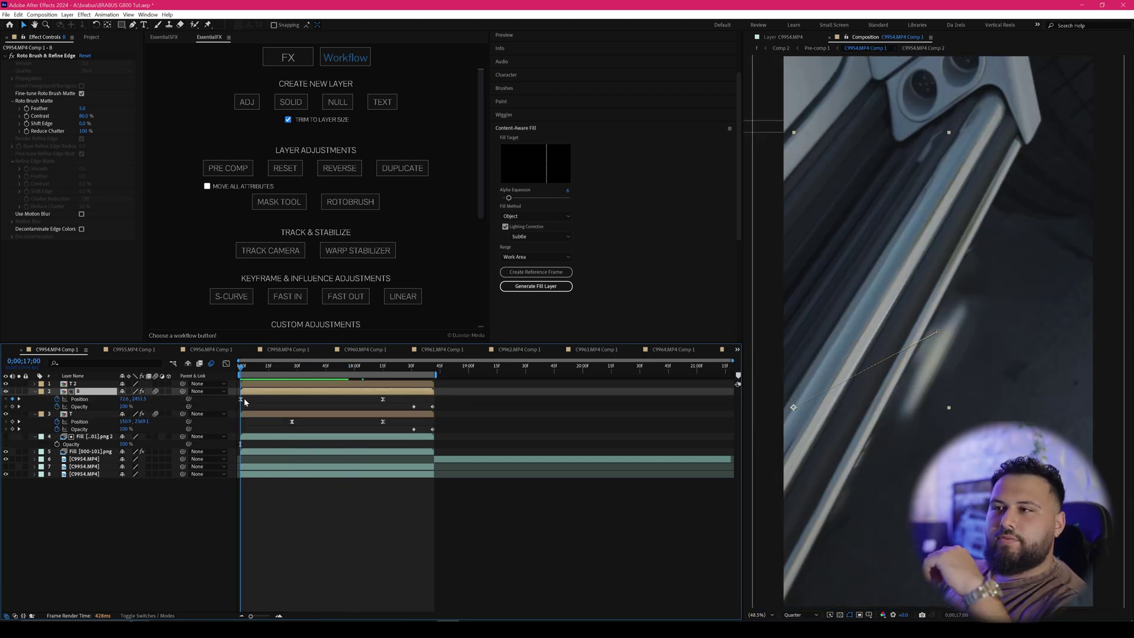
Step: Clear and rekey the B layer's Position at 0;00;18;15, and at 0;00;17;00 move the layer down-left to about 145, 2266
drag(284, 371, 383, 372)
click(57, 399)
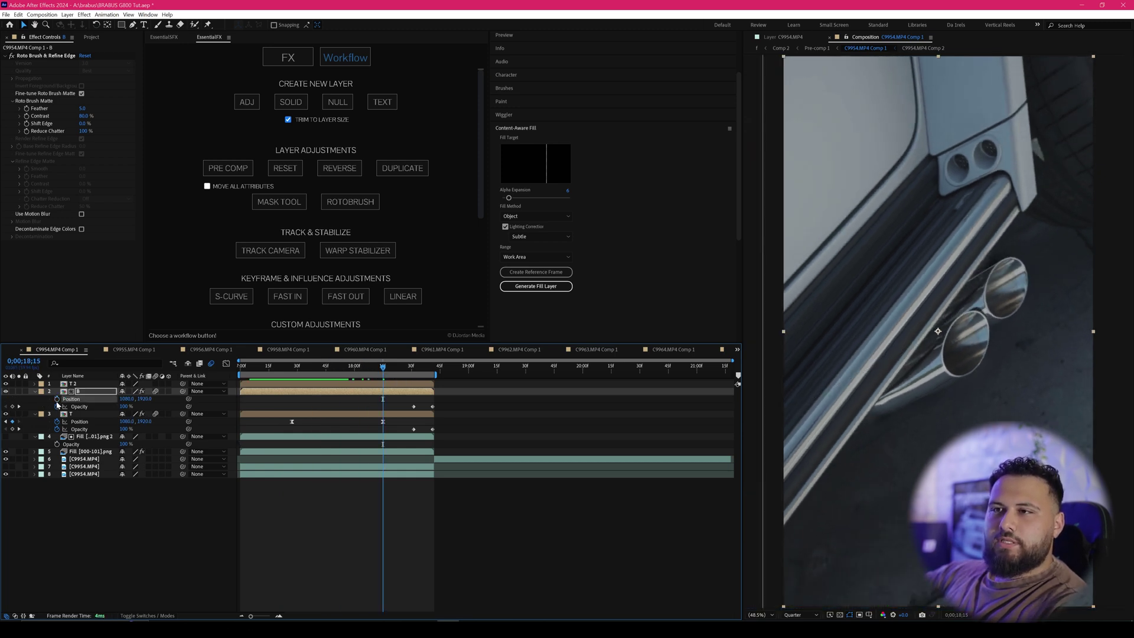
click(57, 400)
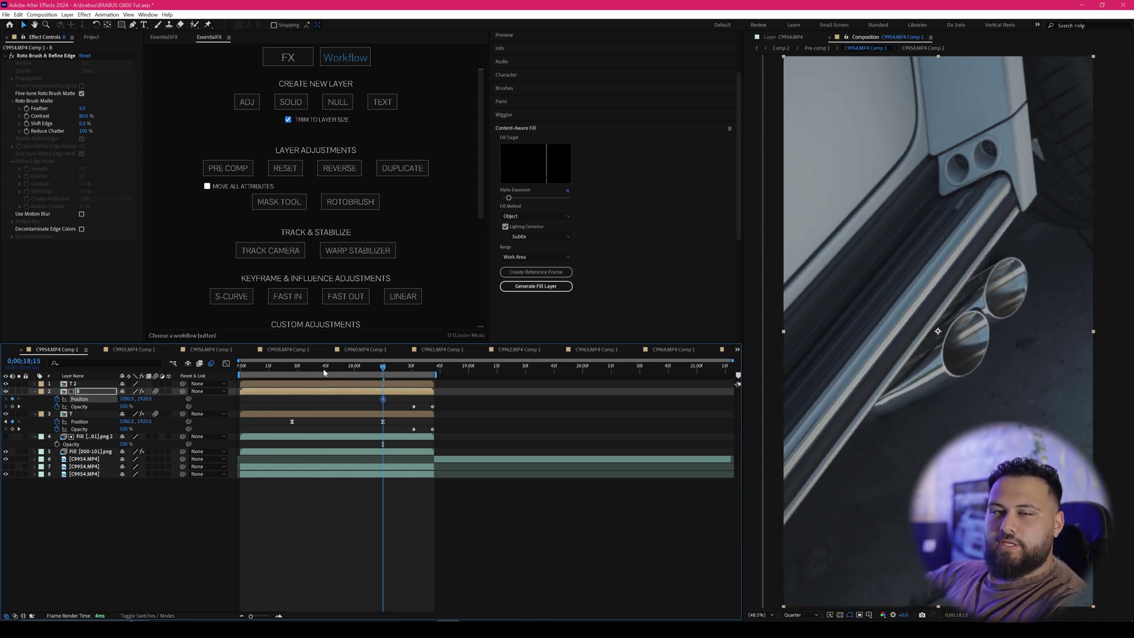
drag(323, 372, 239, 373)
drag(955, 371, 821, 420)
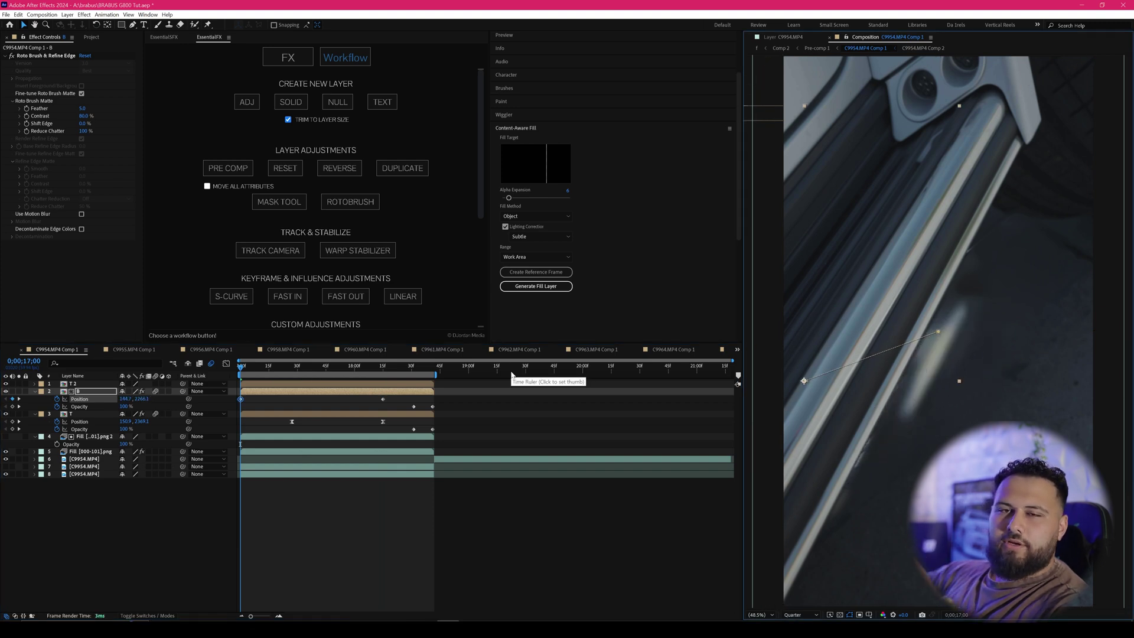
Step: Apply S-curve easing to both of the B layer's Position keyframes and play back the exhaust movement
drag(392, 403, 217, 399)
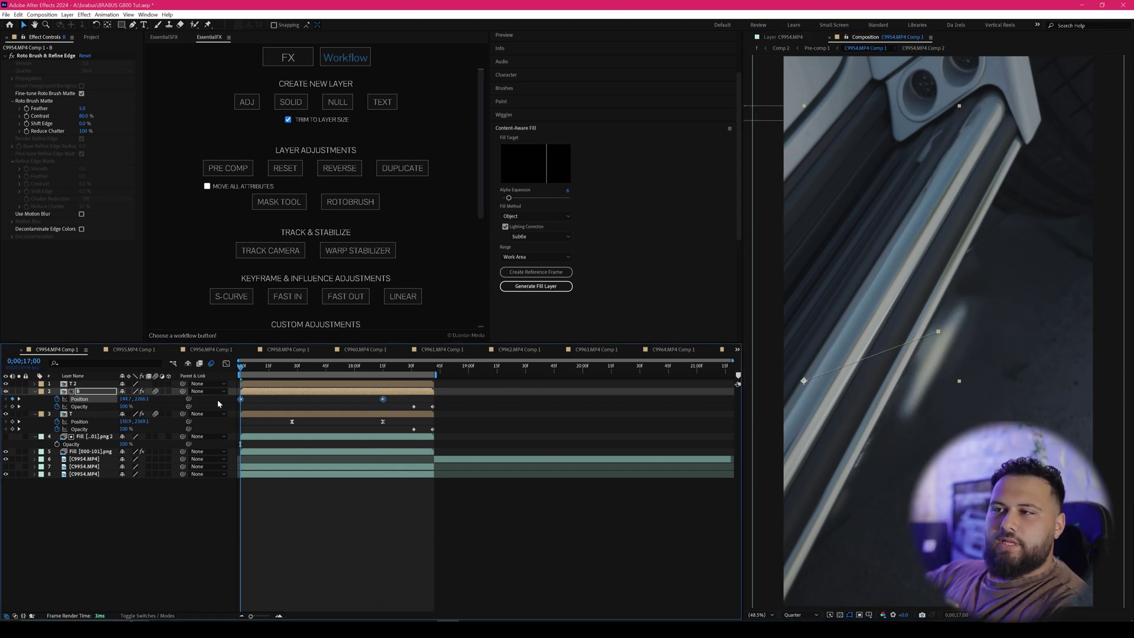
click(292, 304)
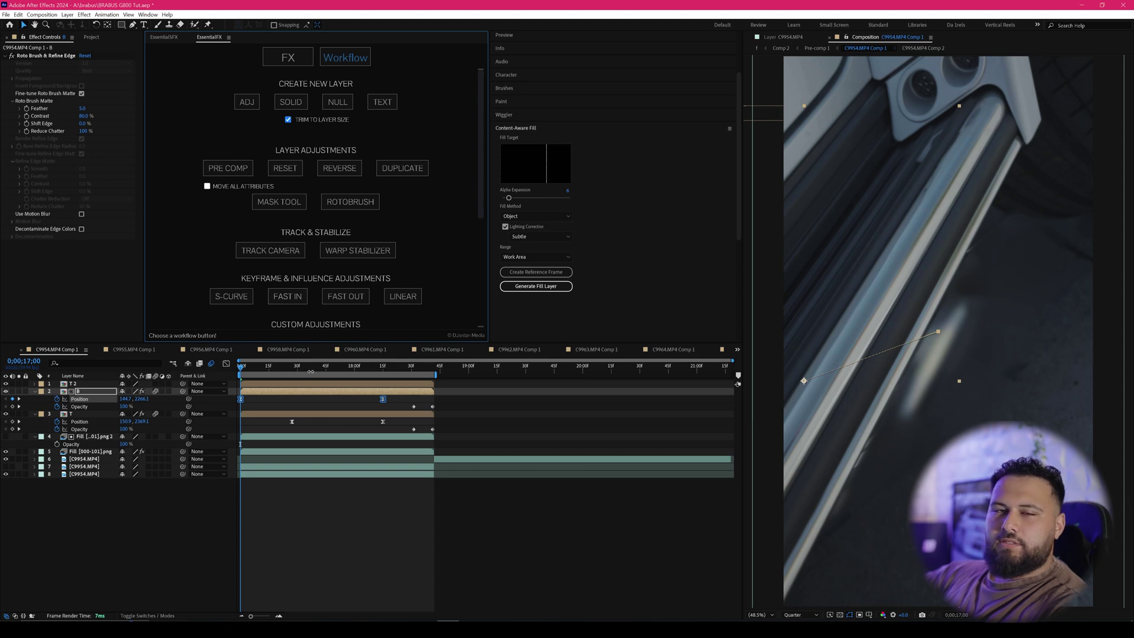
key(space)
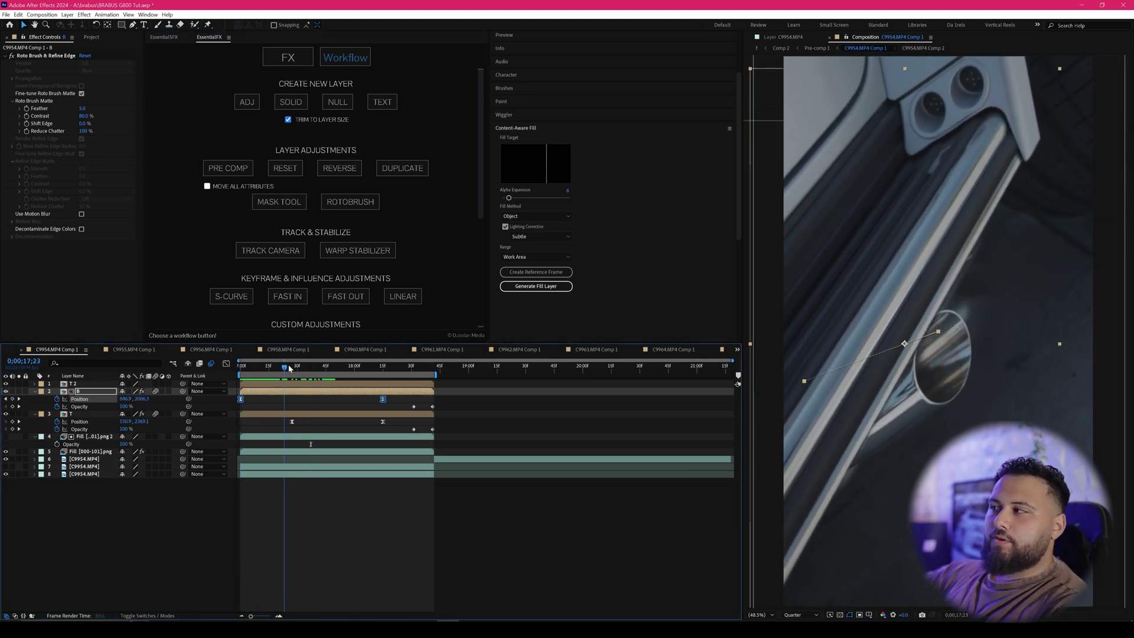
click(319, 397)
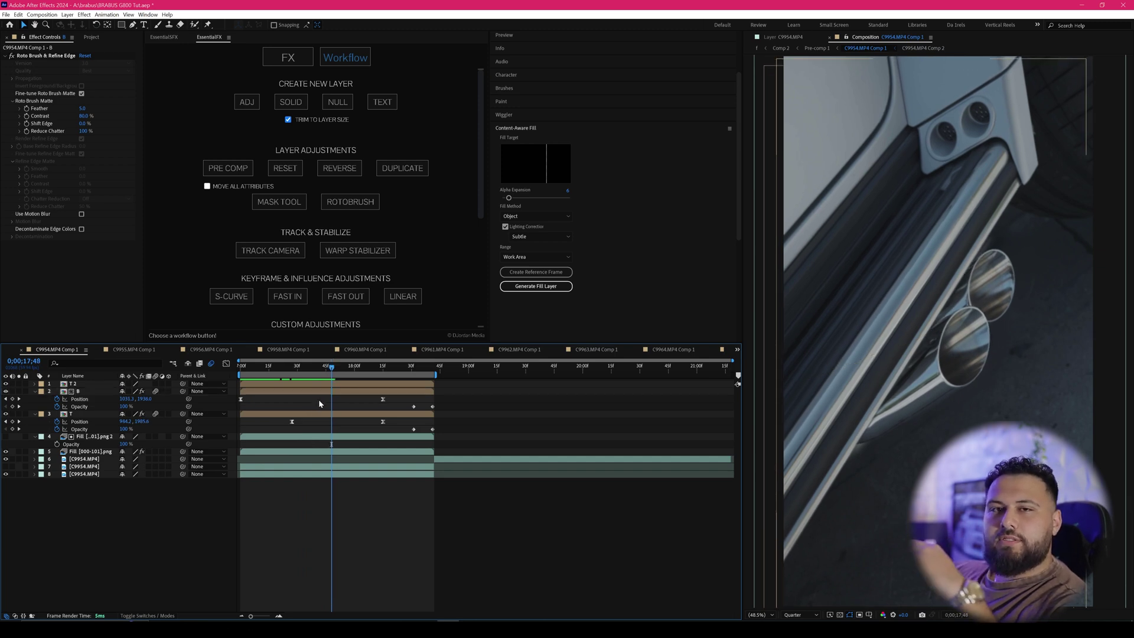
Step: View the B and T exhaust layers in isolation one after the other, restoring all layers after each
click(315, 416)
click(95, 391)
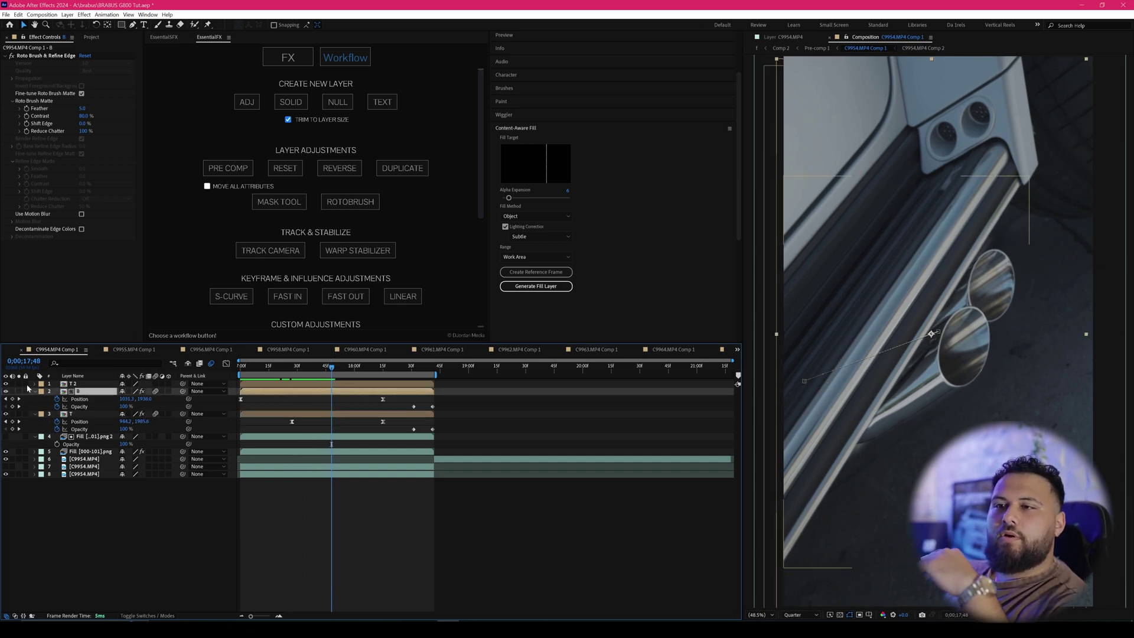
click(19, 391)
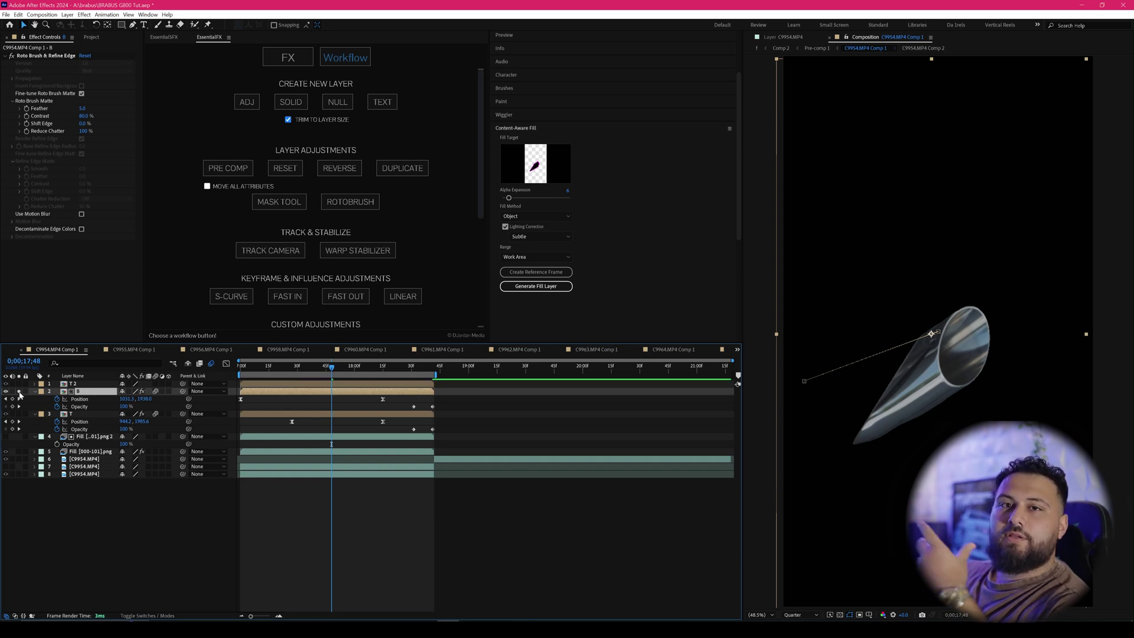
click(19, 392)
click(20, 415)
click(19, 414)
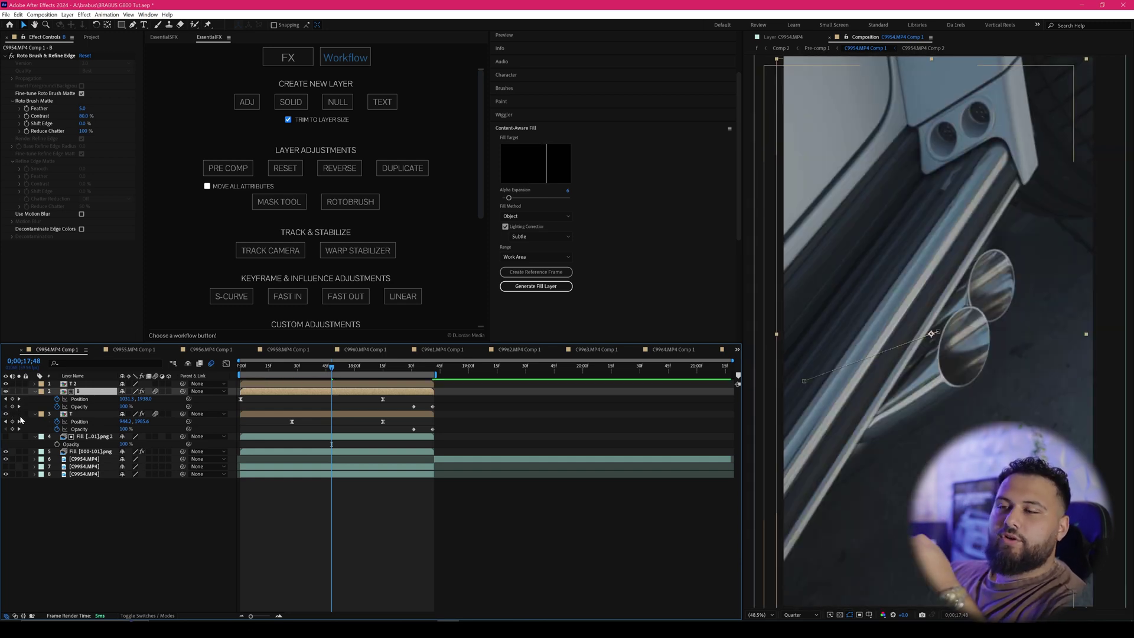
Step: Examine the T layer's Position animation by scrubbing between 0;00;17;27 and 0;00;17;48, and return to 0;00;17;00
drag(73, 392, 80, 431)
drag(267, 369, 359, 373)
drag(79, 392, 122, 423)
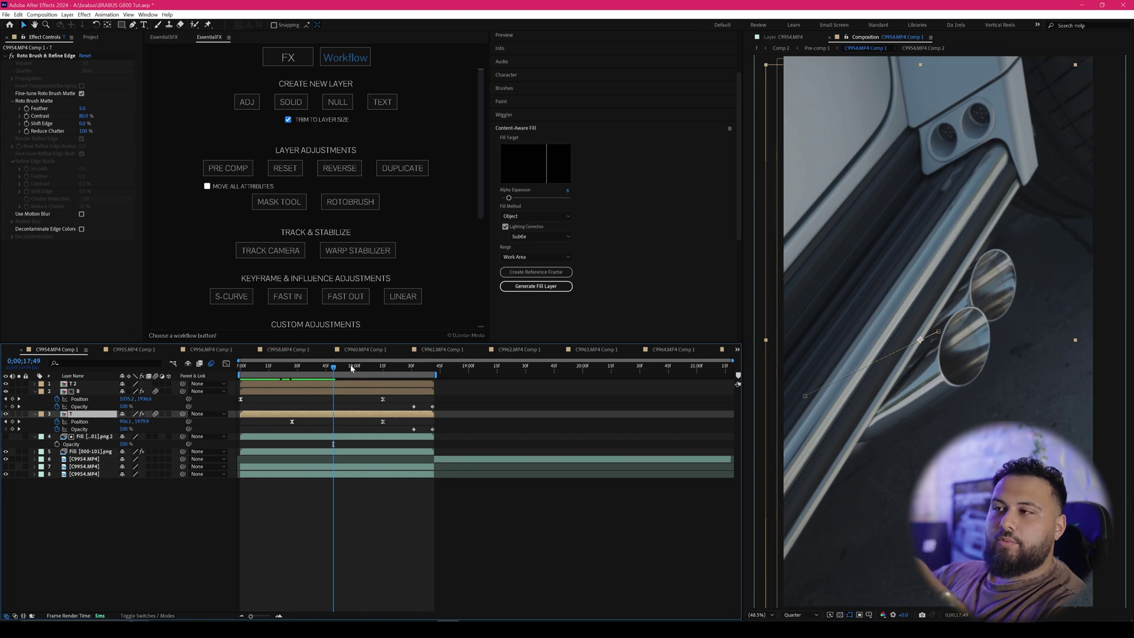
drag(340, 368, 292, 381)
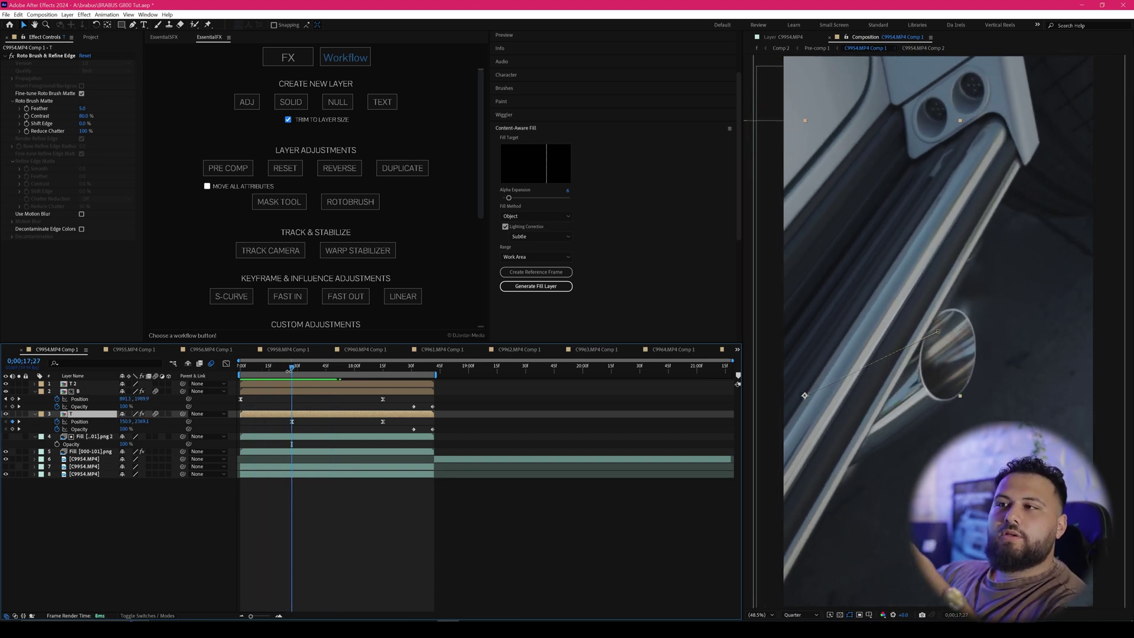
drag(291, 370, 333, 369)
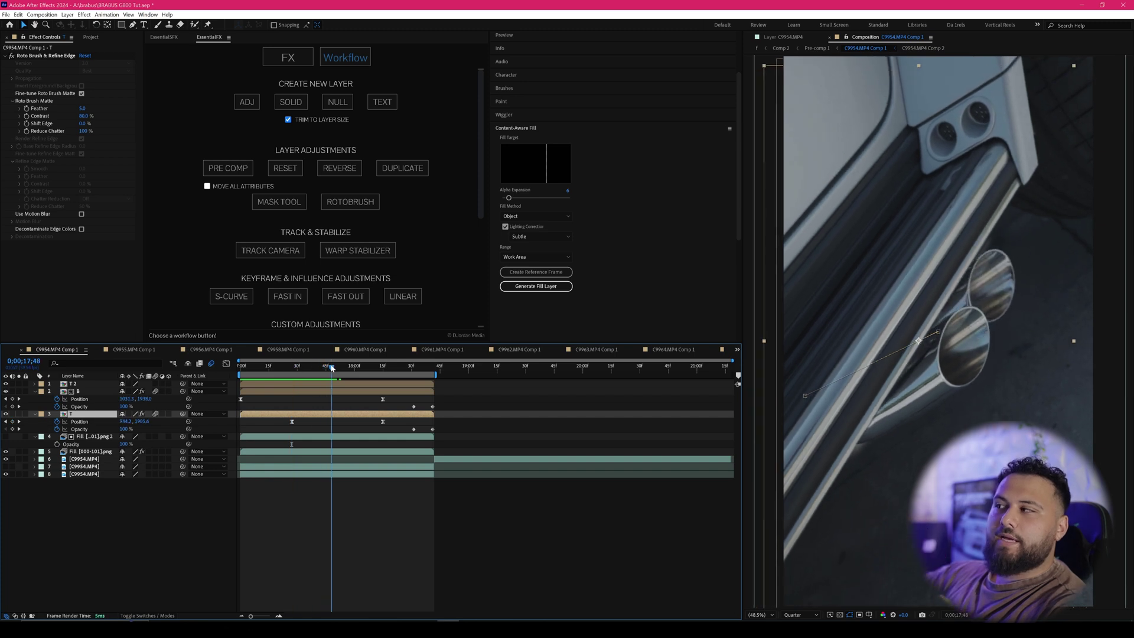
click(18, 414)
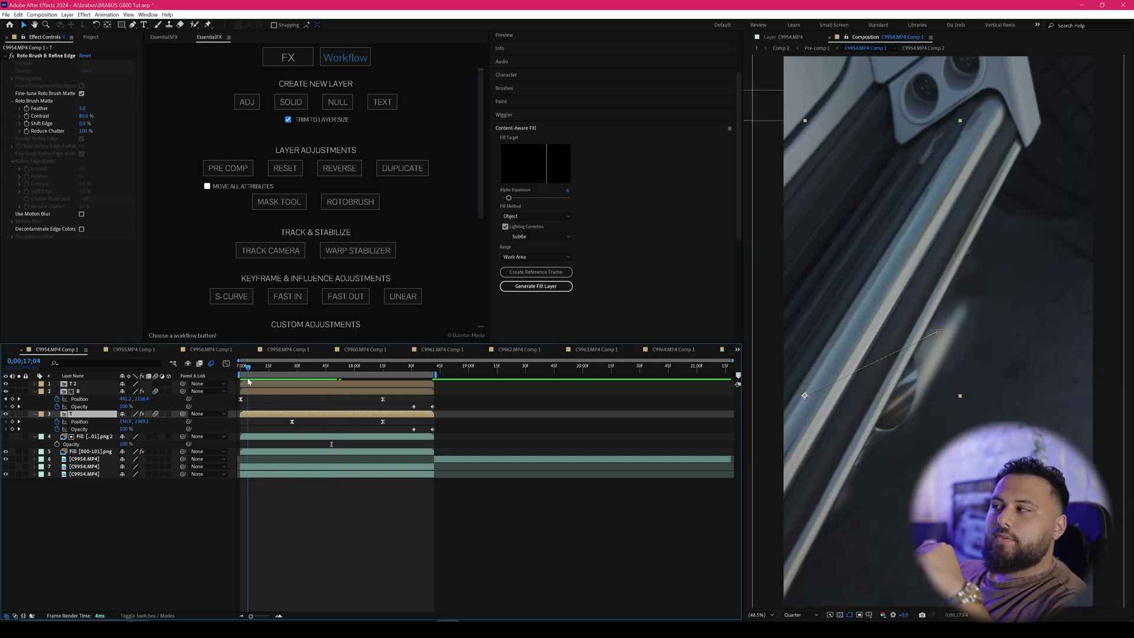
mouse_move(247, 378)
mouse_down()
mouse_move(333, 375)
mouse_move(239, 390)
mouse_up()
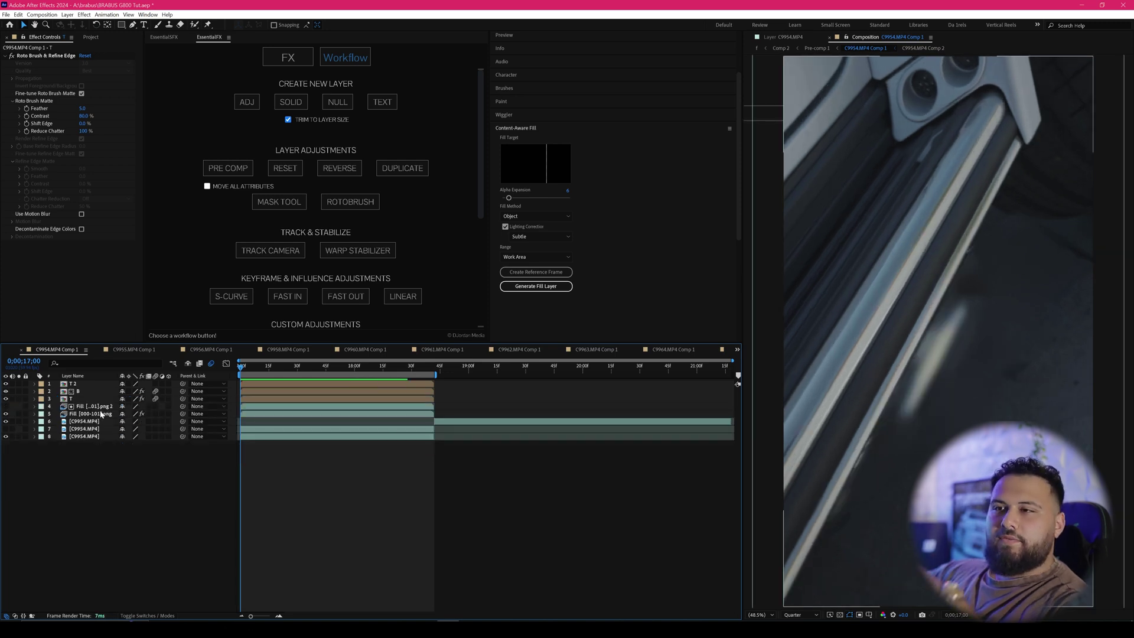
Step: Isolate the Fill [000-101].png layer and scrub through the generated background without the exhaust pipes
click(103, 413)
click(18, 415)
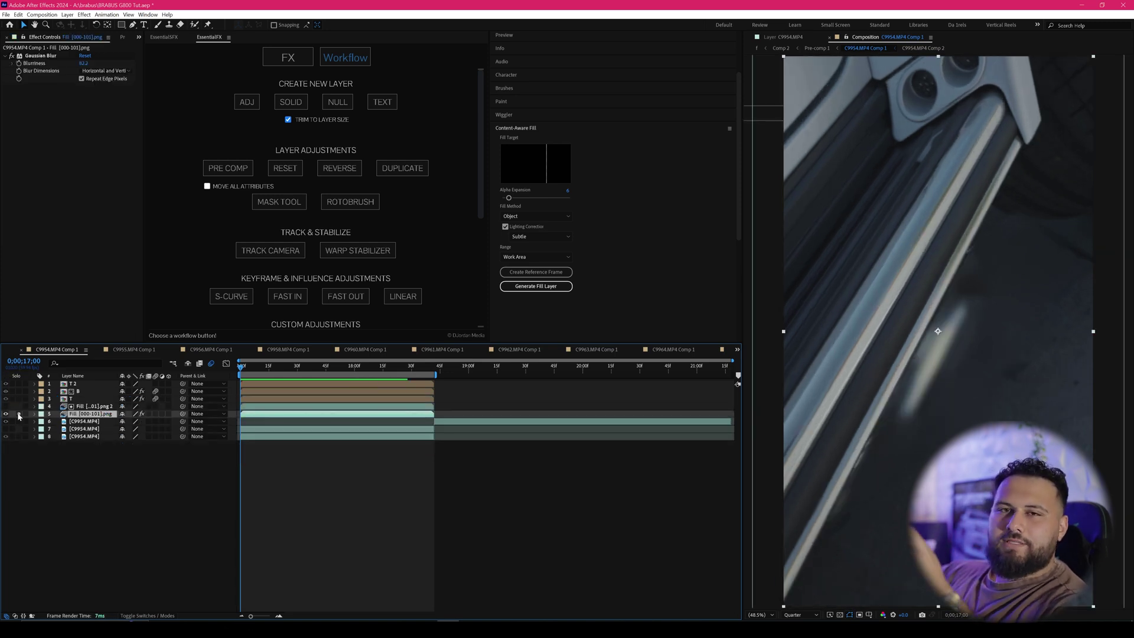
click(280, 367)
drag(288, 369, 387, 368)
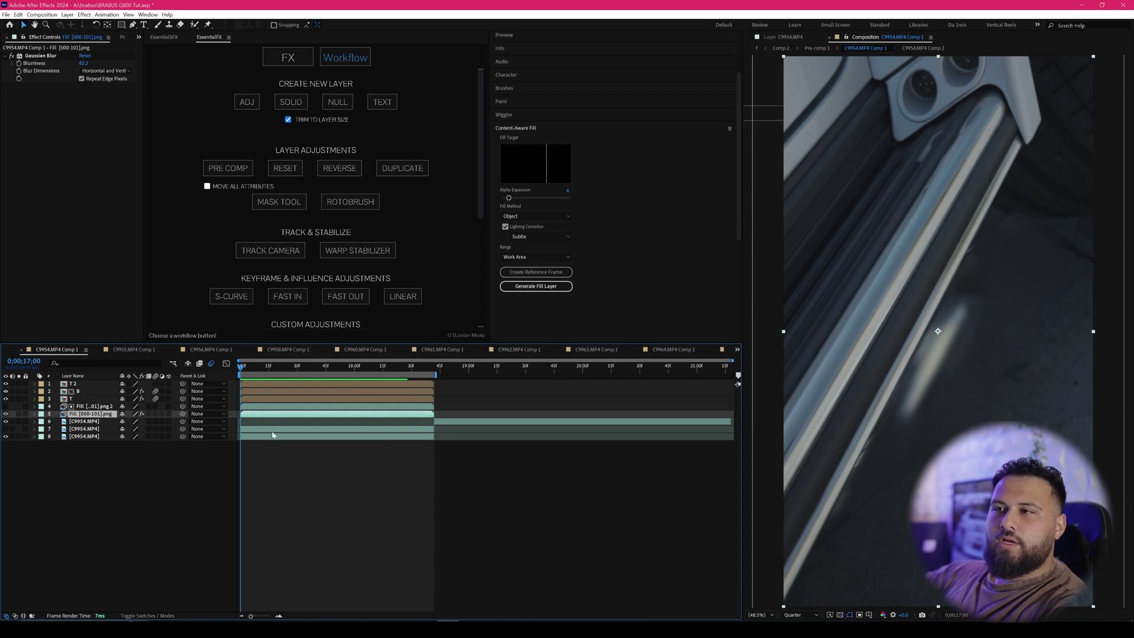
Step: Inspect the tracked mask around the exhaust pipes on the hidden C9954.MP4 layer and check the Content-Aware Fill range options
click(84, 429)
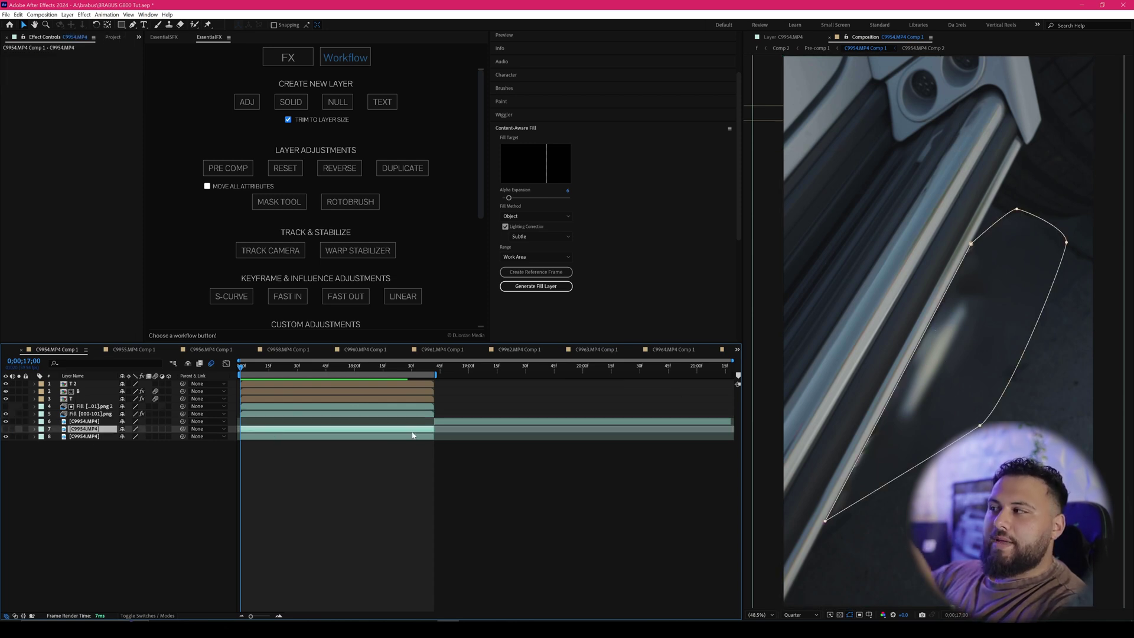
drag(259, 369, 222, 391)
click(335, 368)
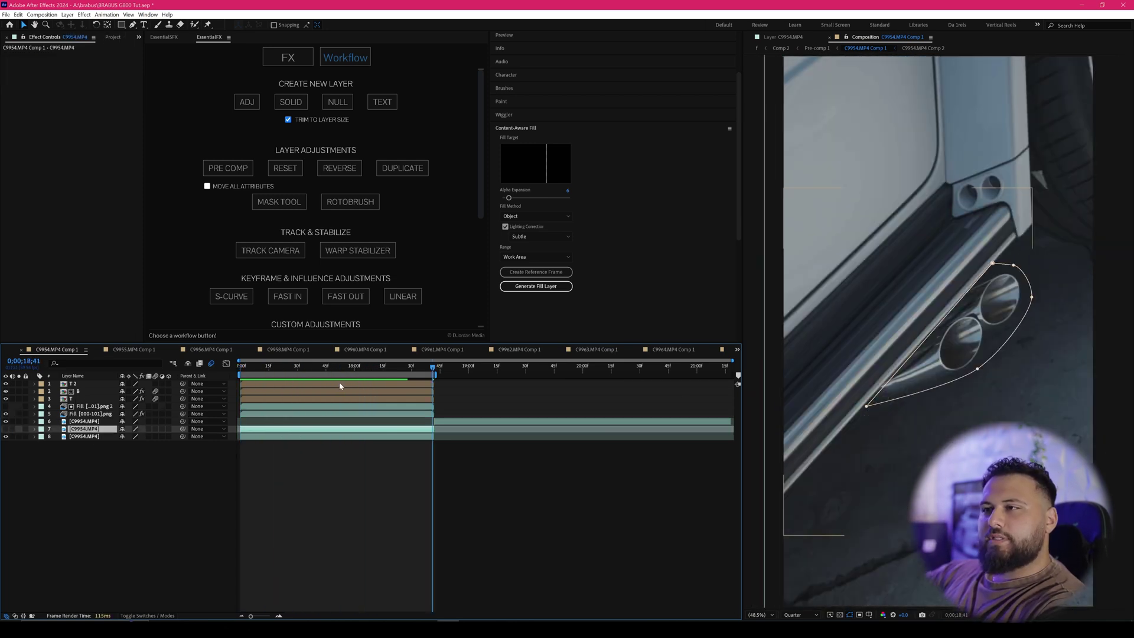
drag(326, 375, 222, 381)
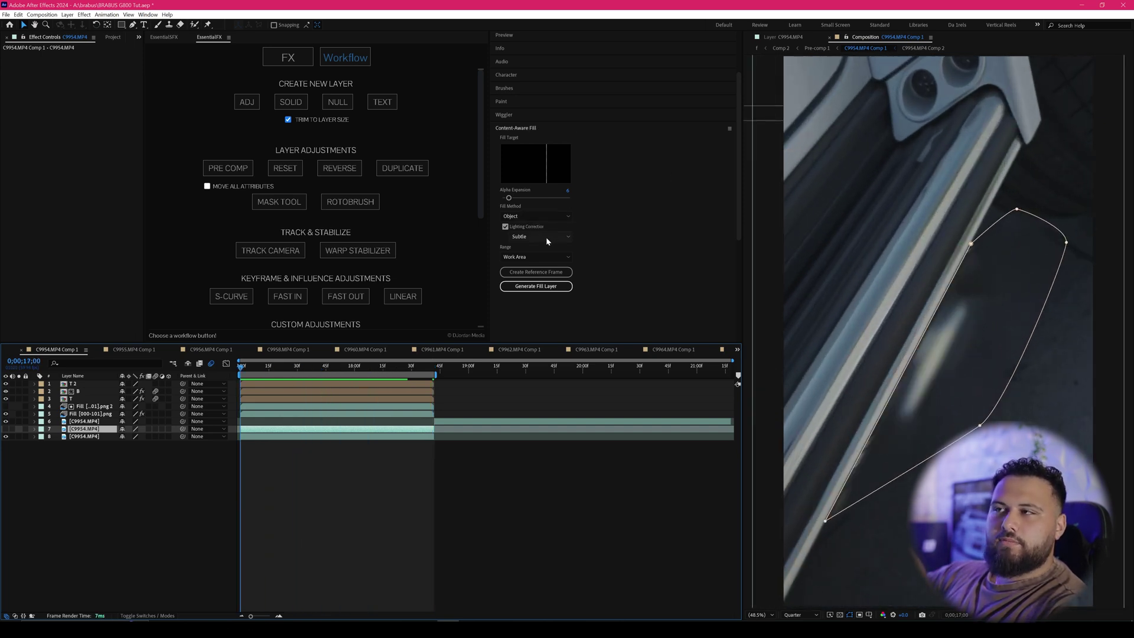
click(545, 257)
click(564, 258)
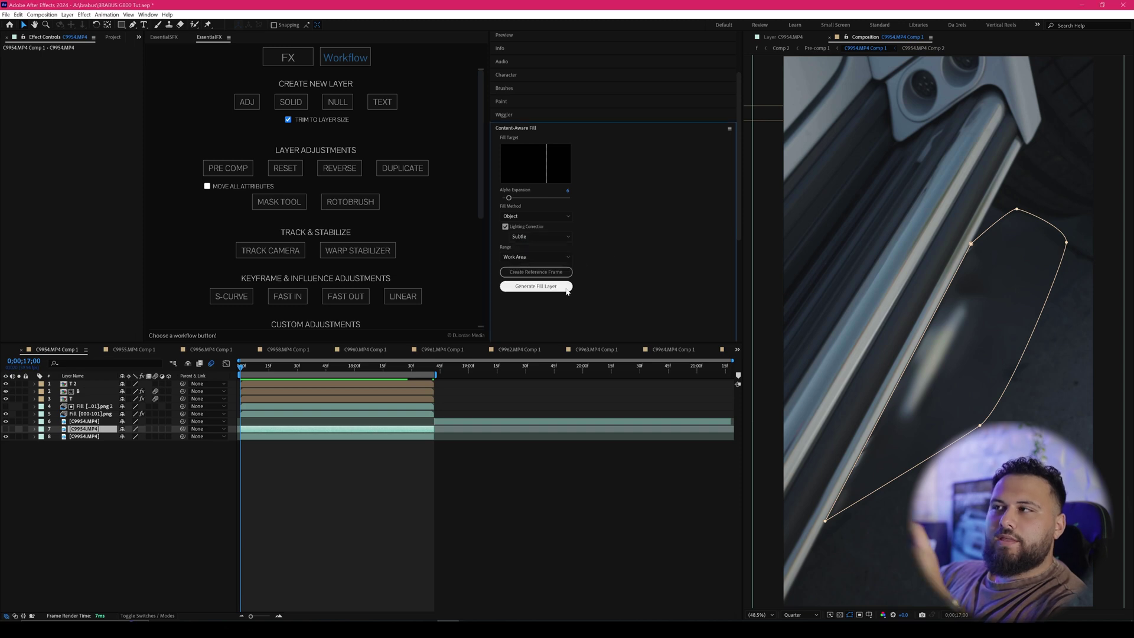
Step: Return to Pre-comp 1 and scrub the exhaust reveal in the edit from 0;00;08;21 to 0;00;09;16
key(space)
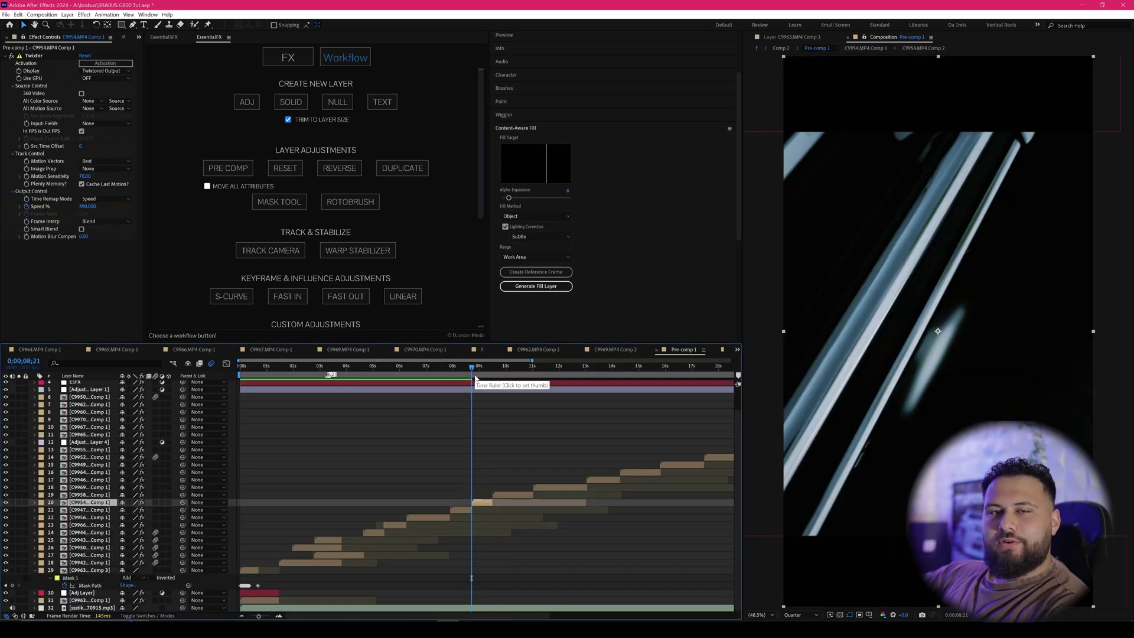
mouse_move(476, 378)
mouse_down()
mouse_move(486, 375)
mouse_move(453, 375)
mouse_move(475, 372)
mouse_up()
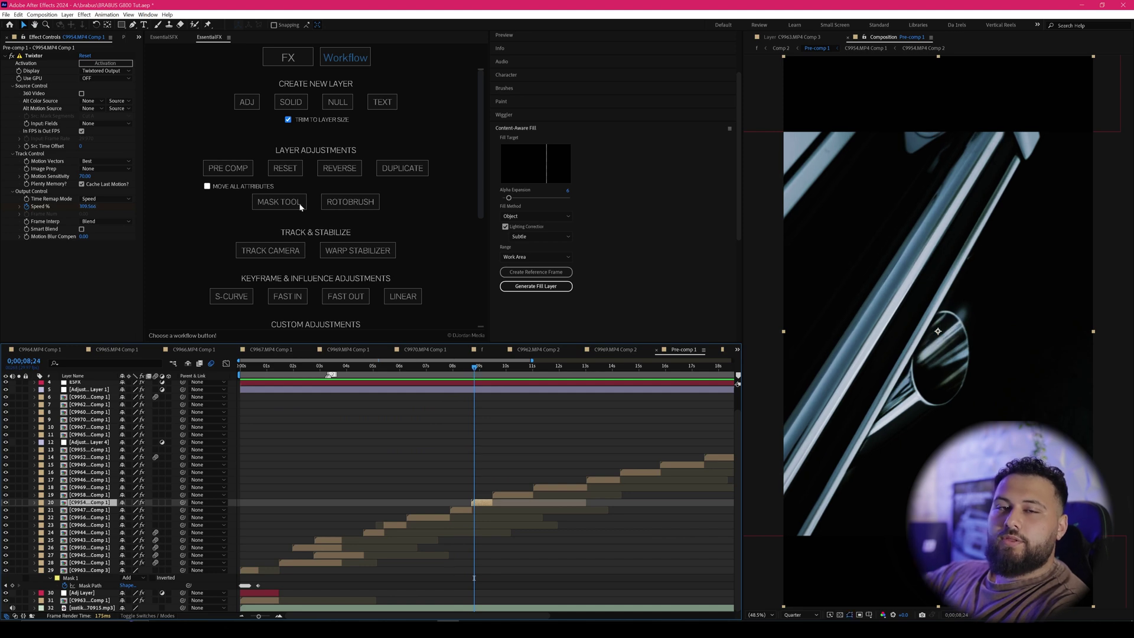
click(431, 446)
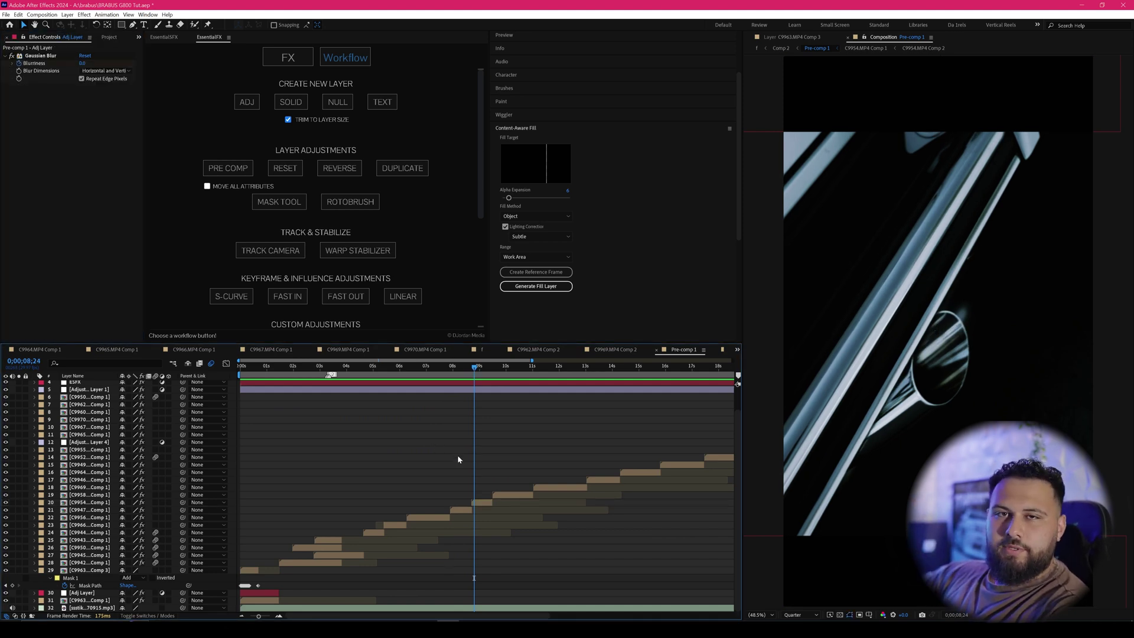
click(486, 368)
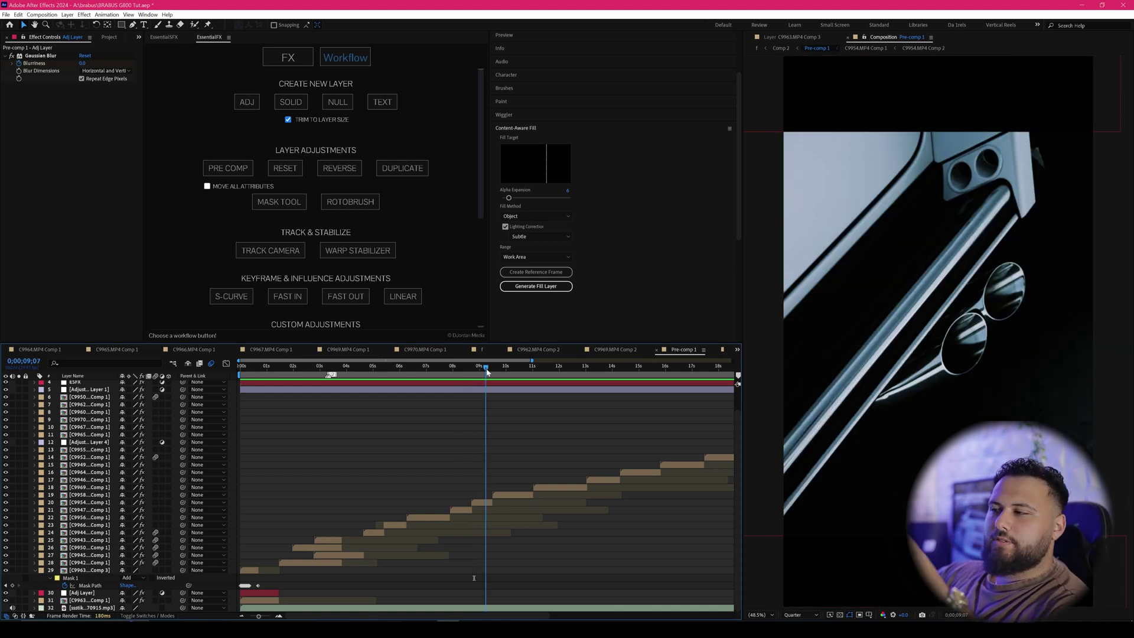
drag(487, 370, 505, 371)
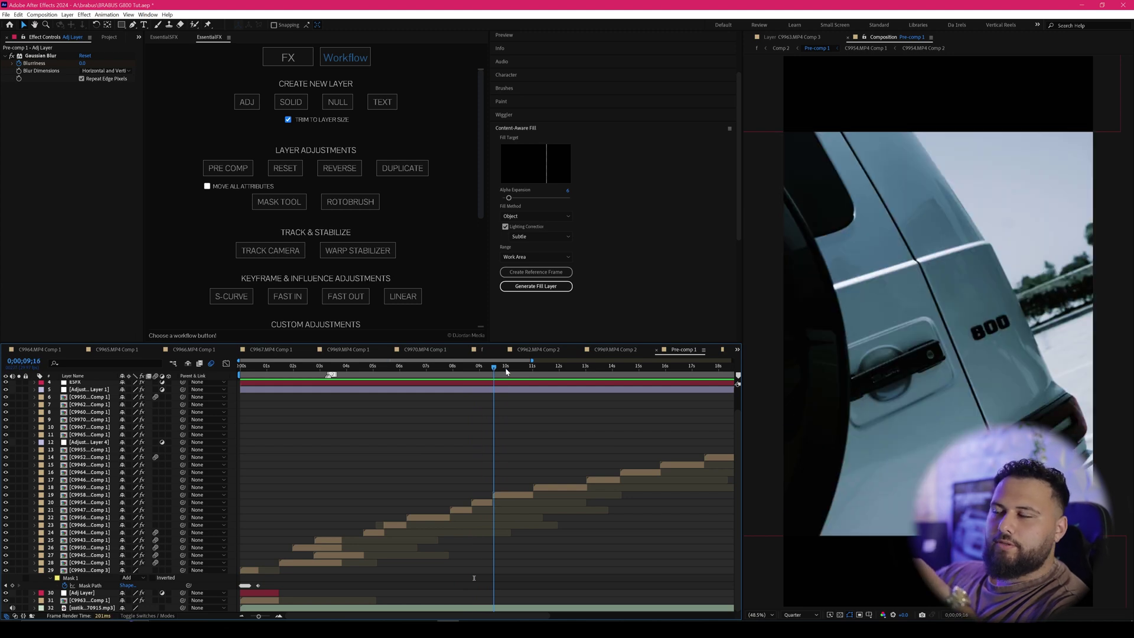